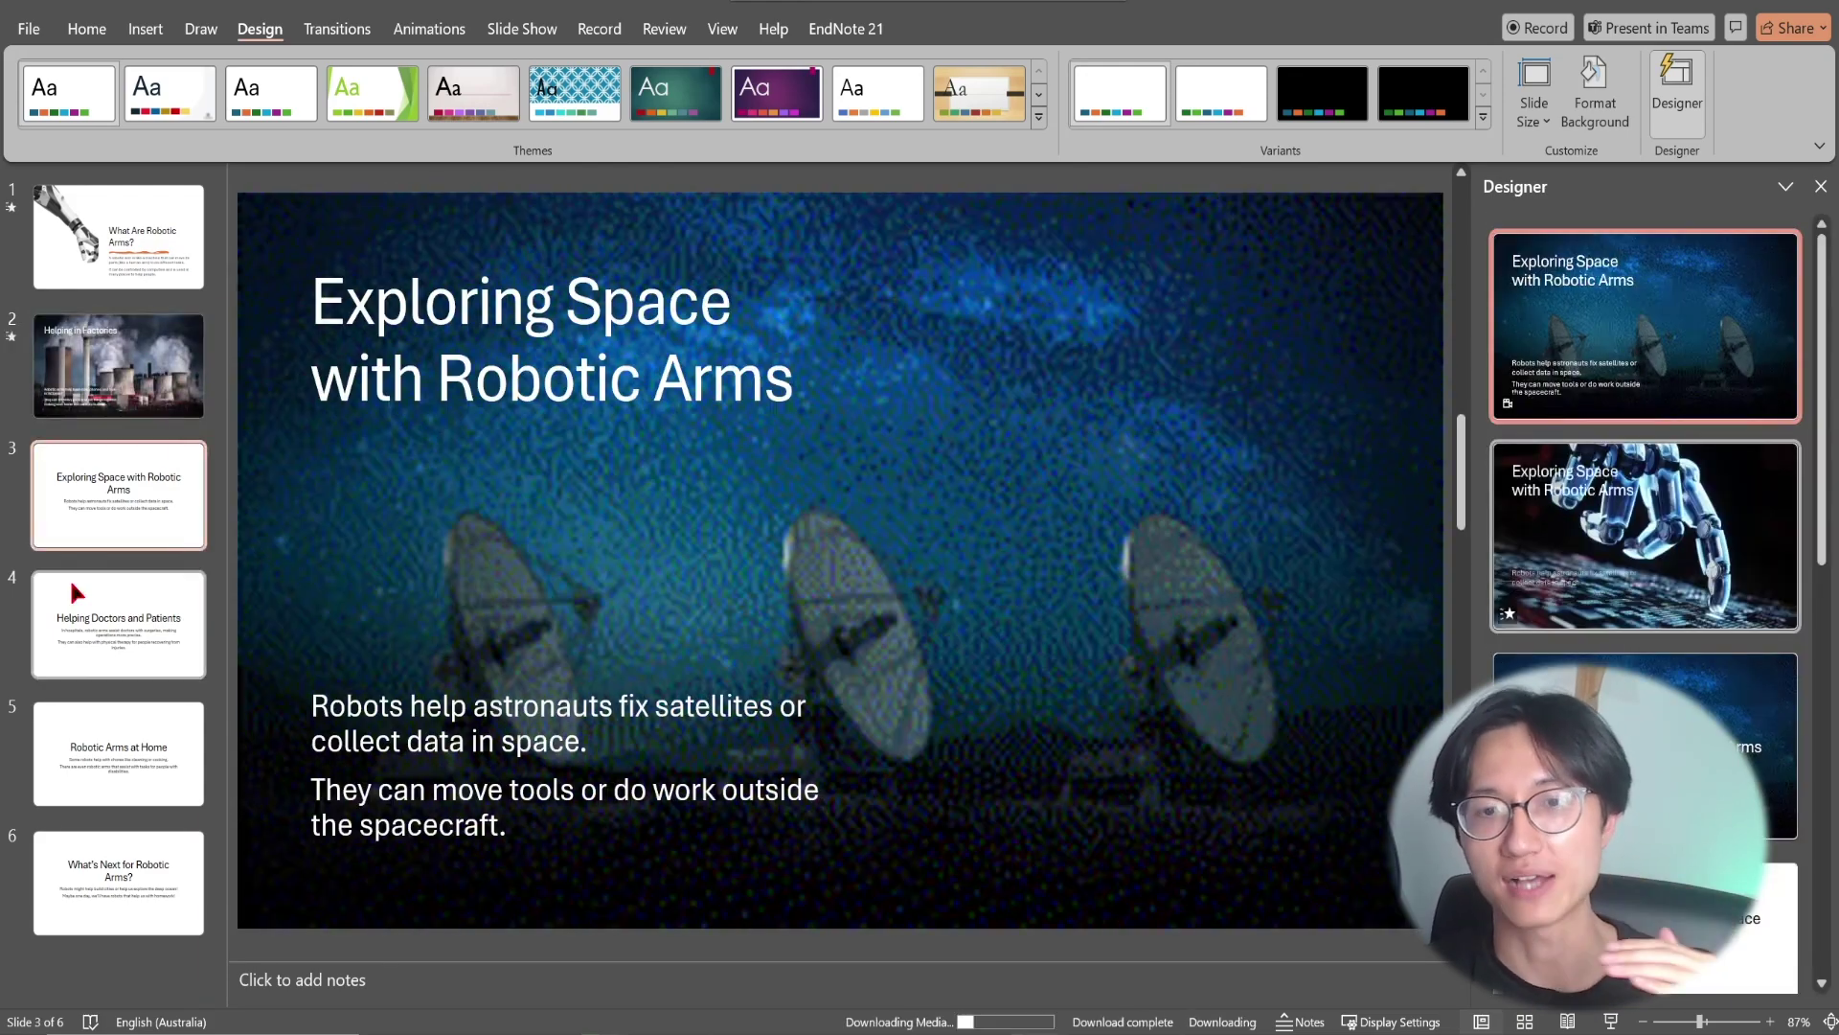
# - Apply Designer ideas: stethoscope to slide 4, warehouse photo to slide 5, robotic hand to slide 6
pyautogui.click(77, 592)
pyautogui.click(1654, 472)
pyautogui.click(1646, 676)
pyautogui.press('pagedown')
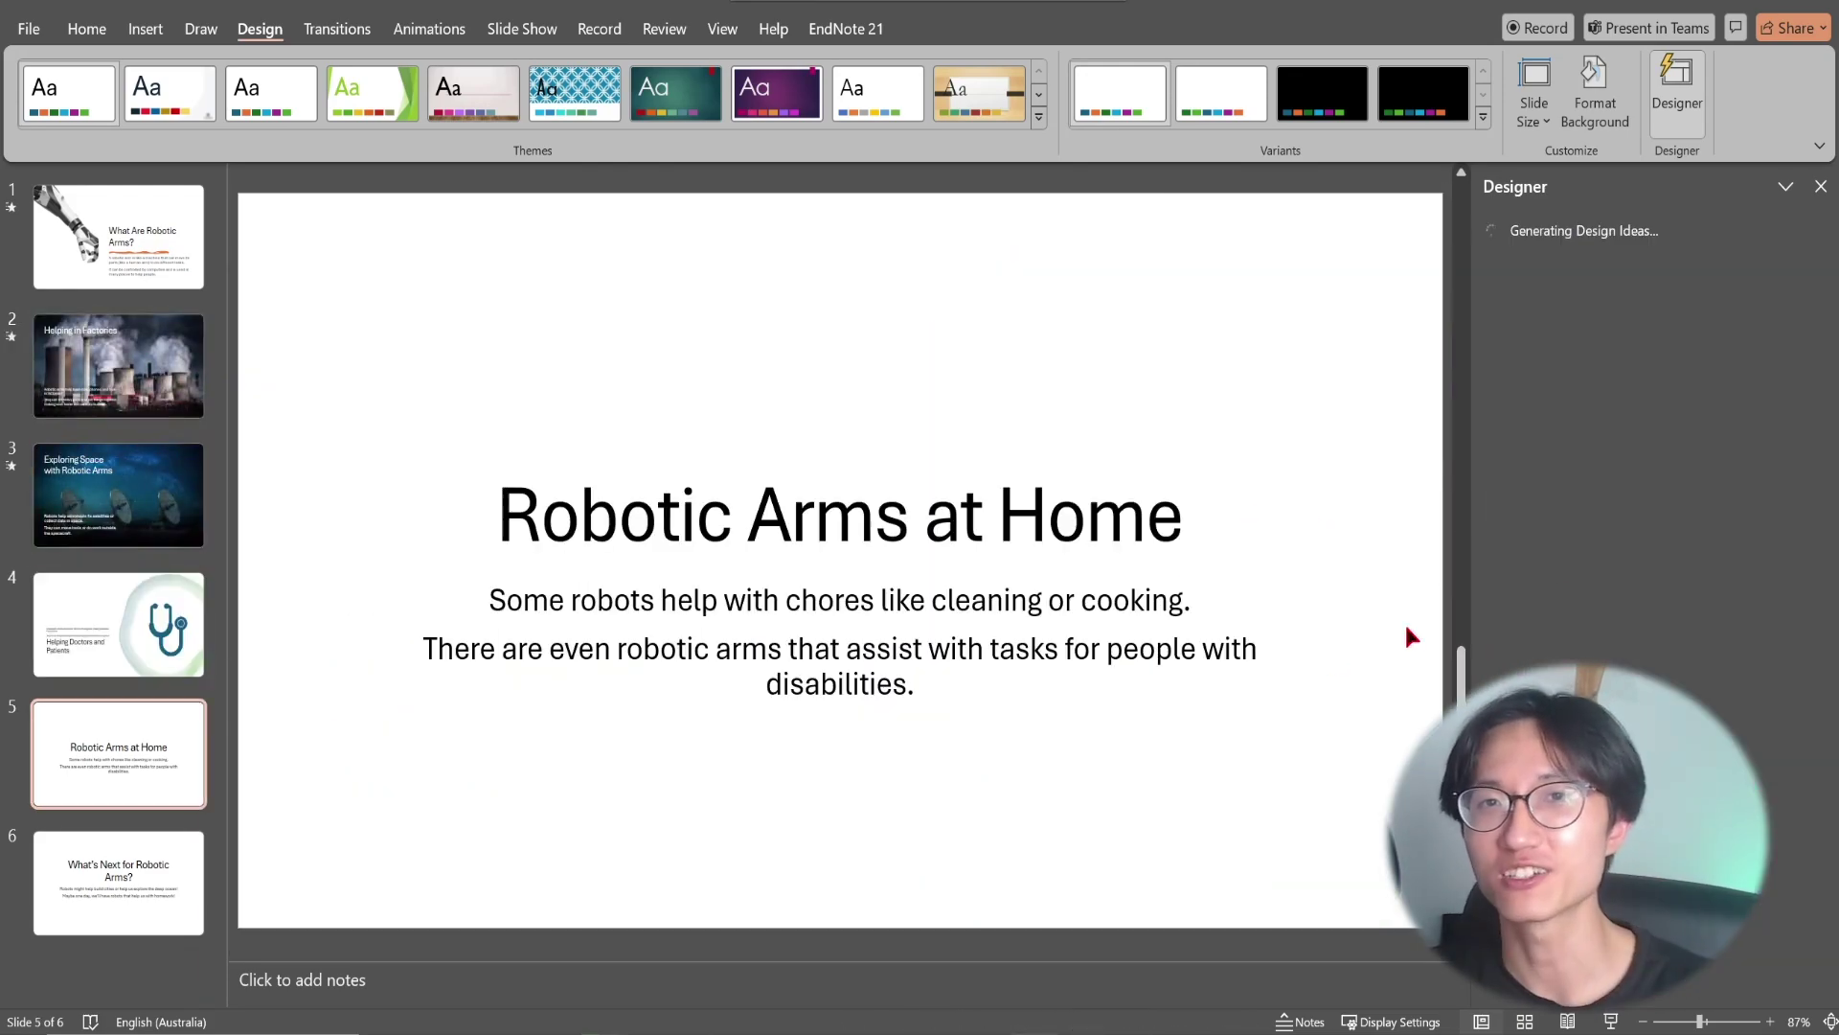
pyautogui.click(1645, 317)
pyautogui.press('pagedown')
pyautogui.click(1645, 316)
pyautogui.click(1645, 699)
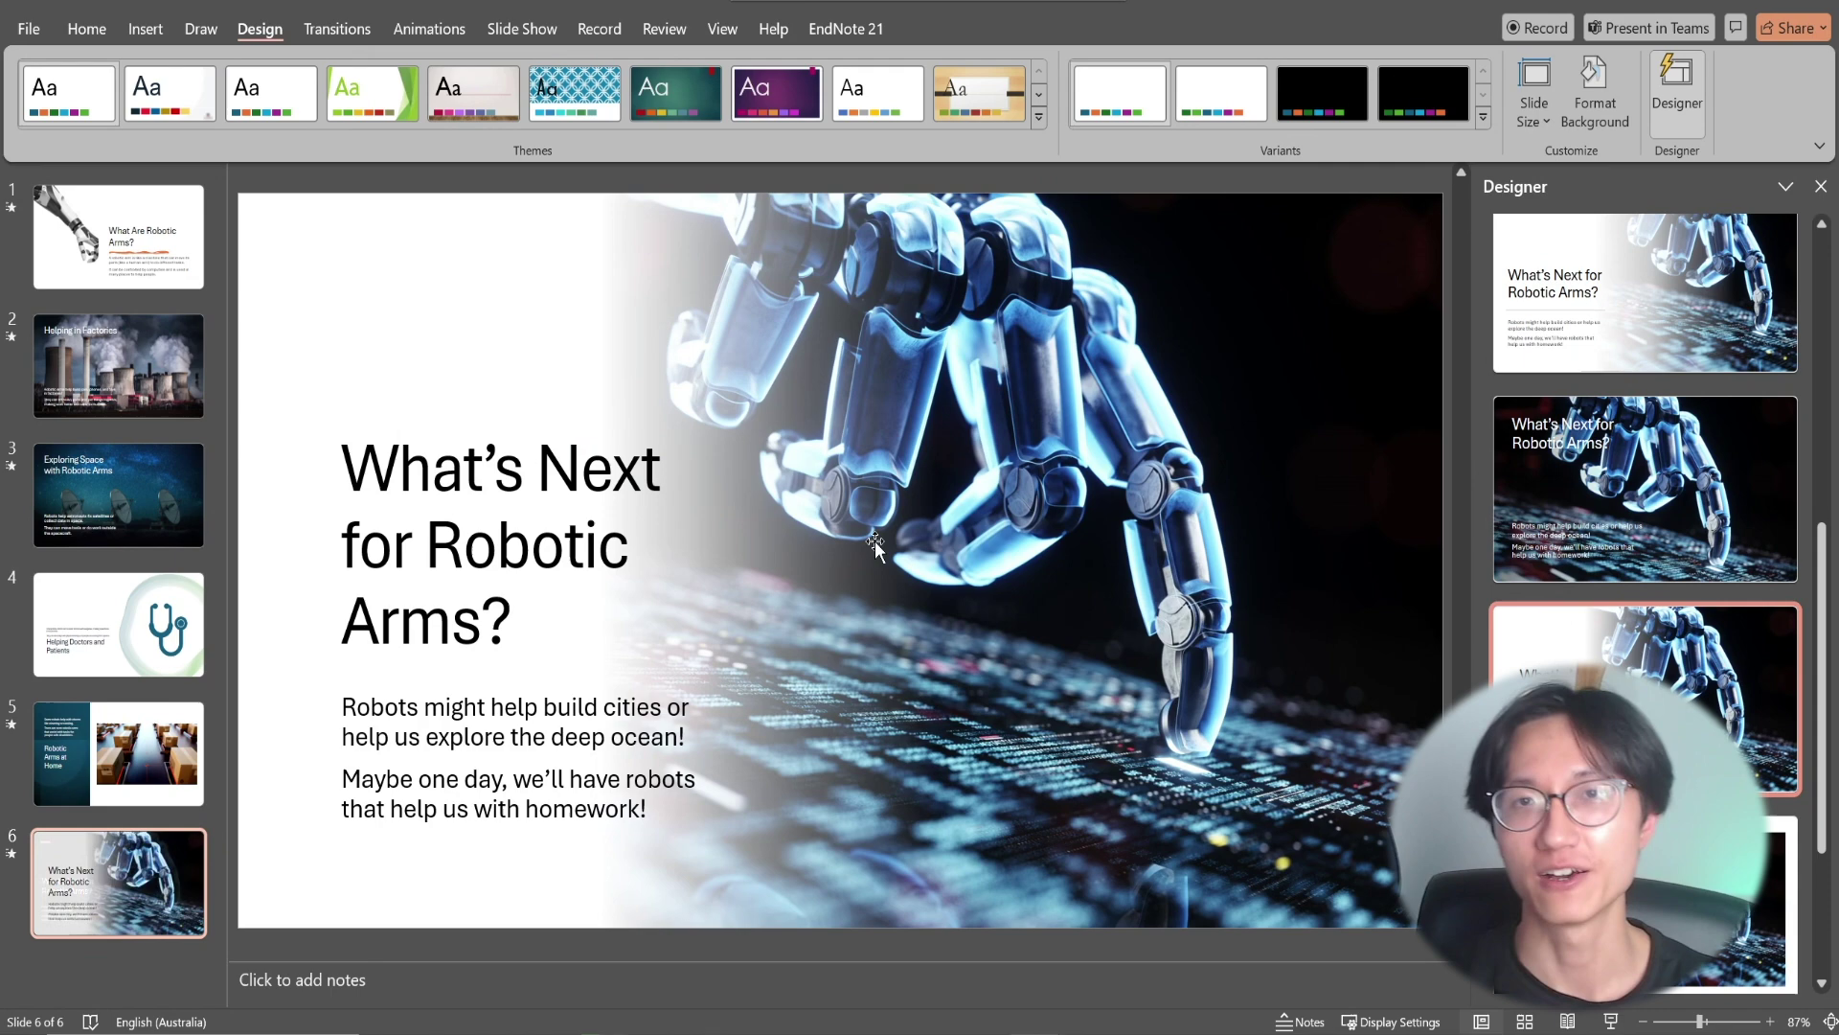
# - Review slides 1 through 3 and select the body text on slide 3
pyautogui.click(128, 266)
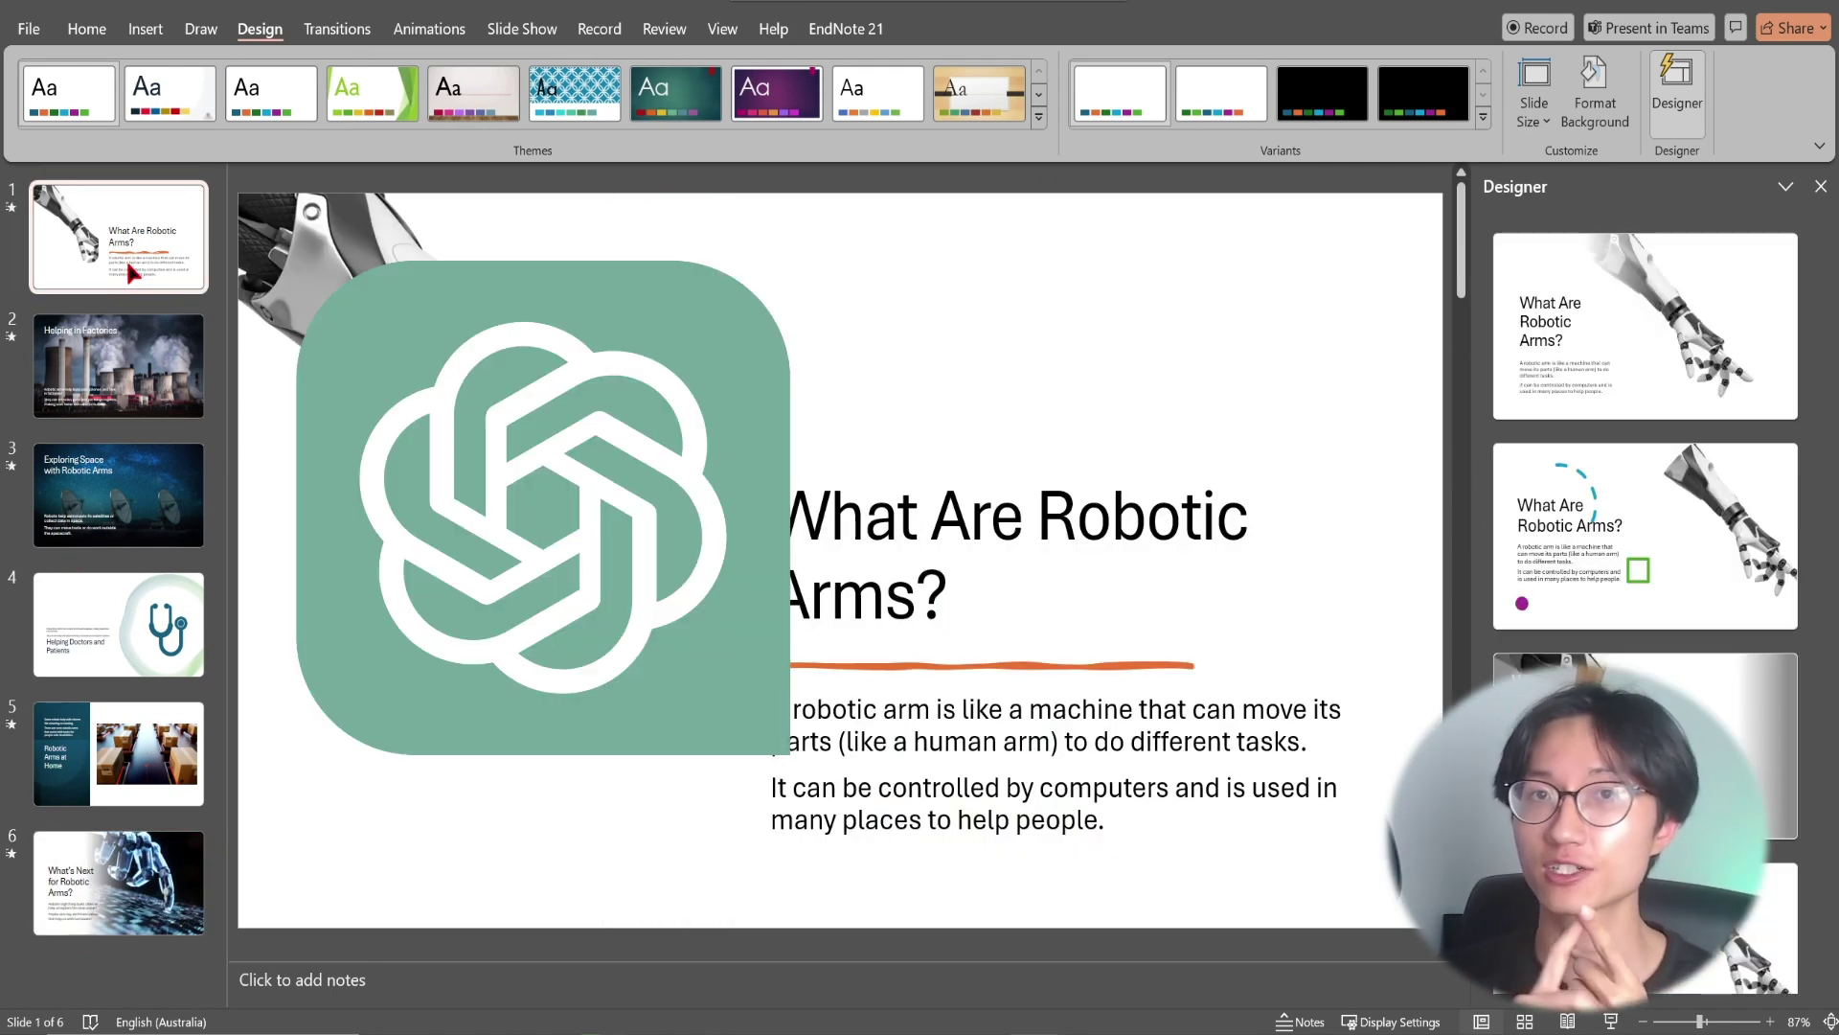
pyautogui.press('pagedown')
pyautogui.click(145, 491)
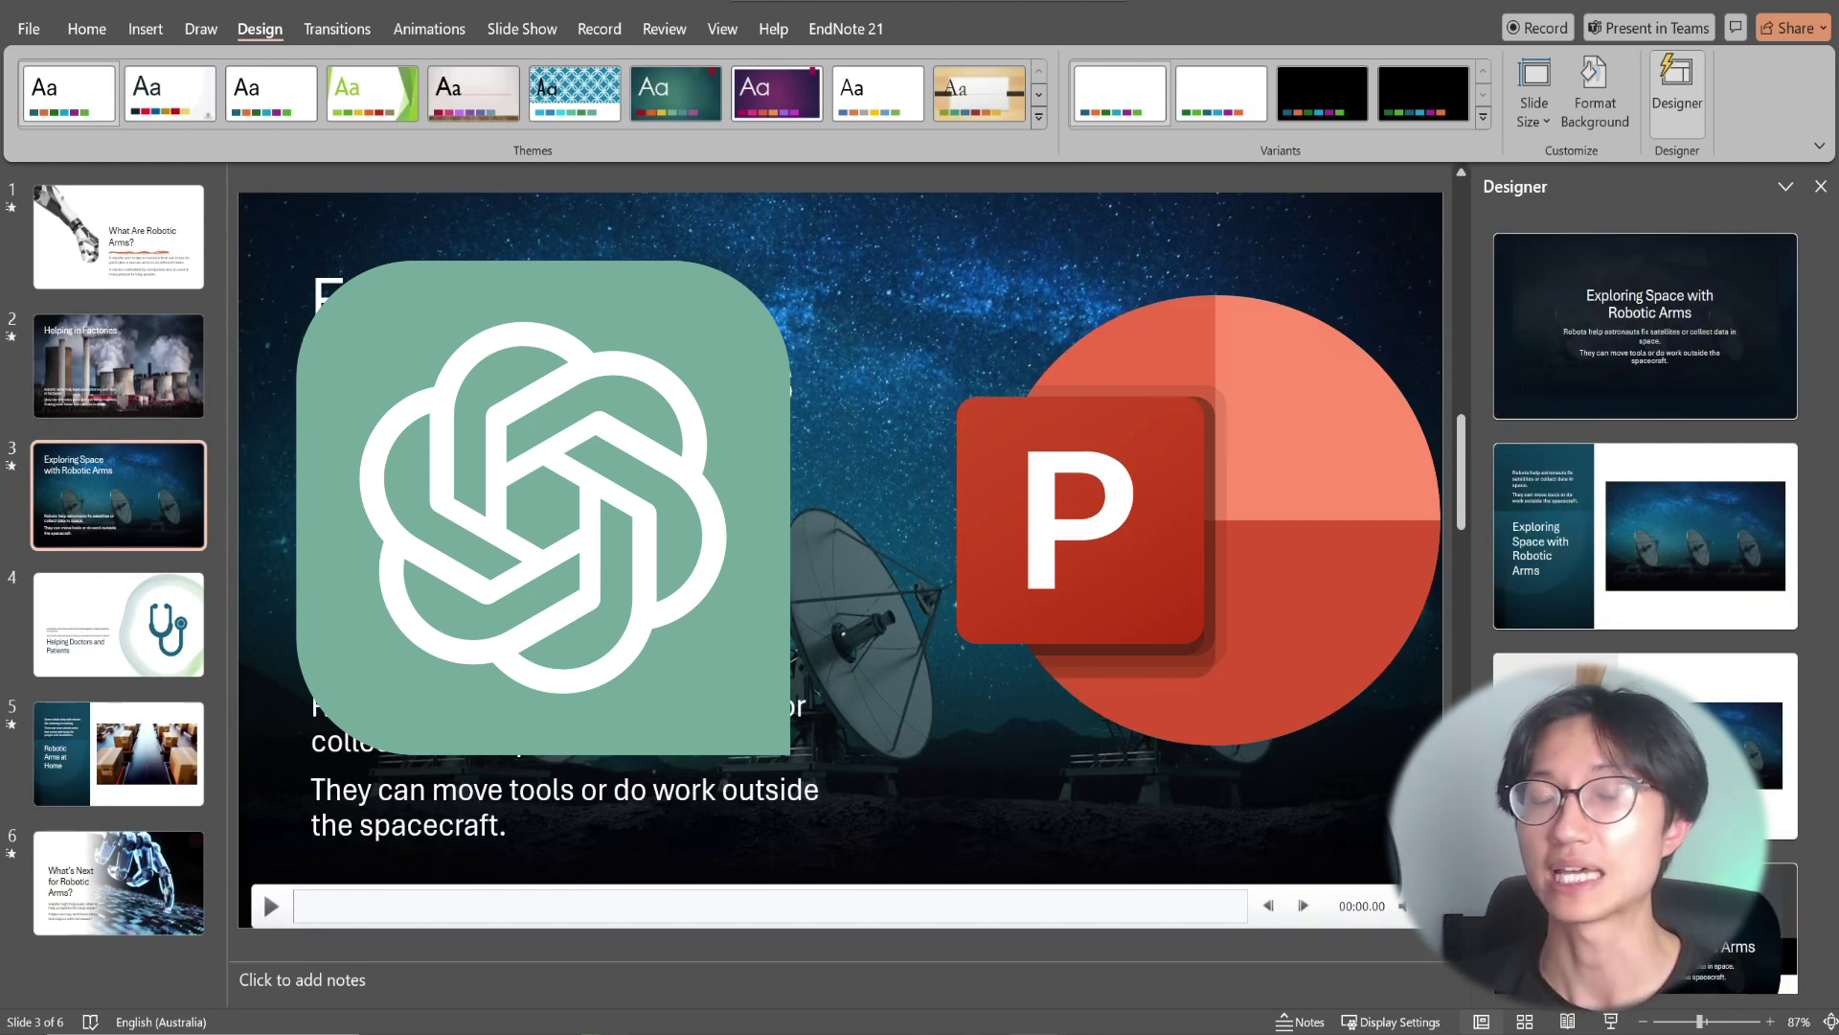
pyautogui.moveTo(508, 825); pyautogui.dragTo(316, 709)
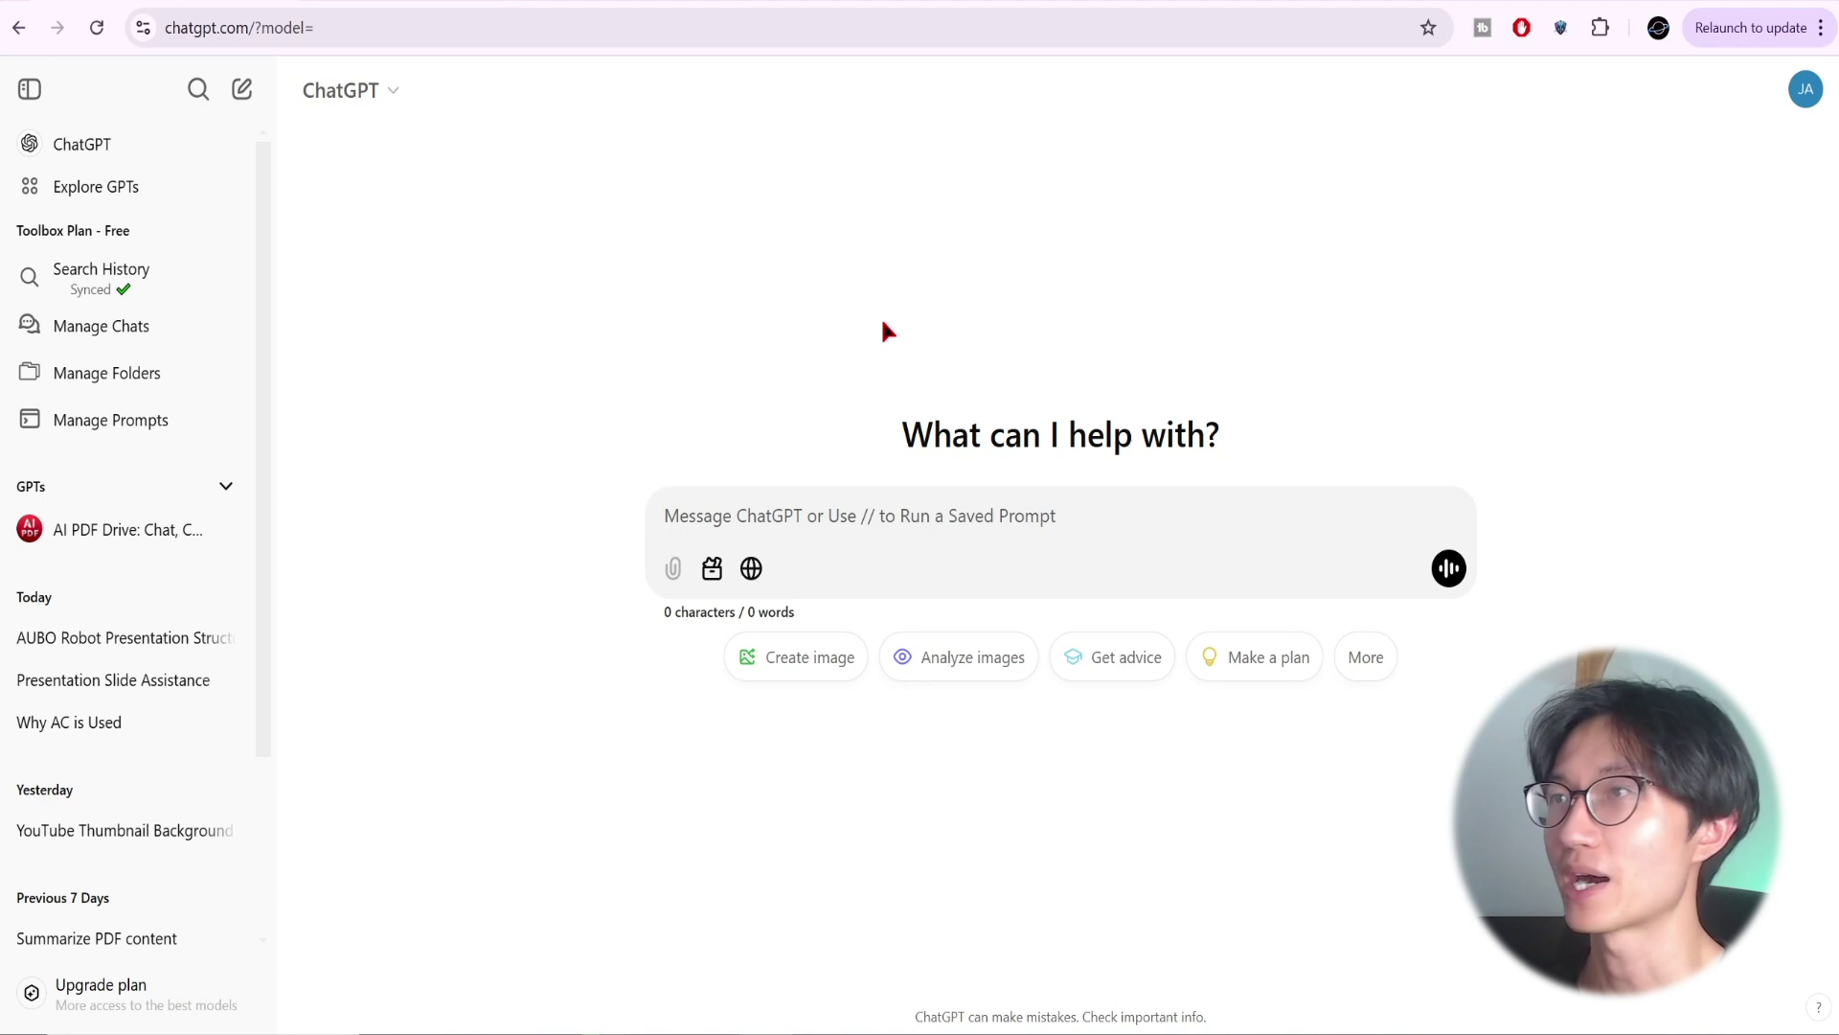
# - Draft a ChatGPT prompt requesting 6 slides on robotic-arm use cases aimed at kids
pyautogui.click(1806, 89)
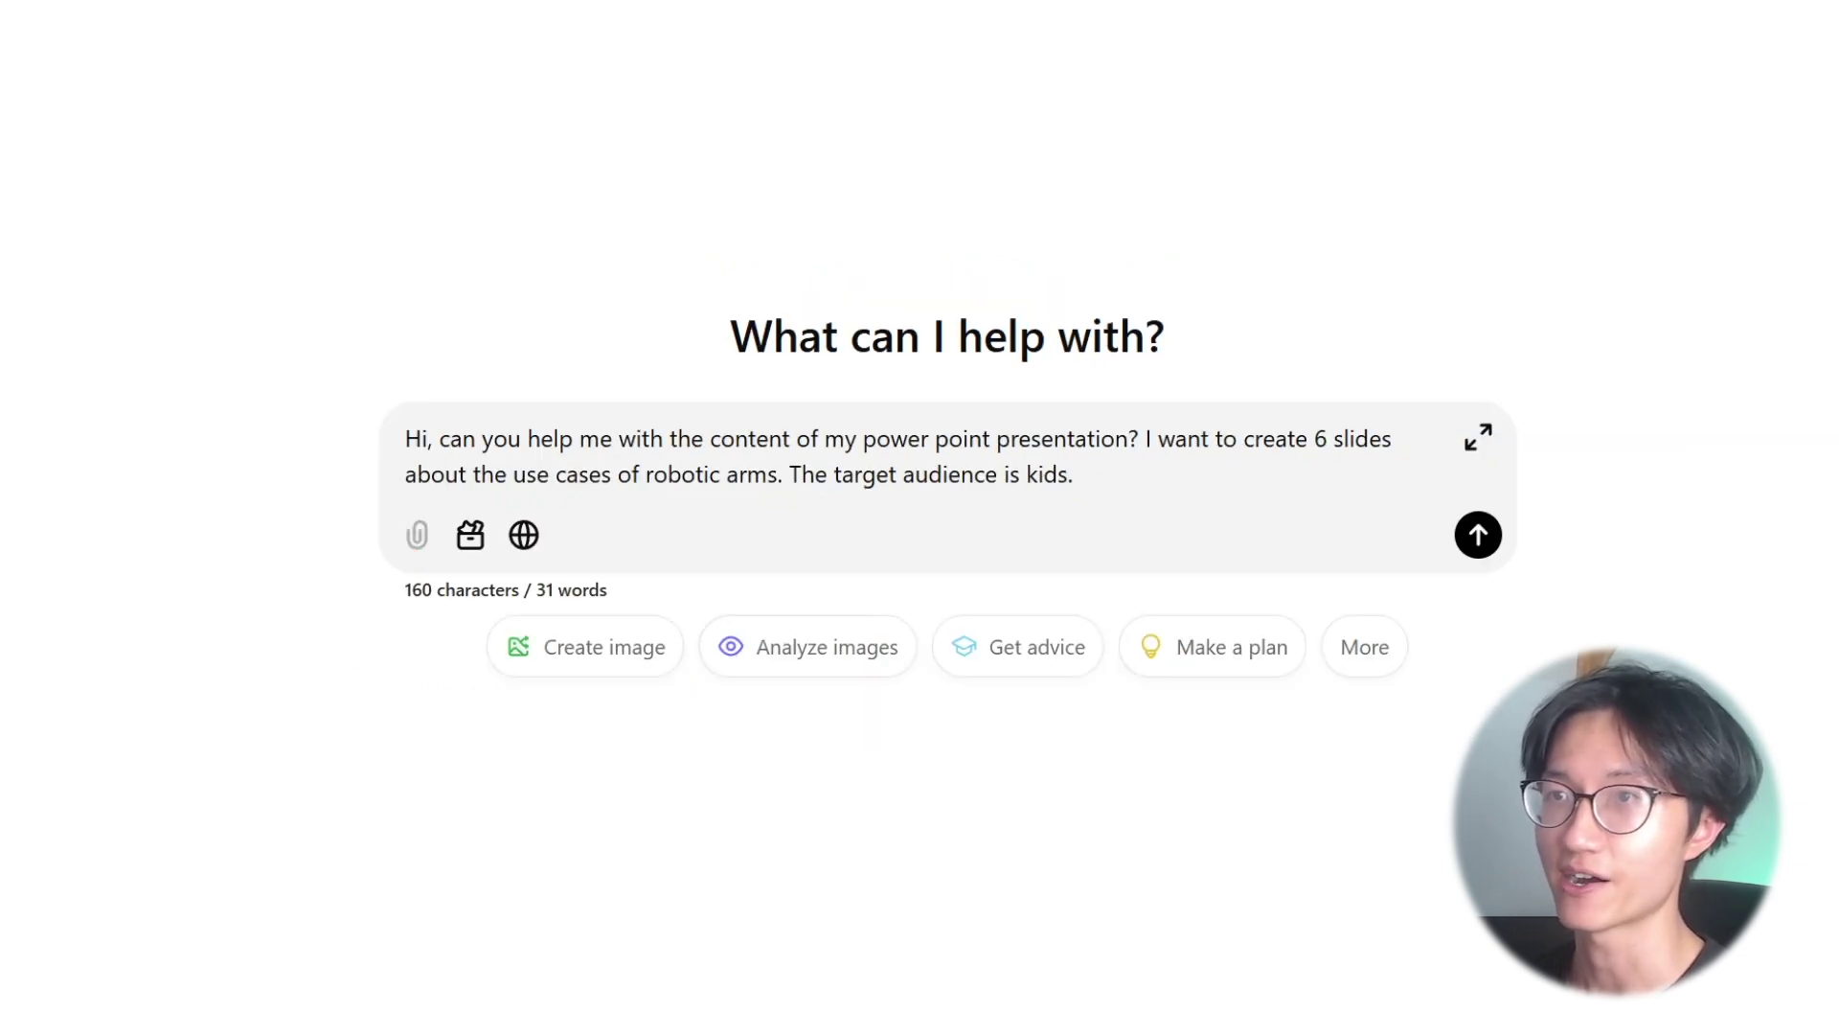
pyautogui.moveTo(417, 541)
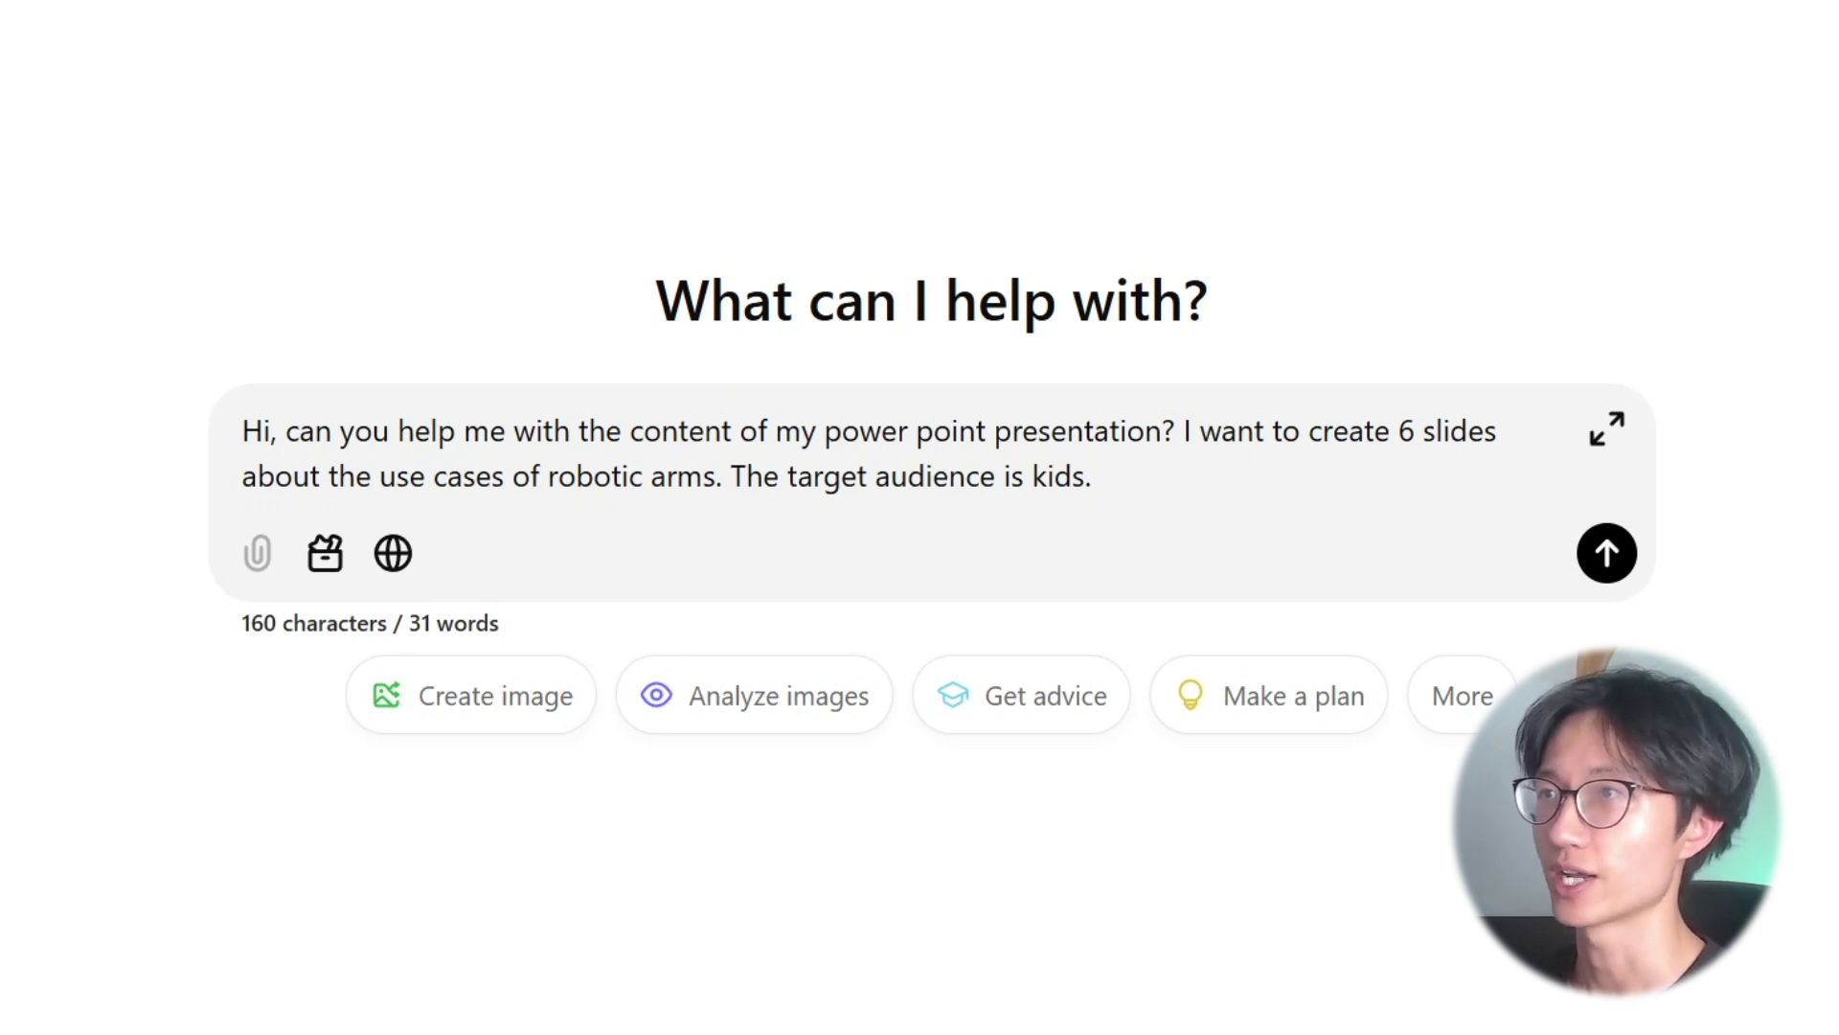
pyautogui.click(1011, 431)
pyautogui.moveTo(1012, 431); pyautogui.dragTo(1086, 432)
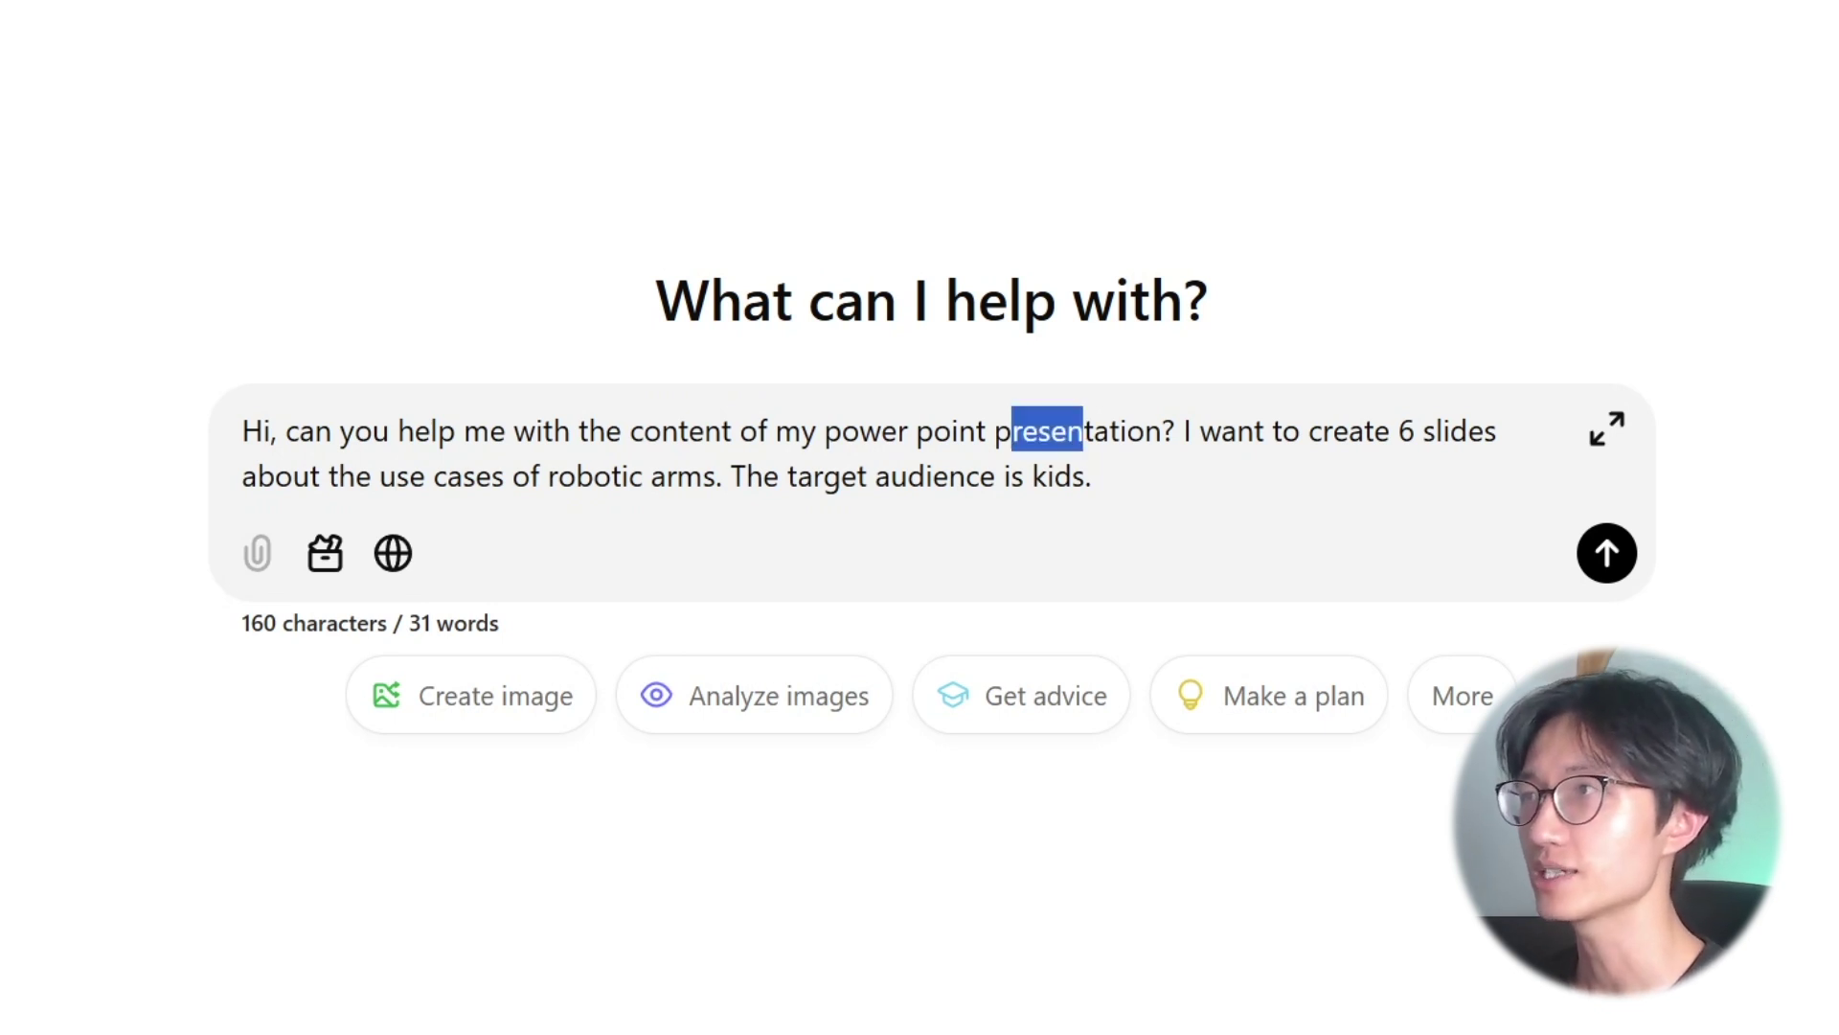
pyautogui.moveTo(1398, 431); pyautogui.dragTo(1496, 431)
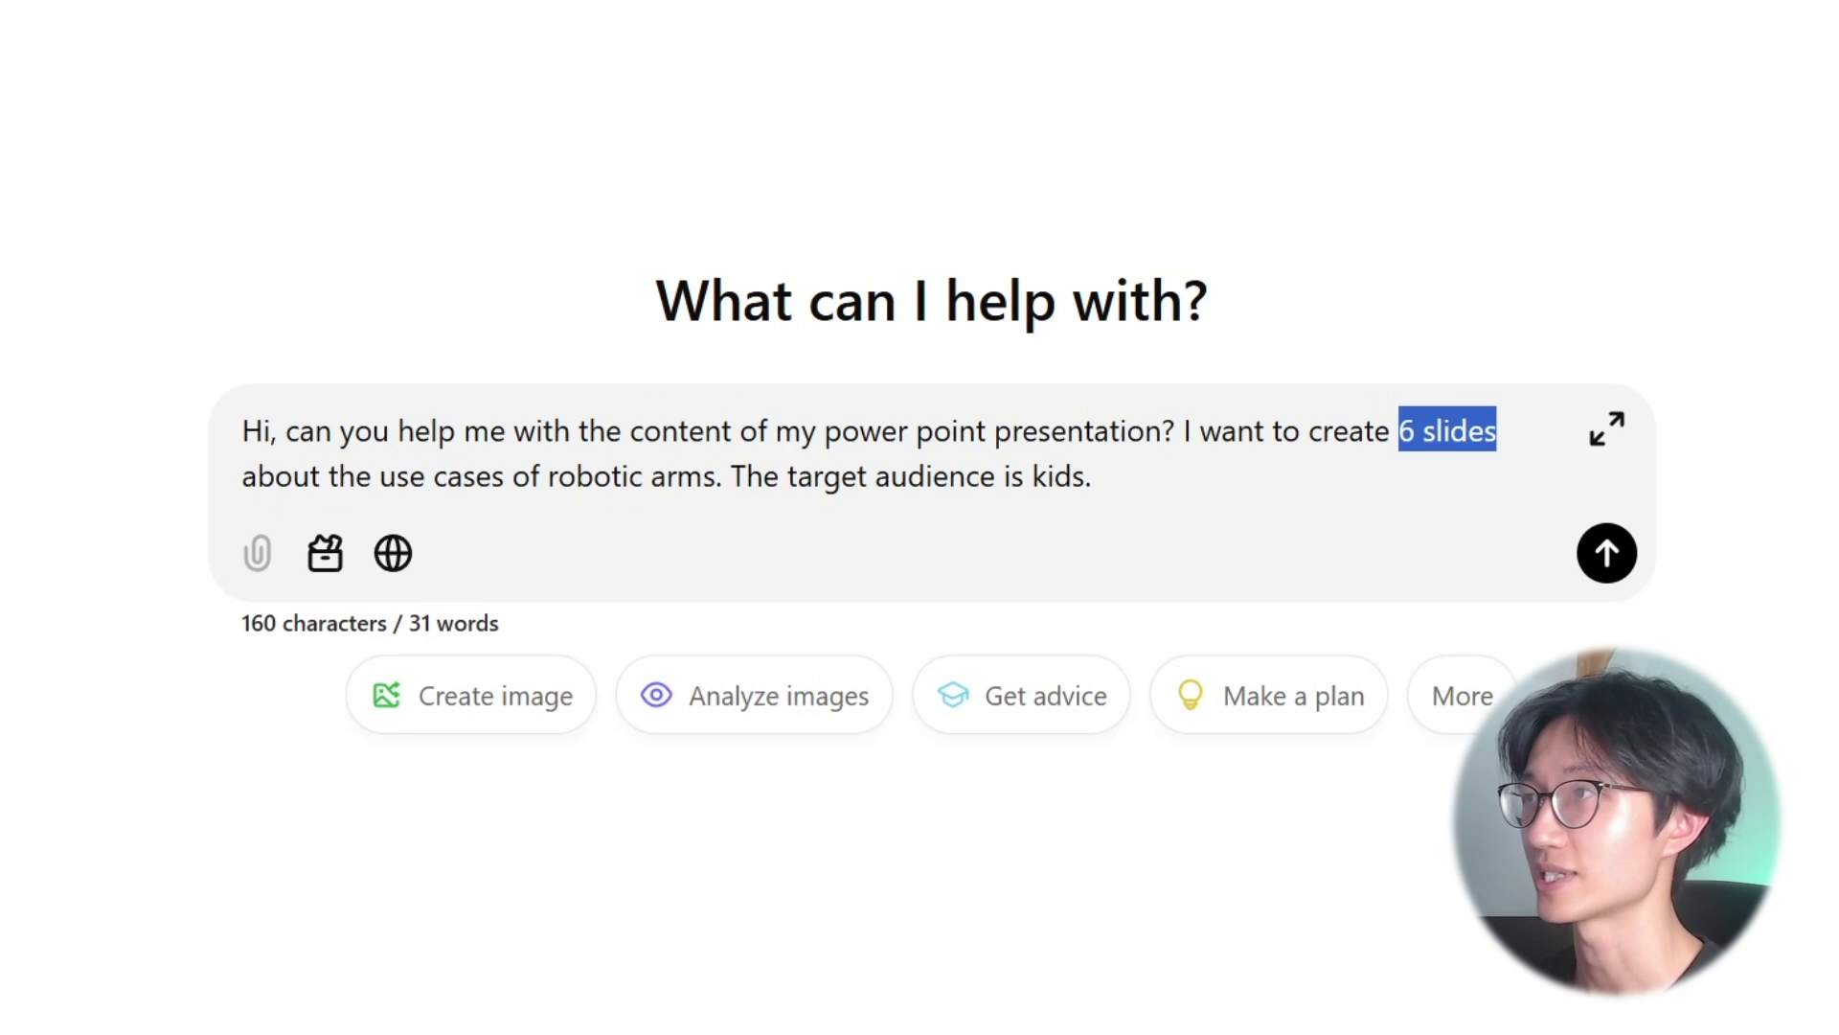
pyautogui.click(1468, 431)
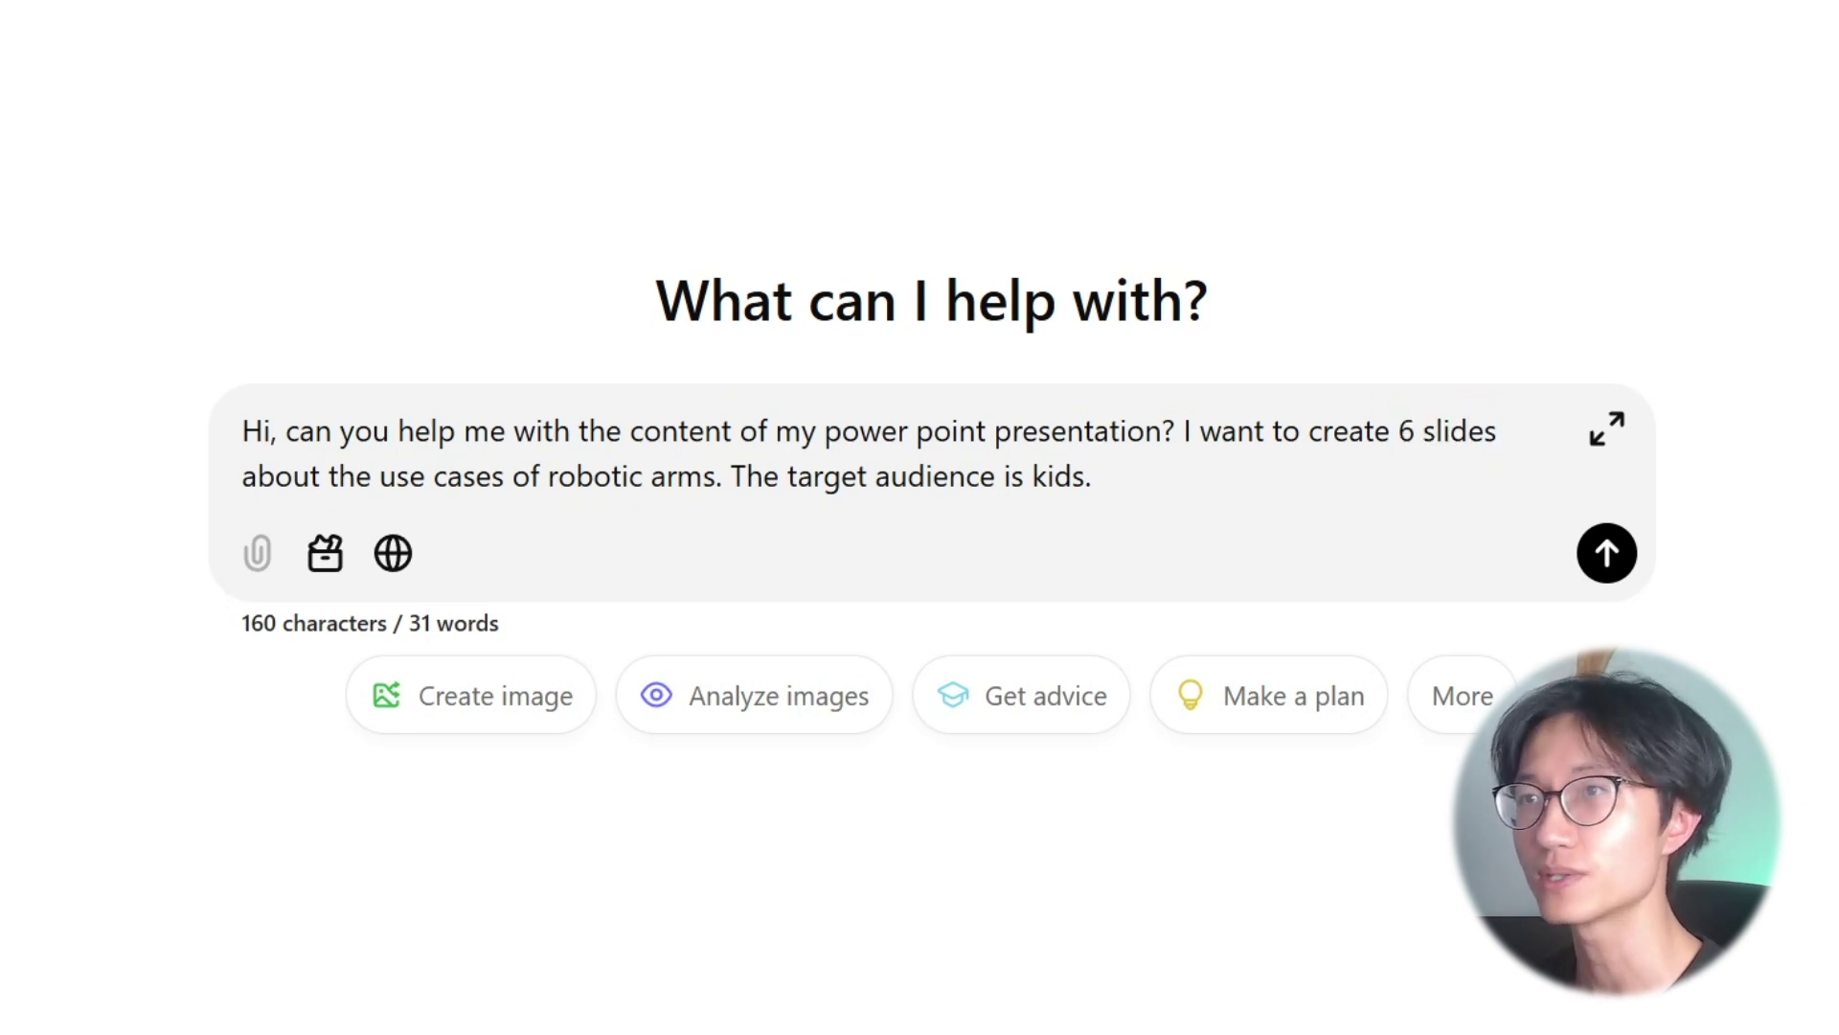
pyautogui.moveTo(717, 476); pyautogui.dragTo(355, 476)
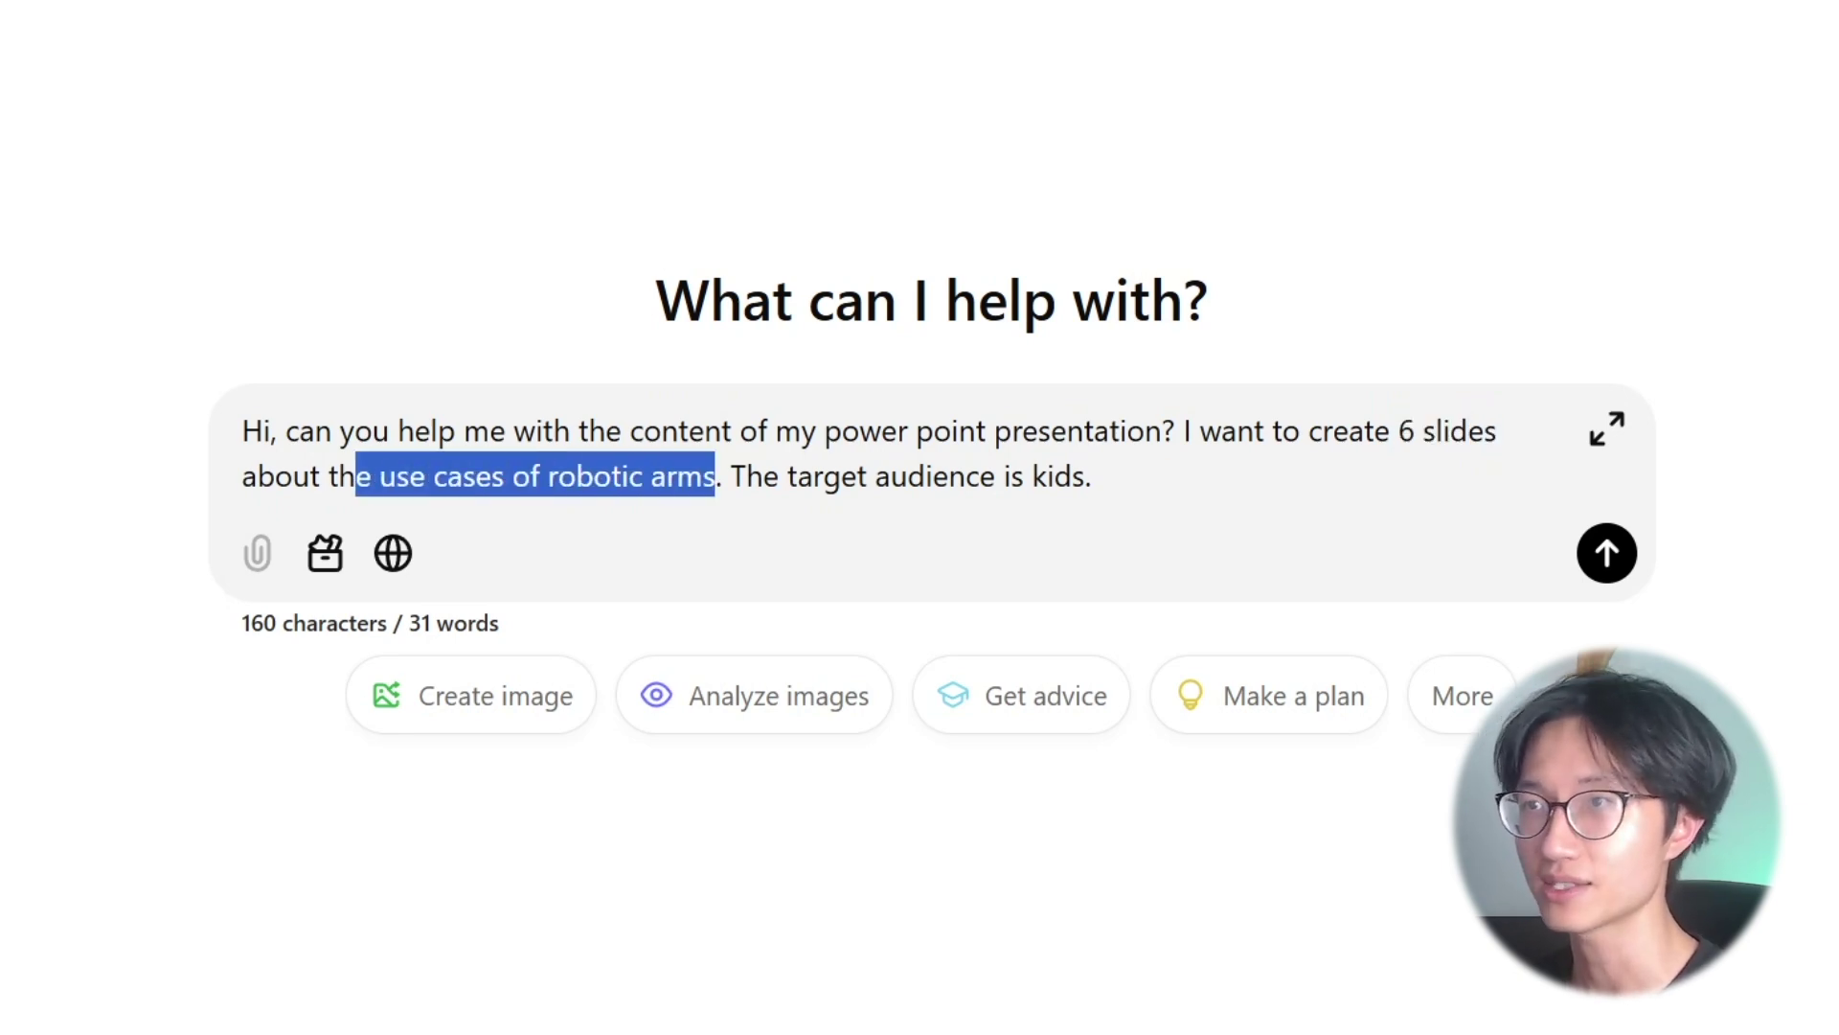
pyautogui.moveTo(892, 476); pyautogui.dragTo(1049, 476)
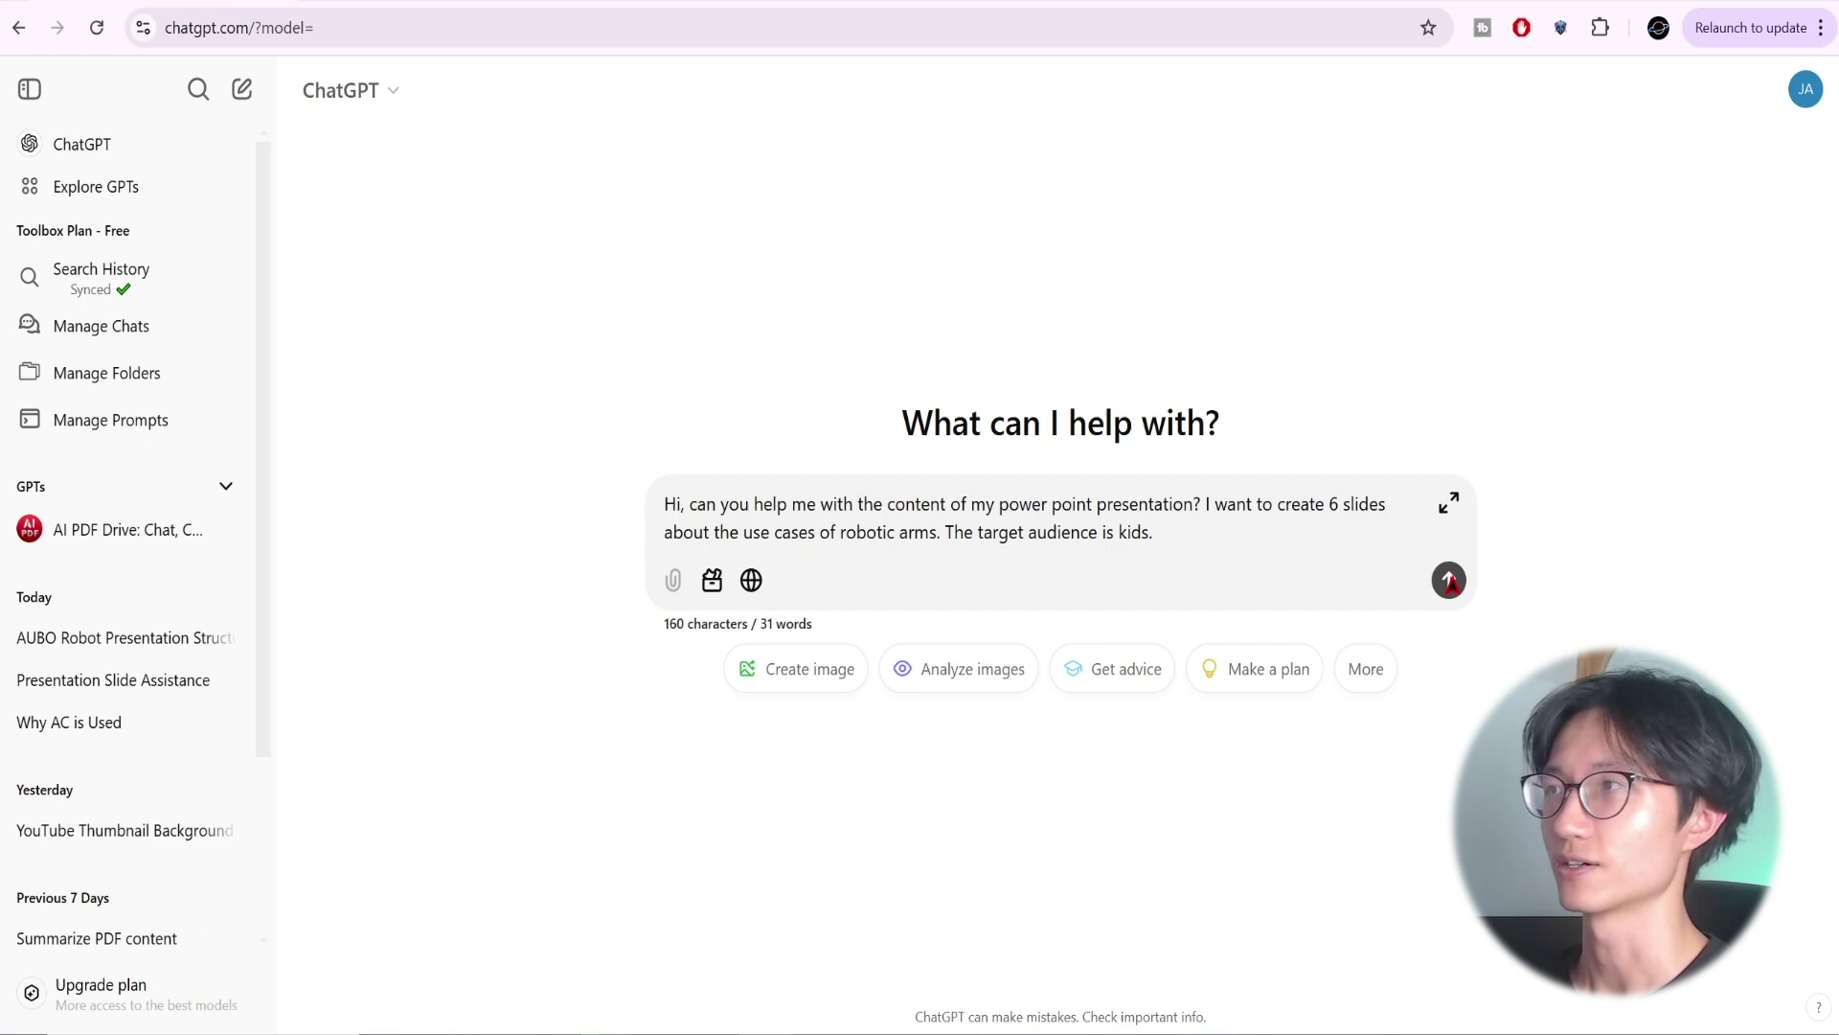
# - Send the prompt and jump to the end of the outline, Slide 6: Future of Robotic Arms
pyautogui.click(1606, 553)
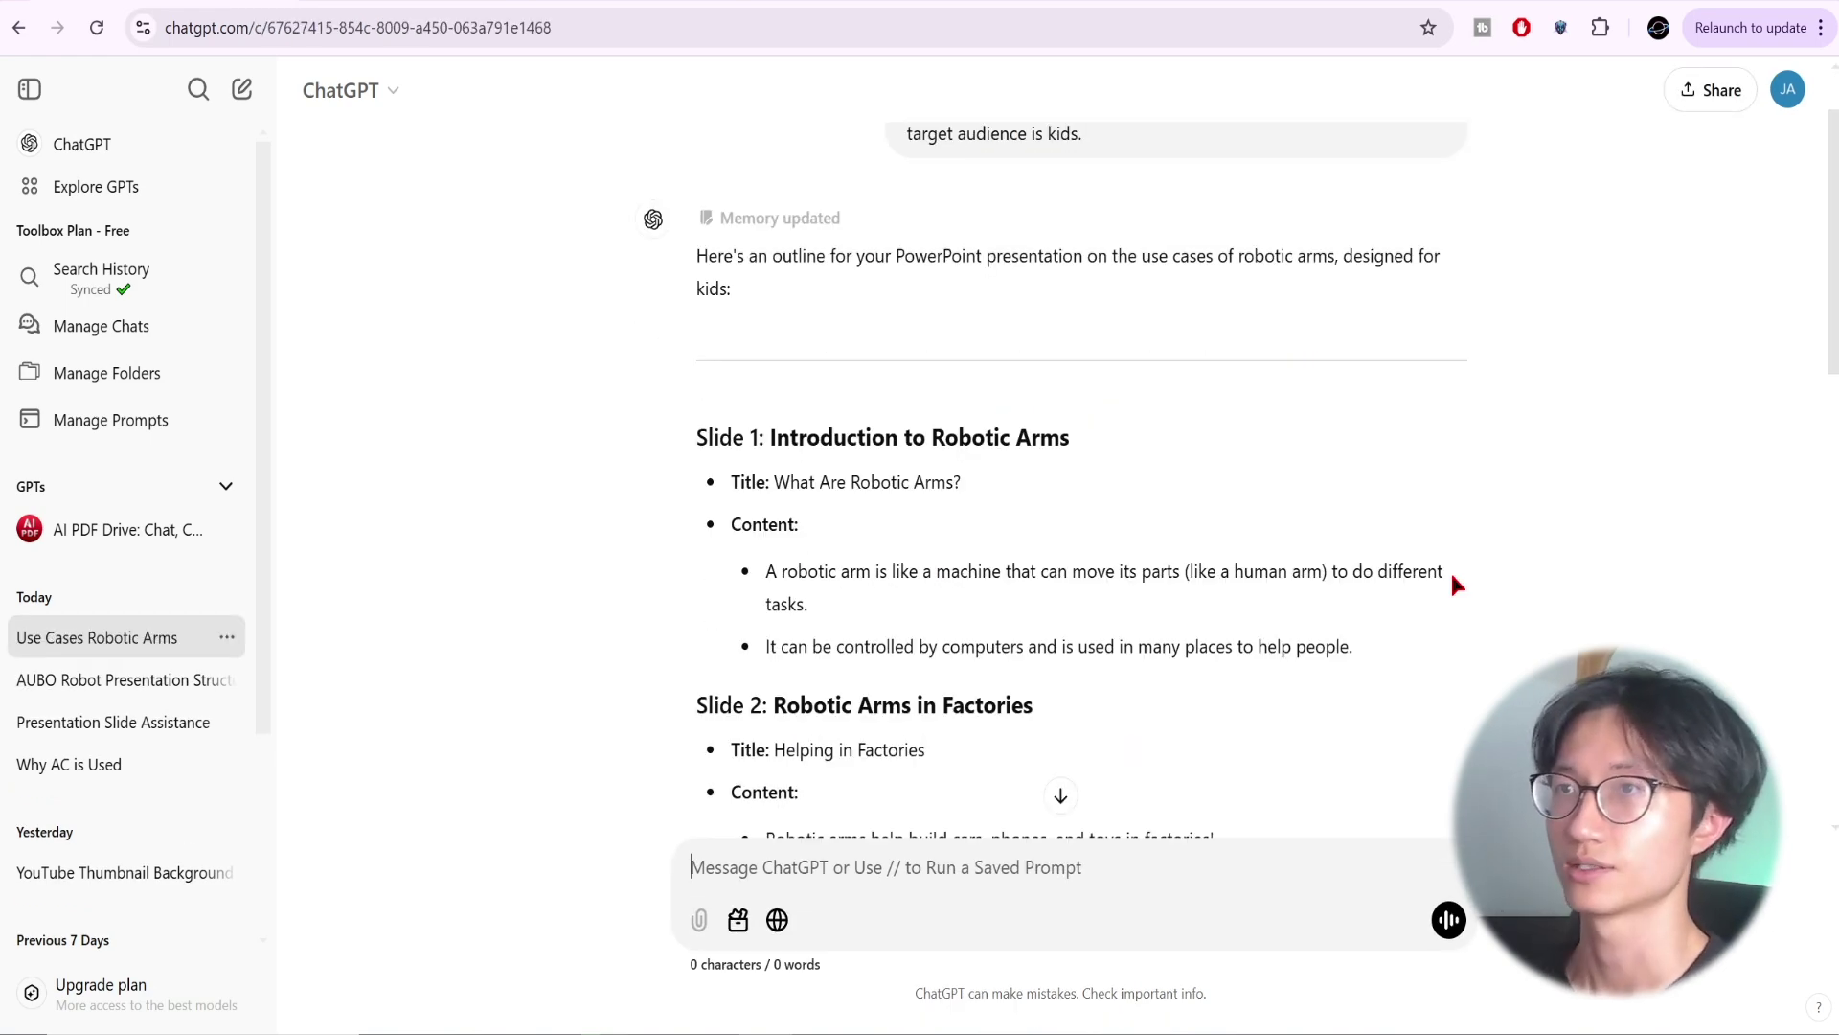
pyautogui.click(1061, 794)
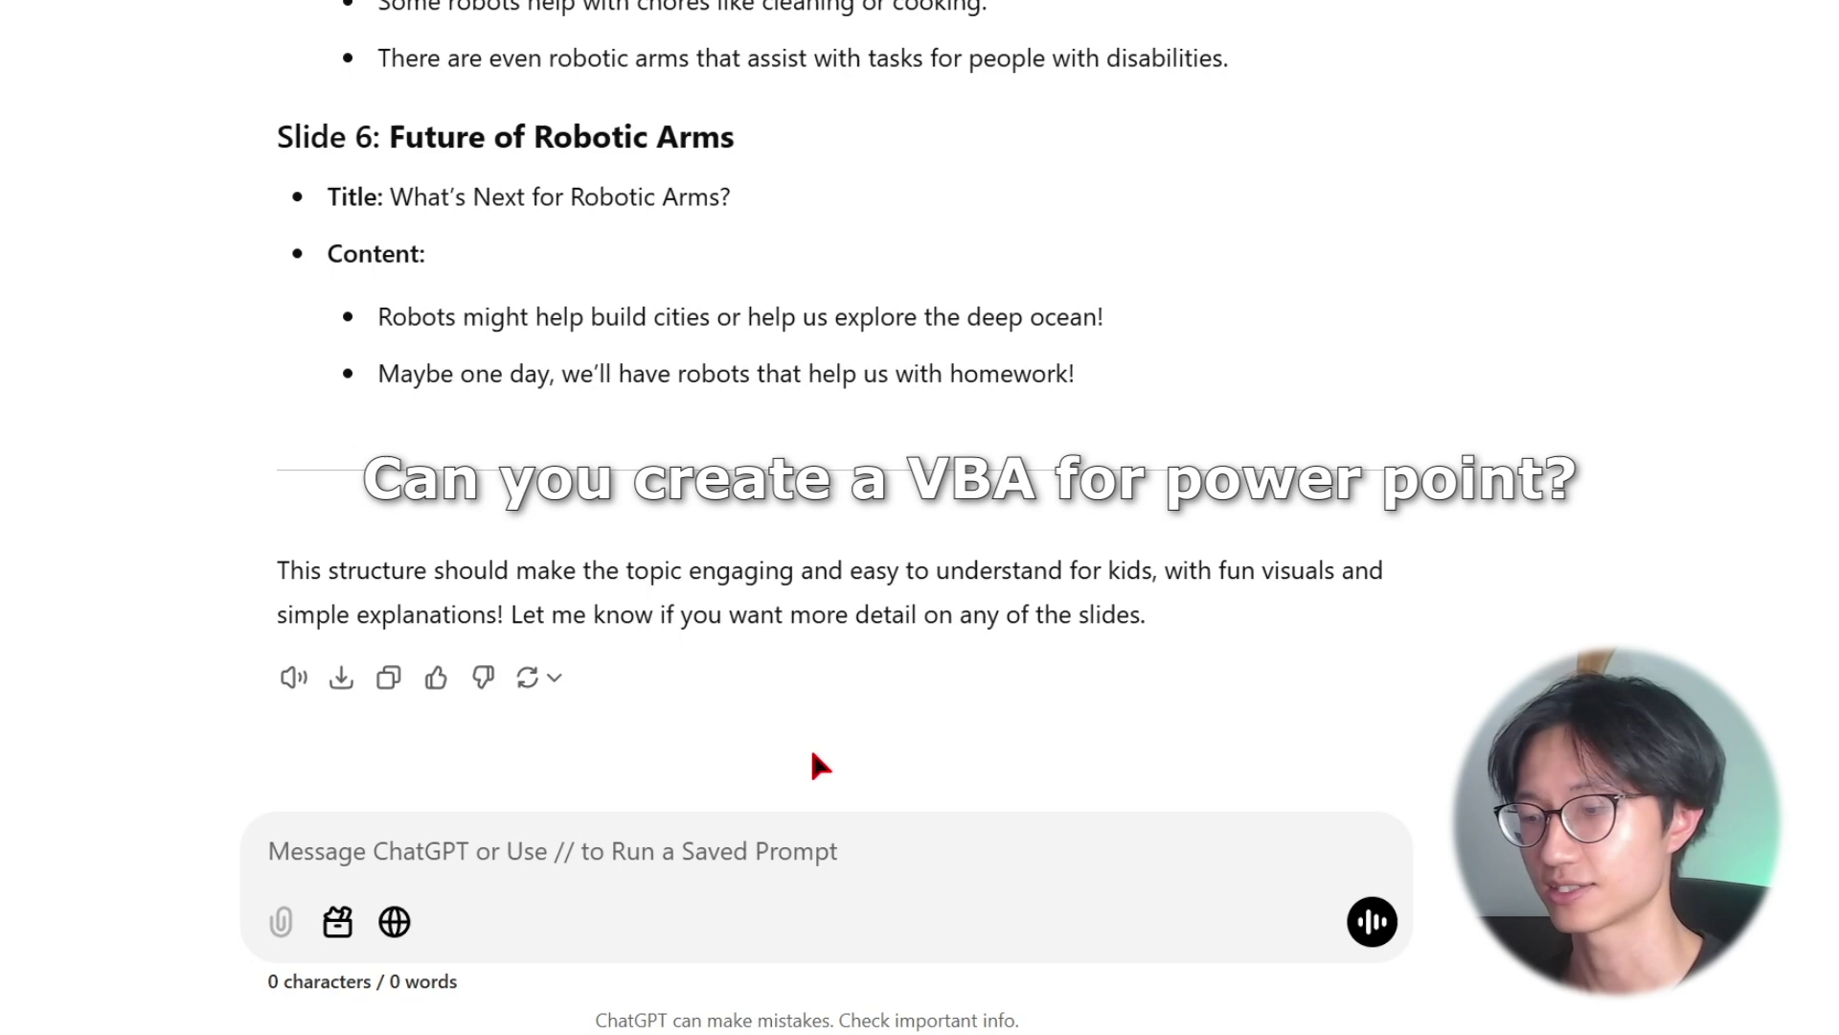
# - Ask 'Can you create a VBA for power point based on the above content?' and scroll through the code
pyautogui.write('Can you create a VBA for power po')
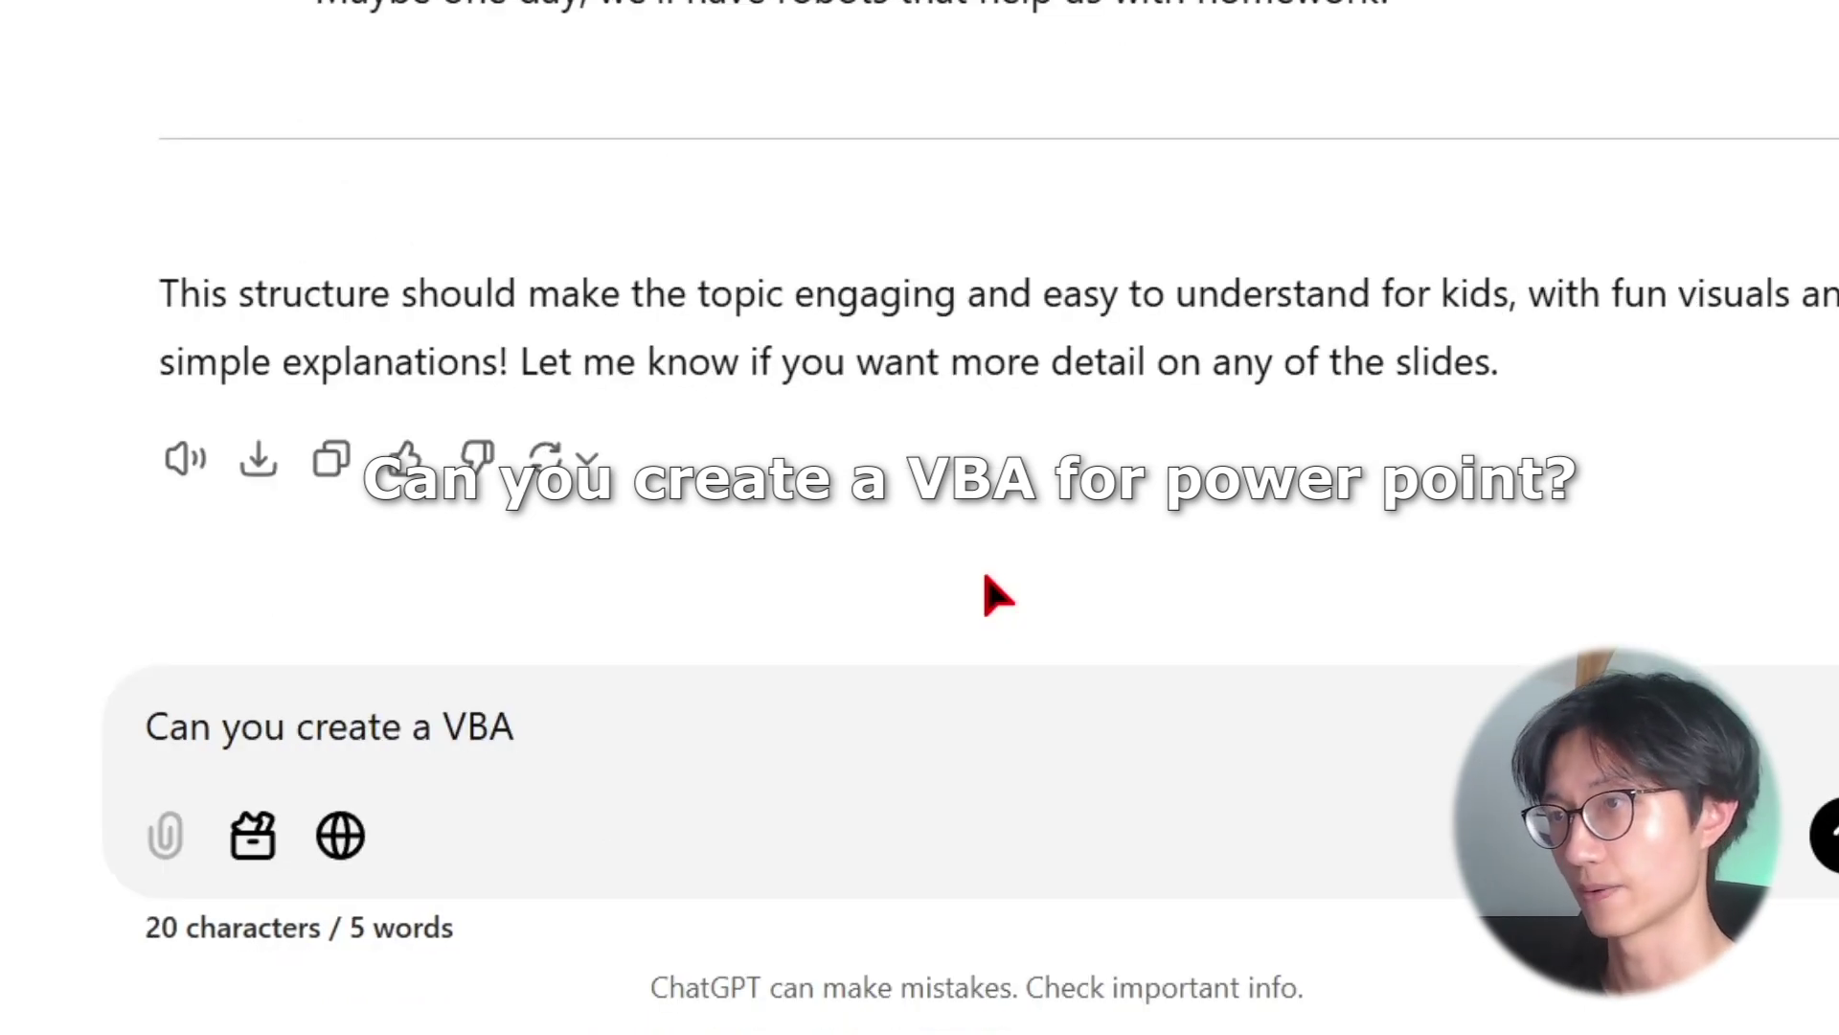
pyautogui.write('int based on the above content?')
pyautogui.press('Return')
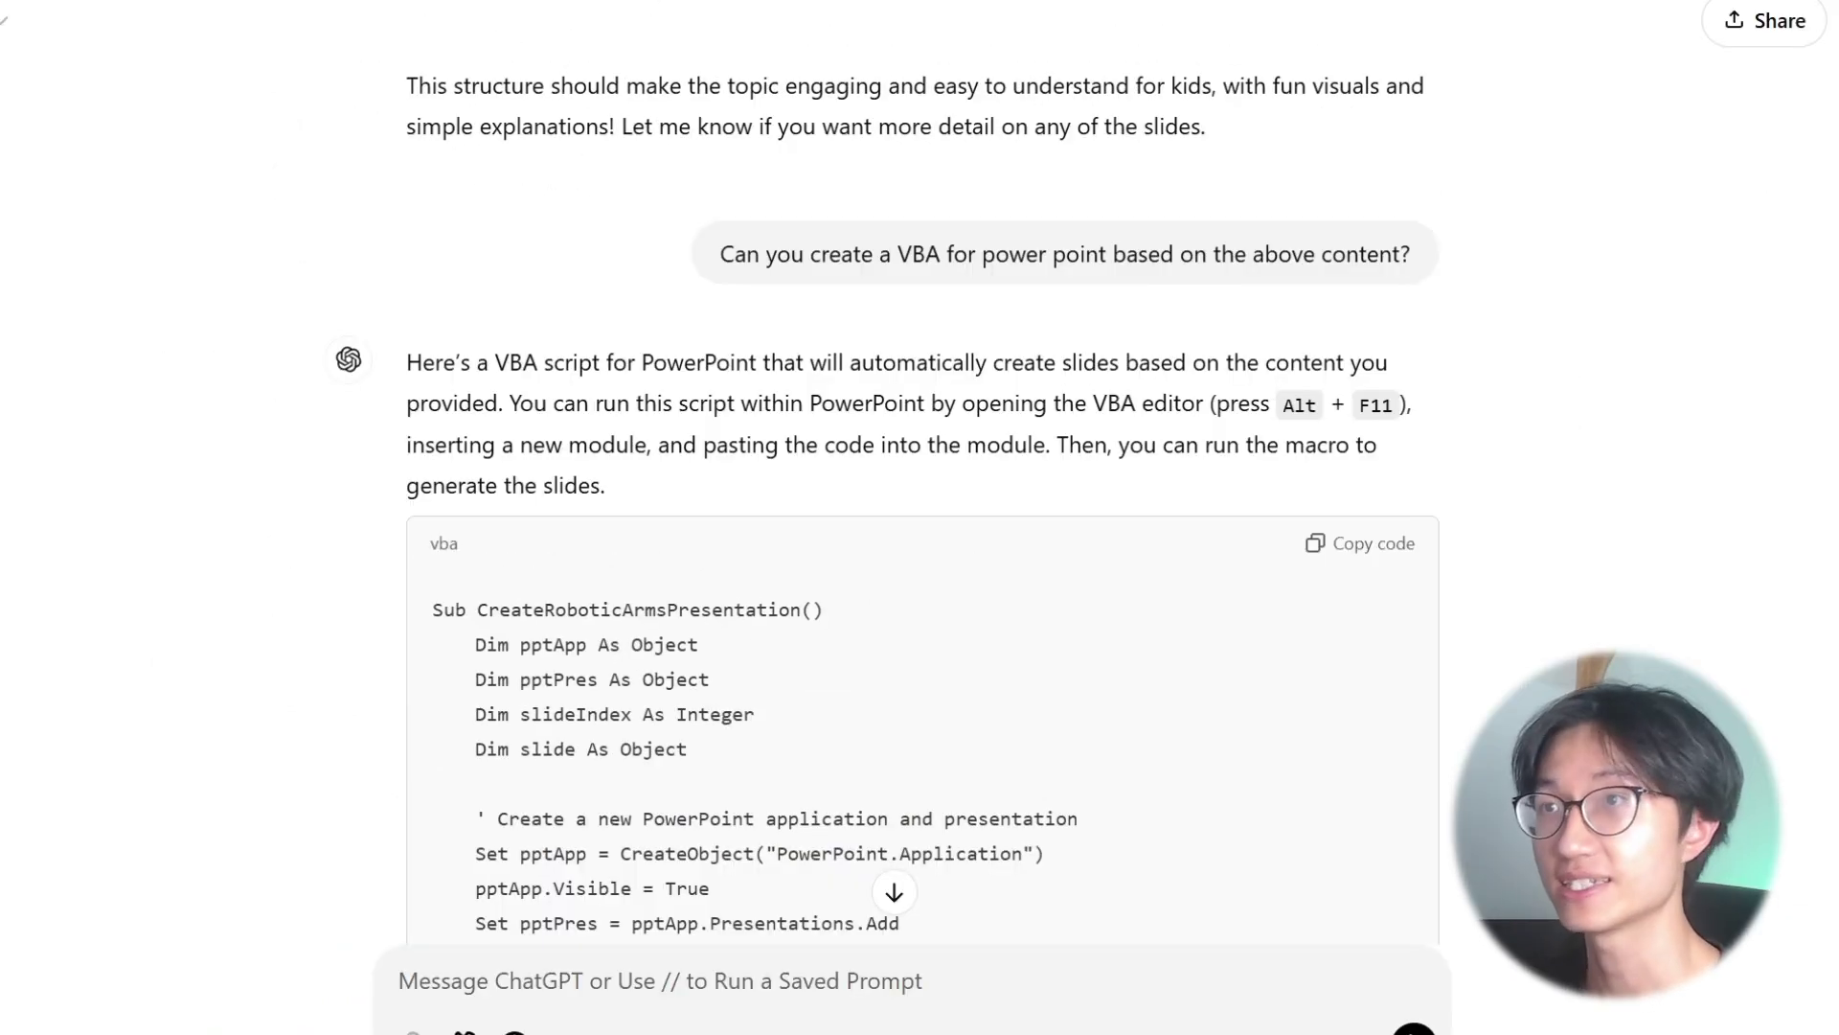
pyautogui.scroll(-3, 707, 463)
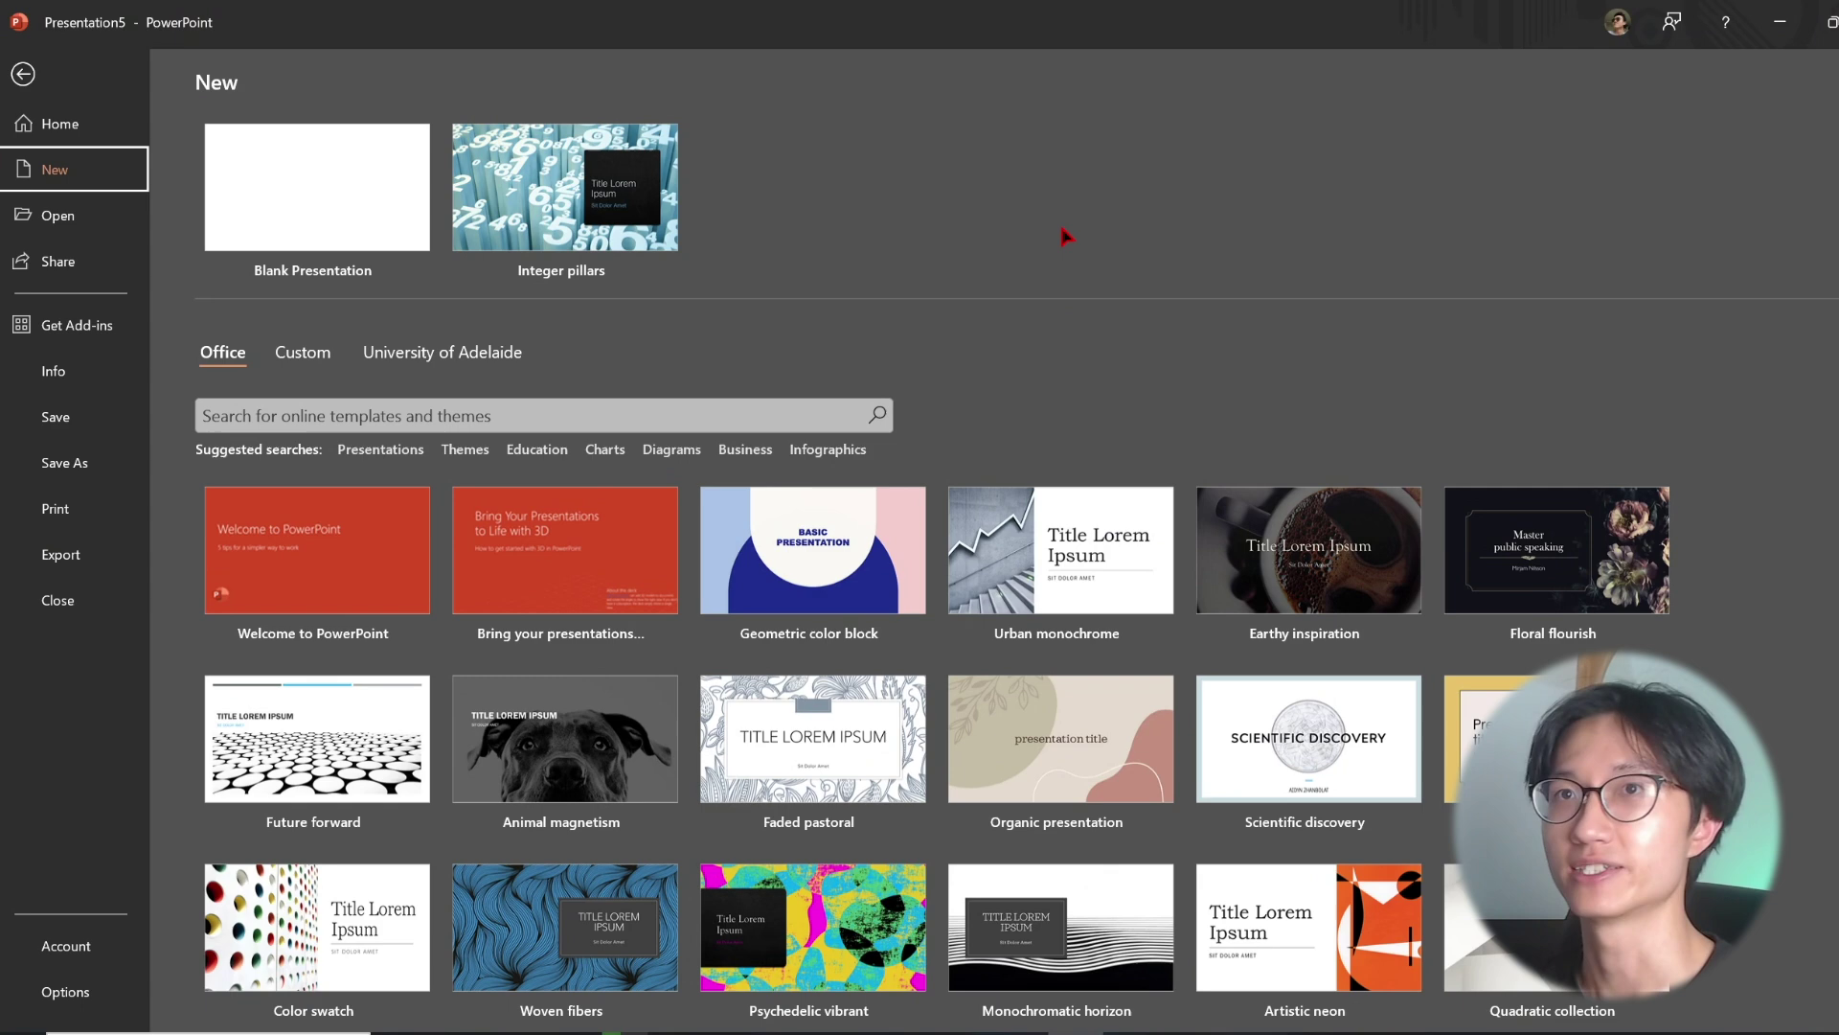
# - Create a new blank presentation, Presentation6
pyautogui.click(398, 235)
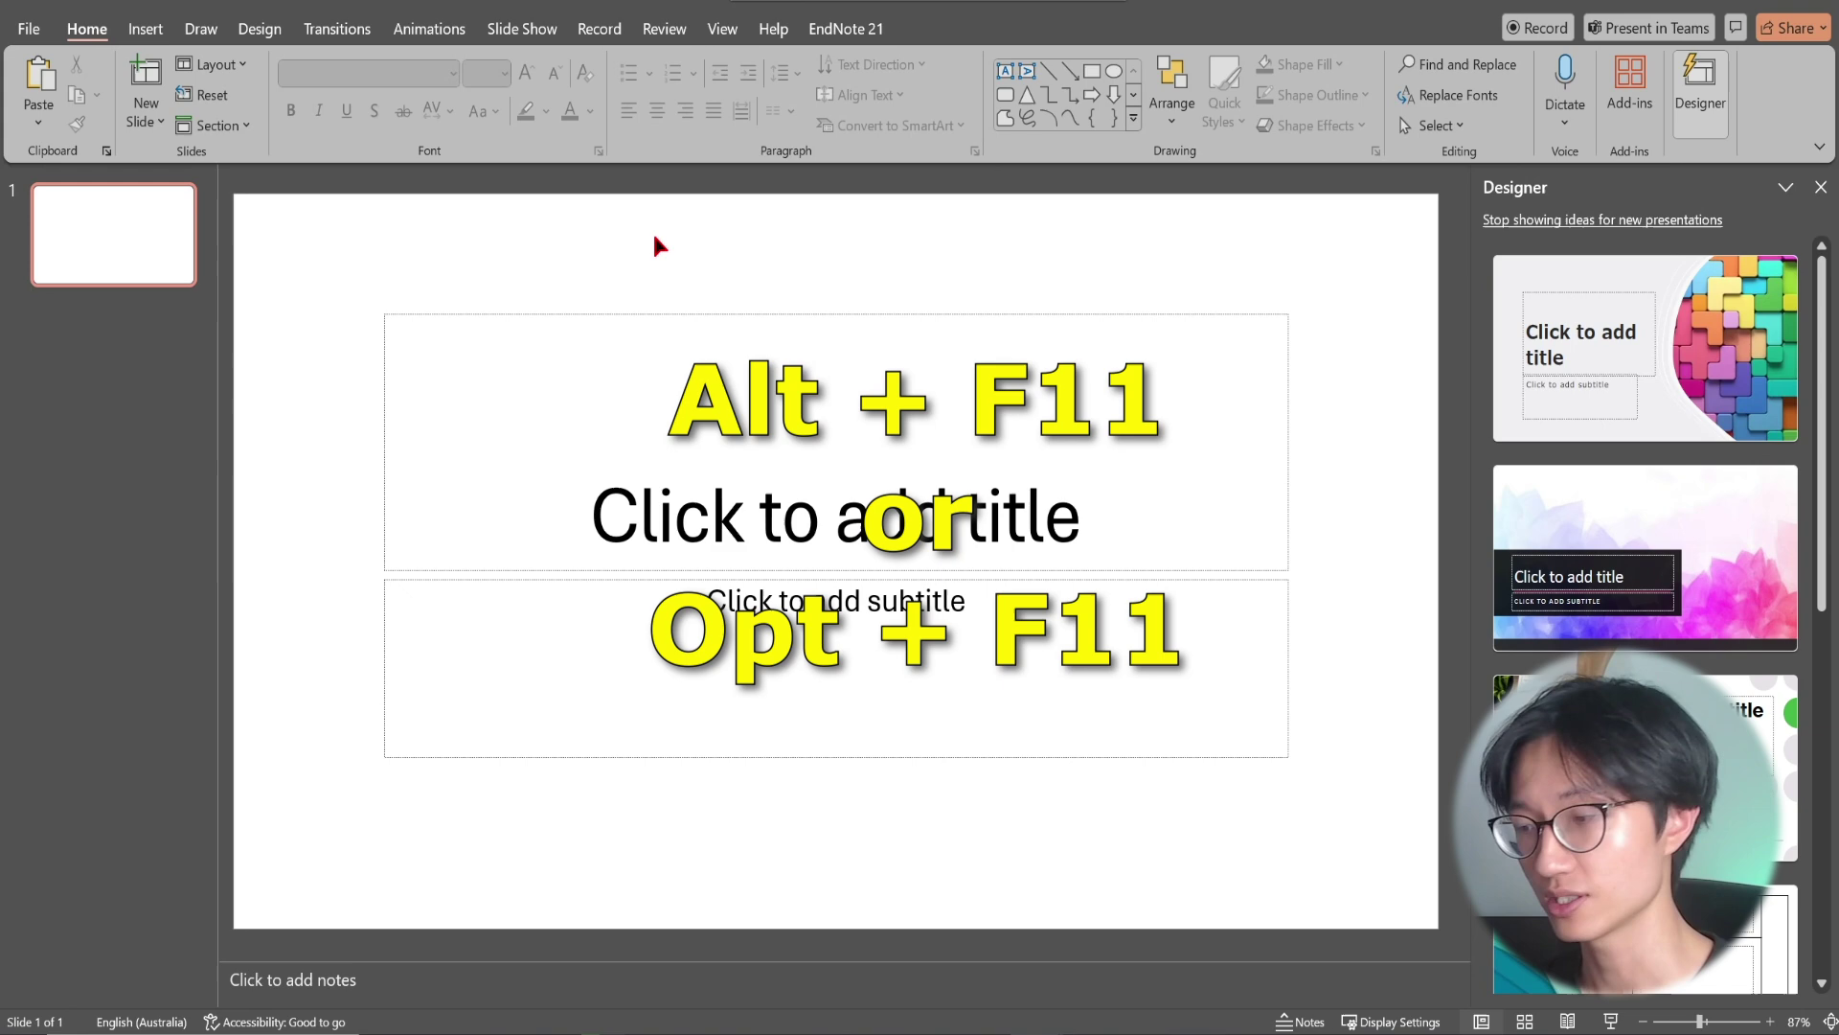
# - Open the VBA editor with Alt+F11 and insert an empty Module1
pyautogui.hotkey('alt', 'F11')
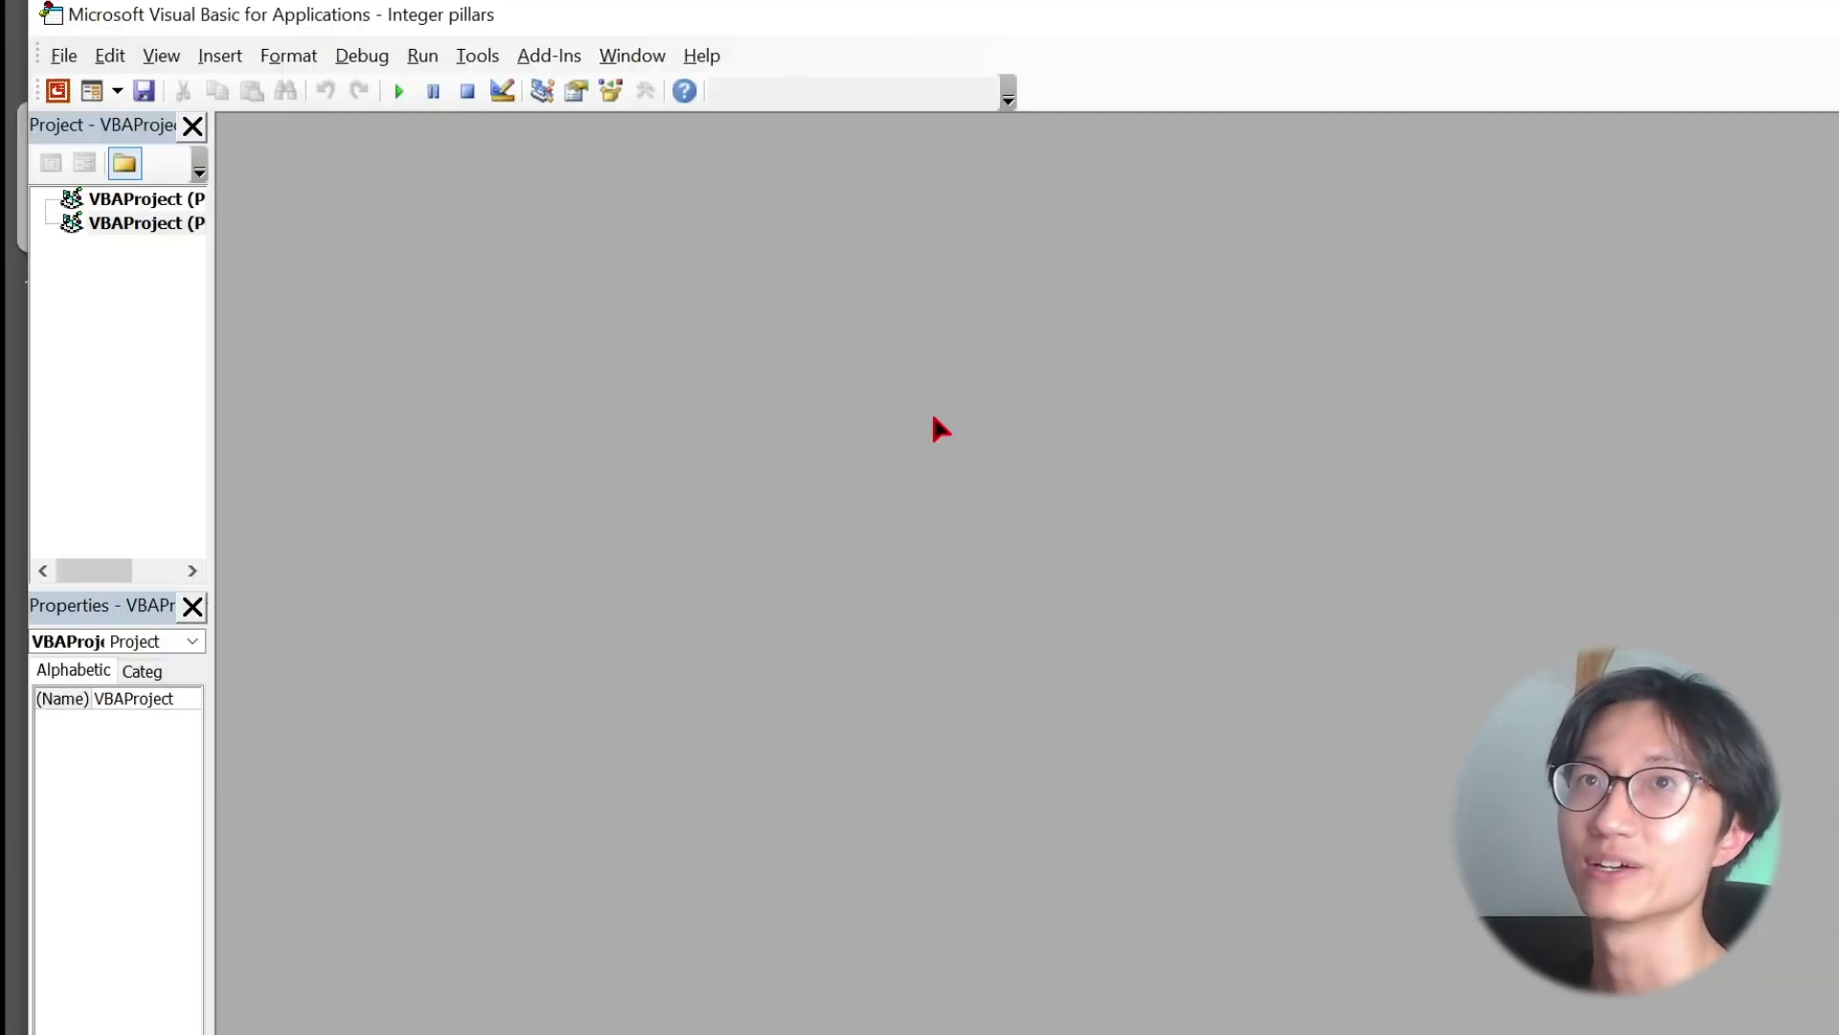
pyautogui.moveTo(318, 25); pyautogui.dragTo(347, 158)
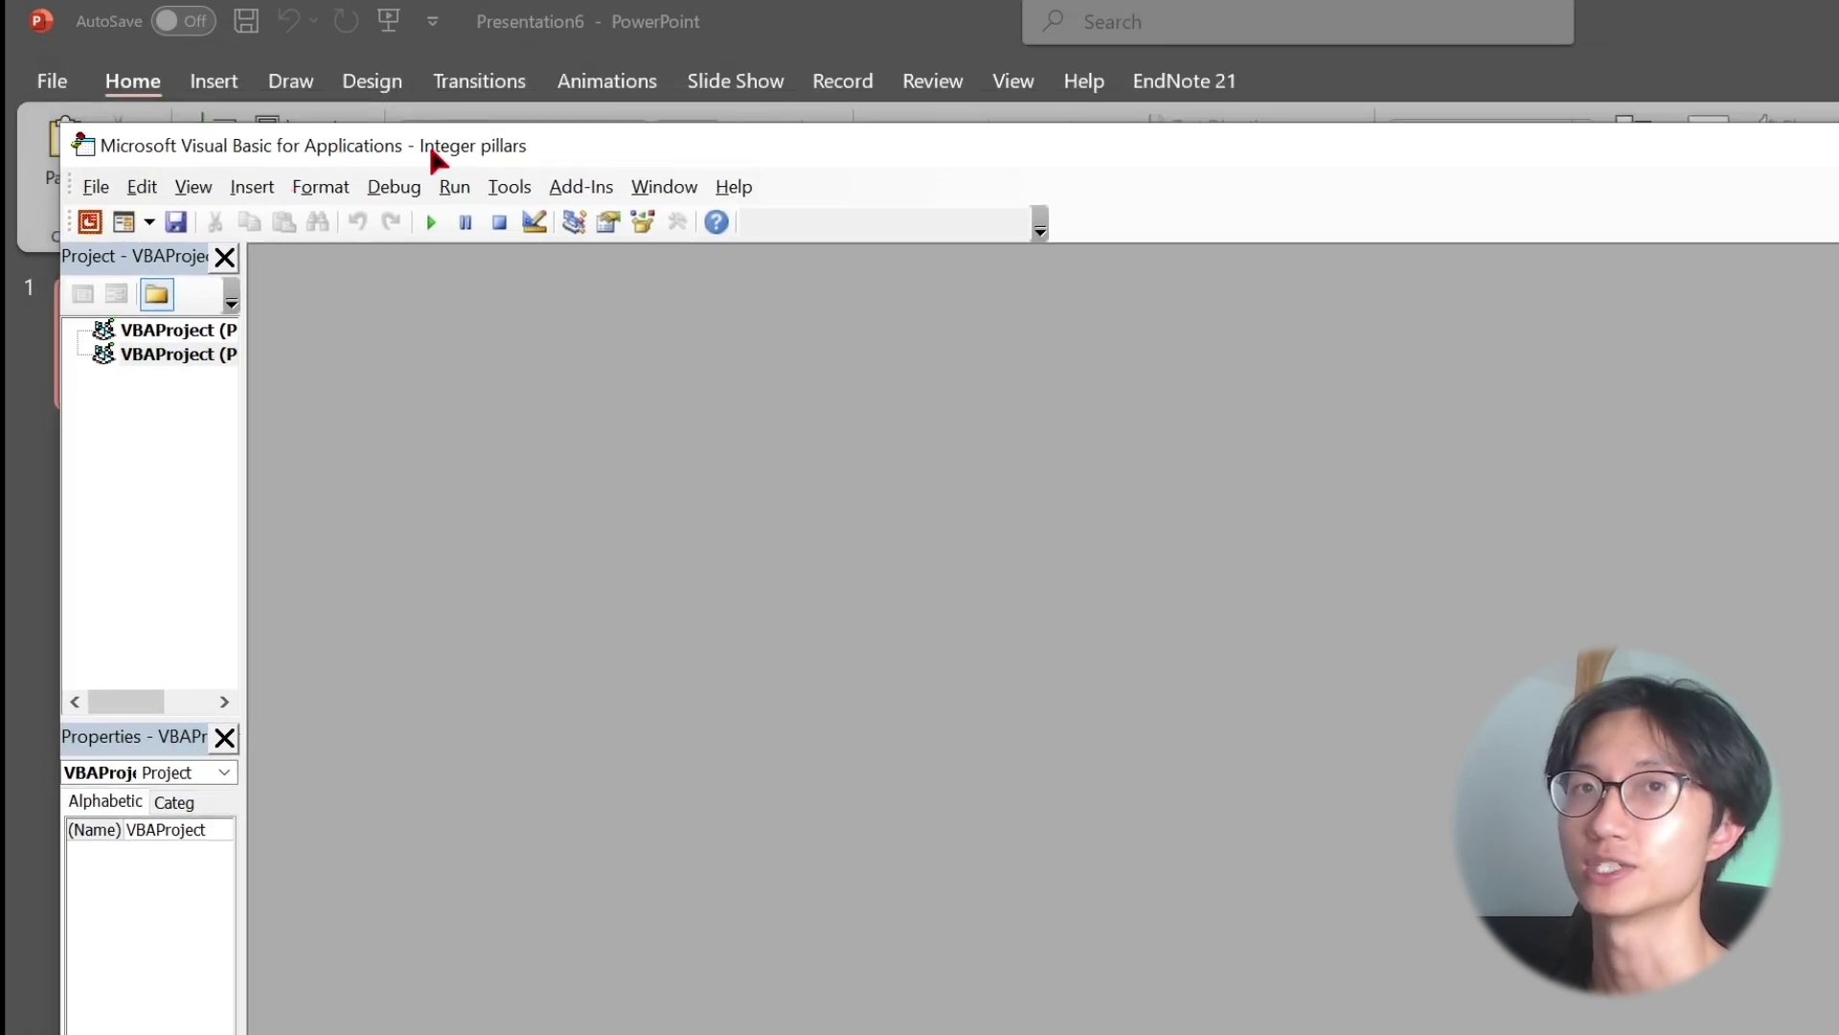
pyautogui.moveTo(436, 158); pyautogui.dragTo(395, 116)
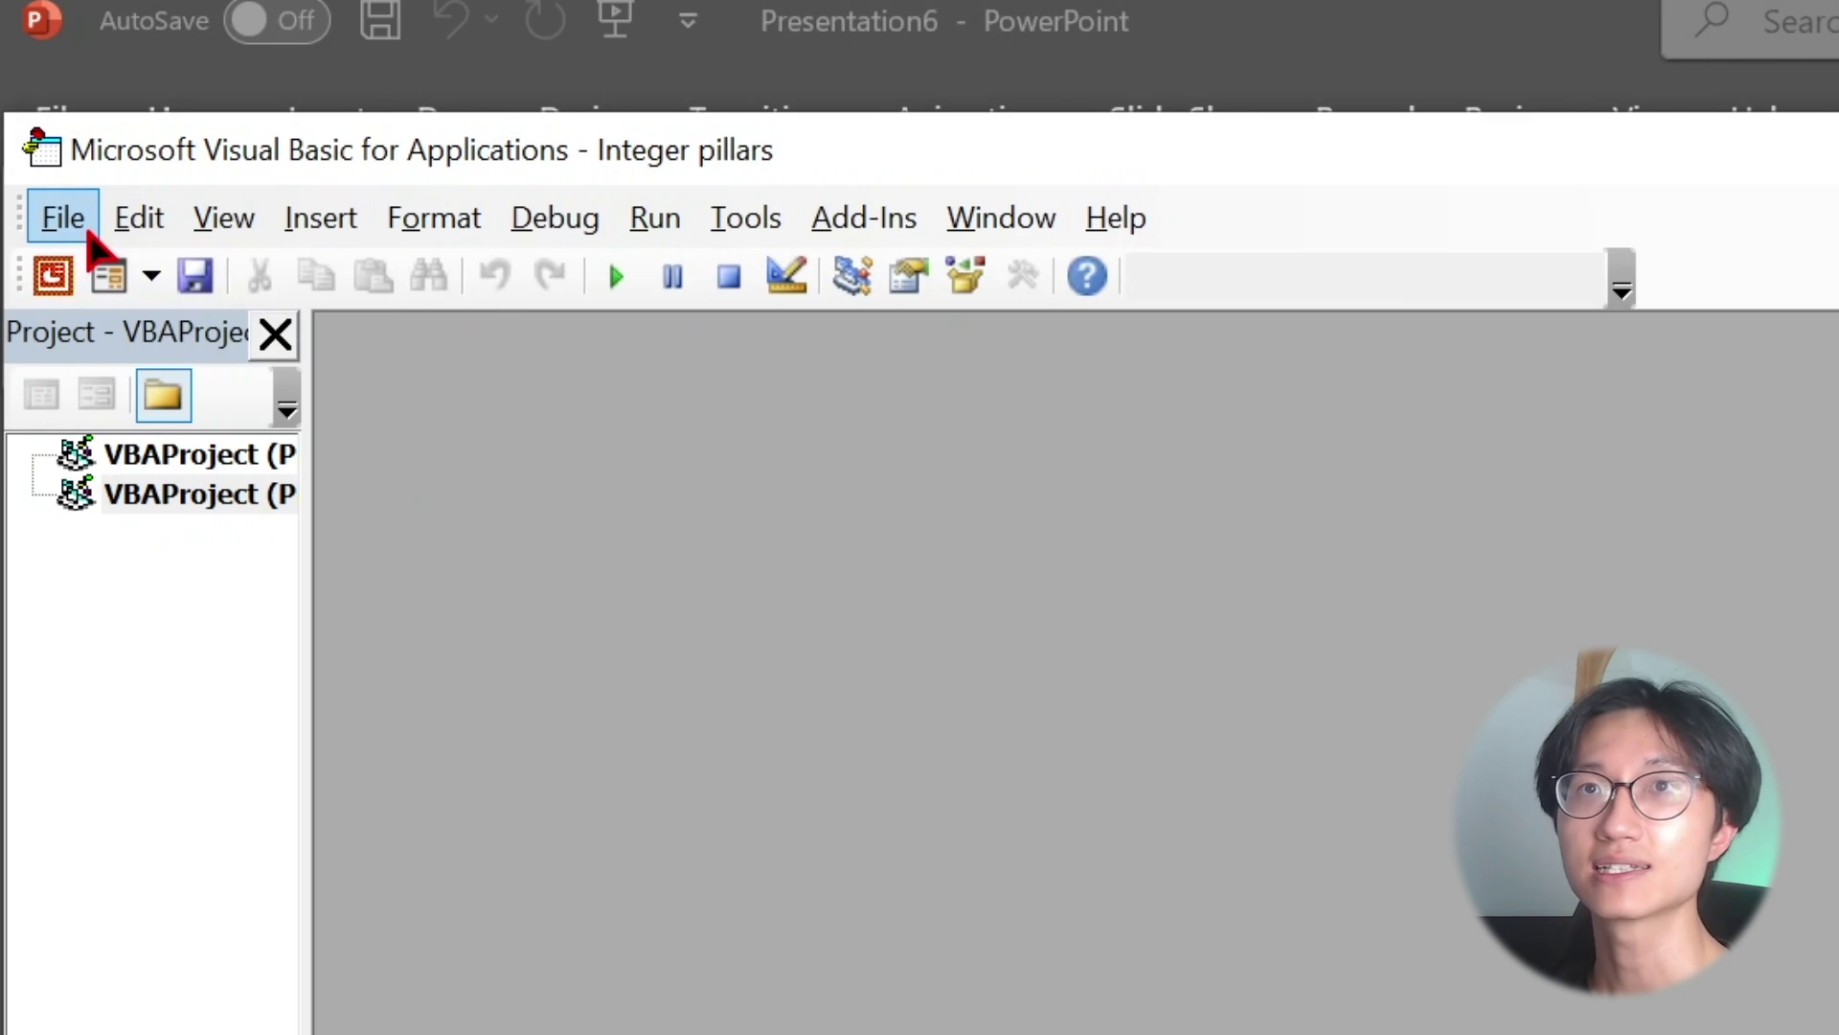
pyautogui.click(321, 230)
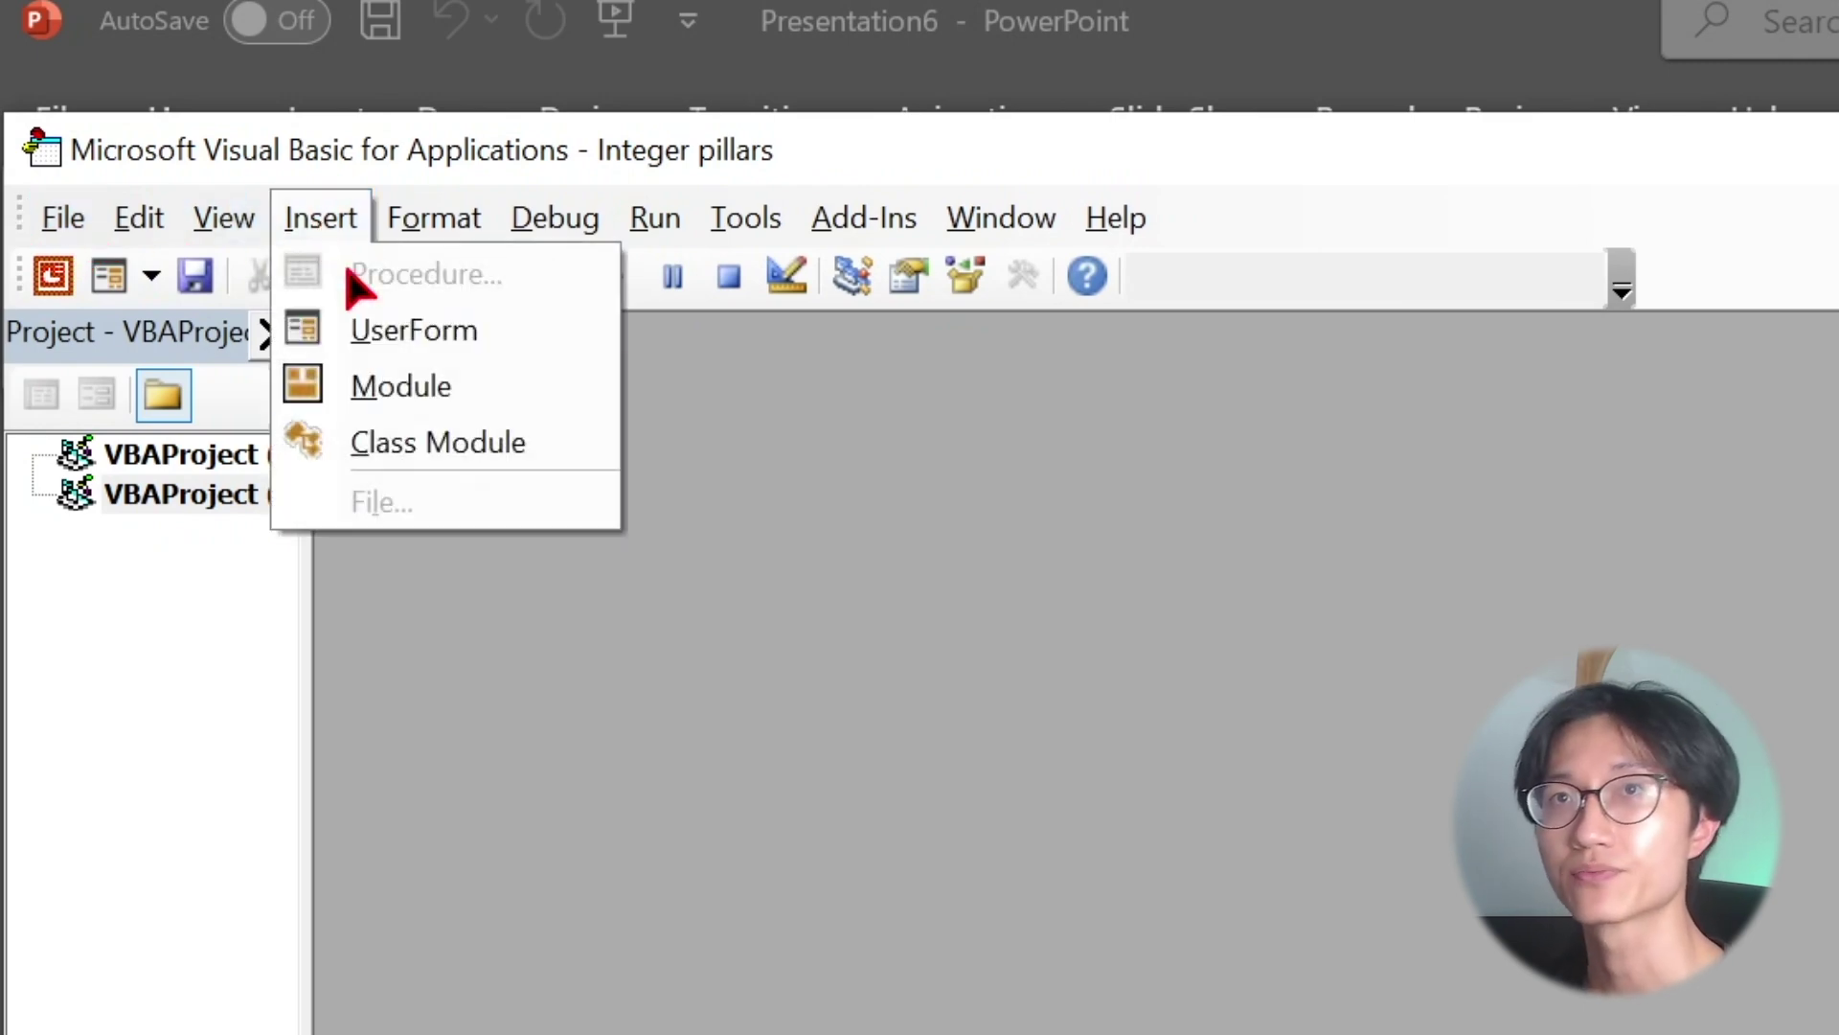
pyautogui.click(407, 388)
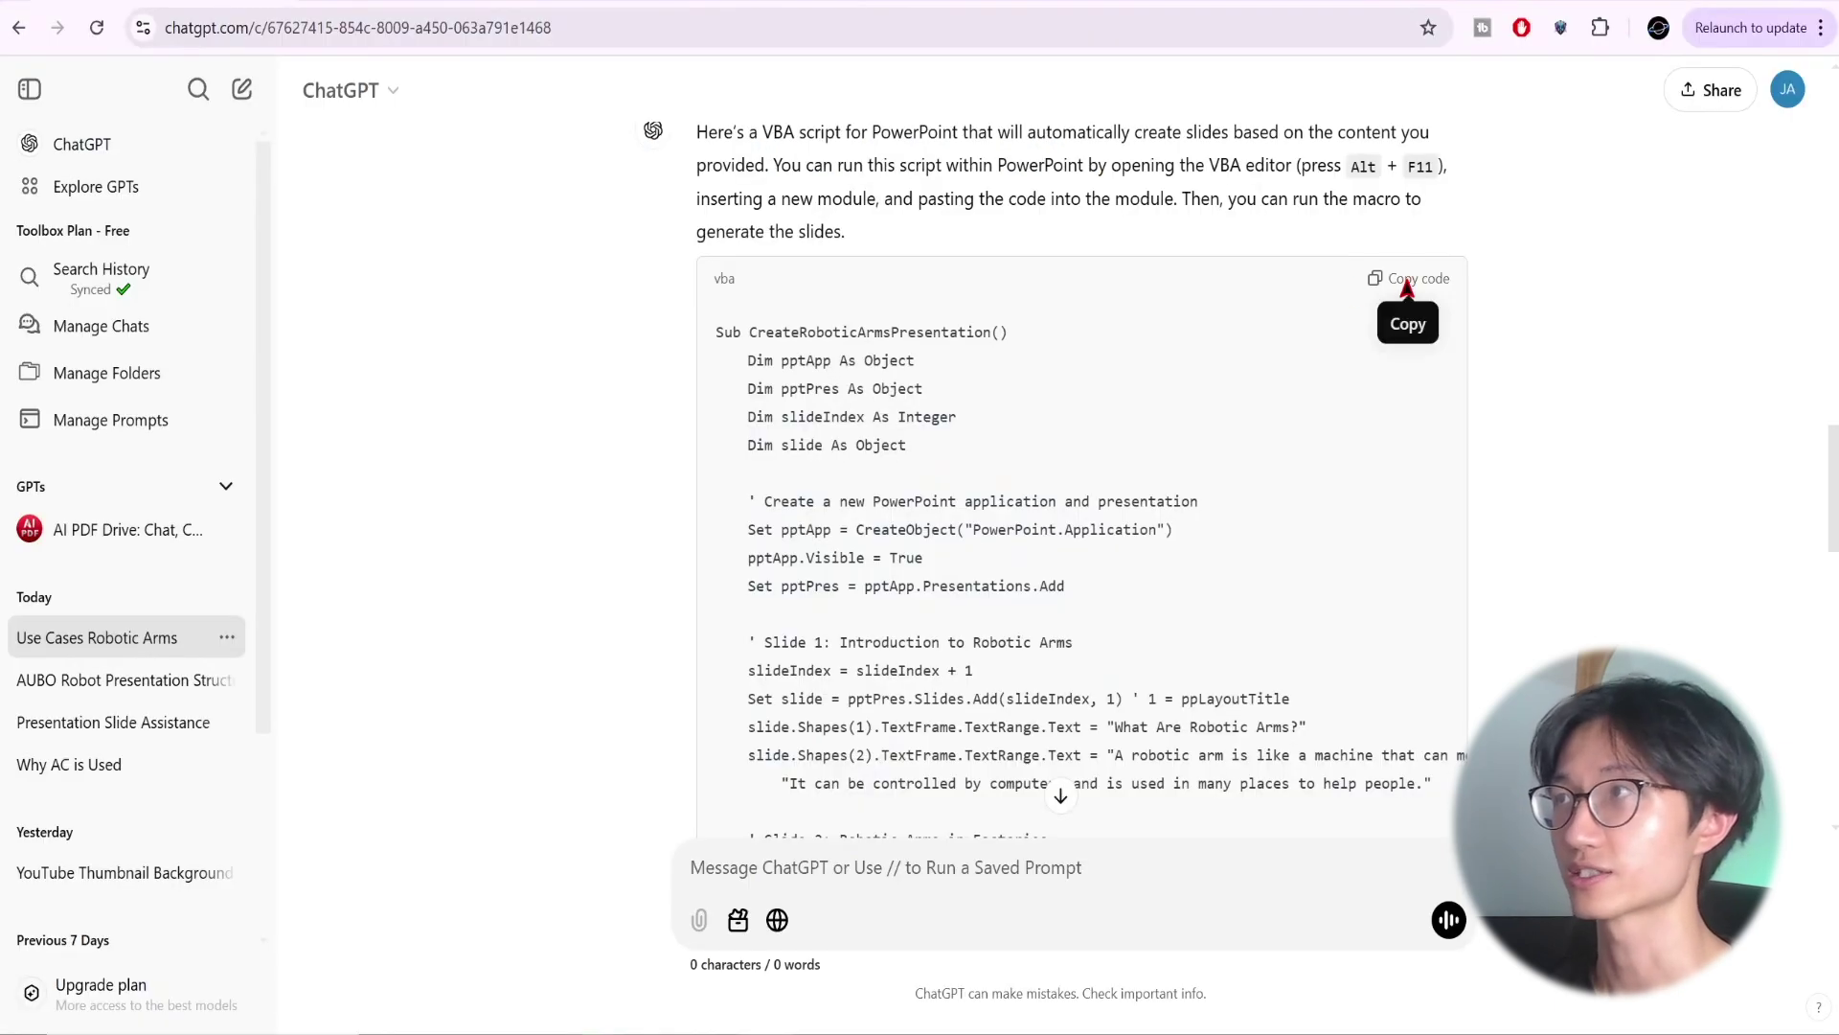
# - Copy the CreateRoboticArmsPresentation code from ChatGPT and paste it into Module1
pyautogui.click(1401, 279)
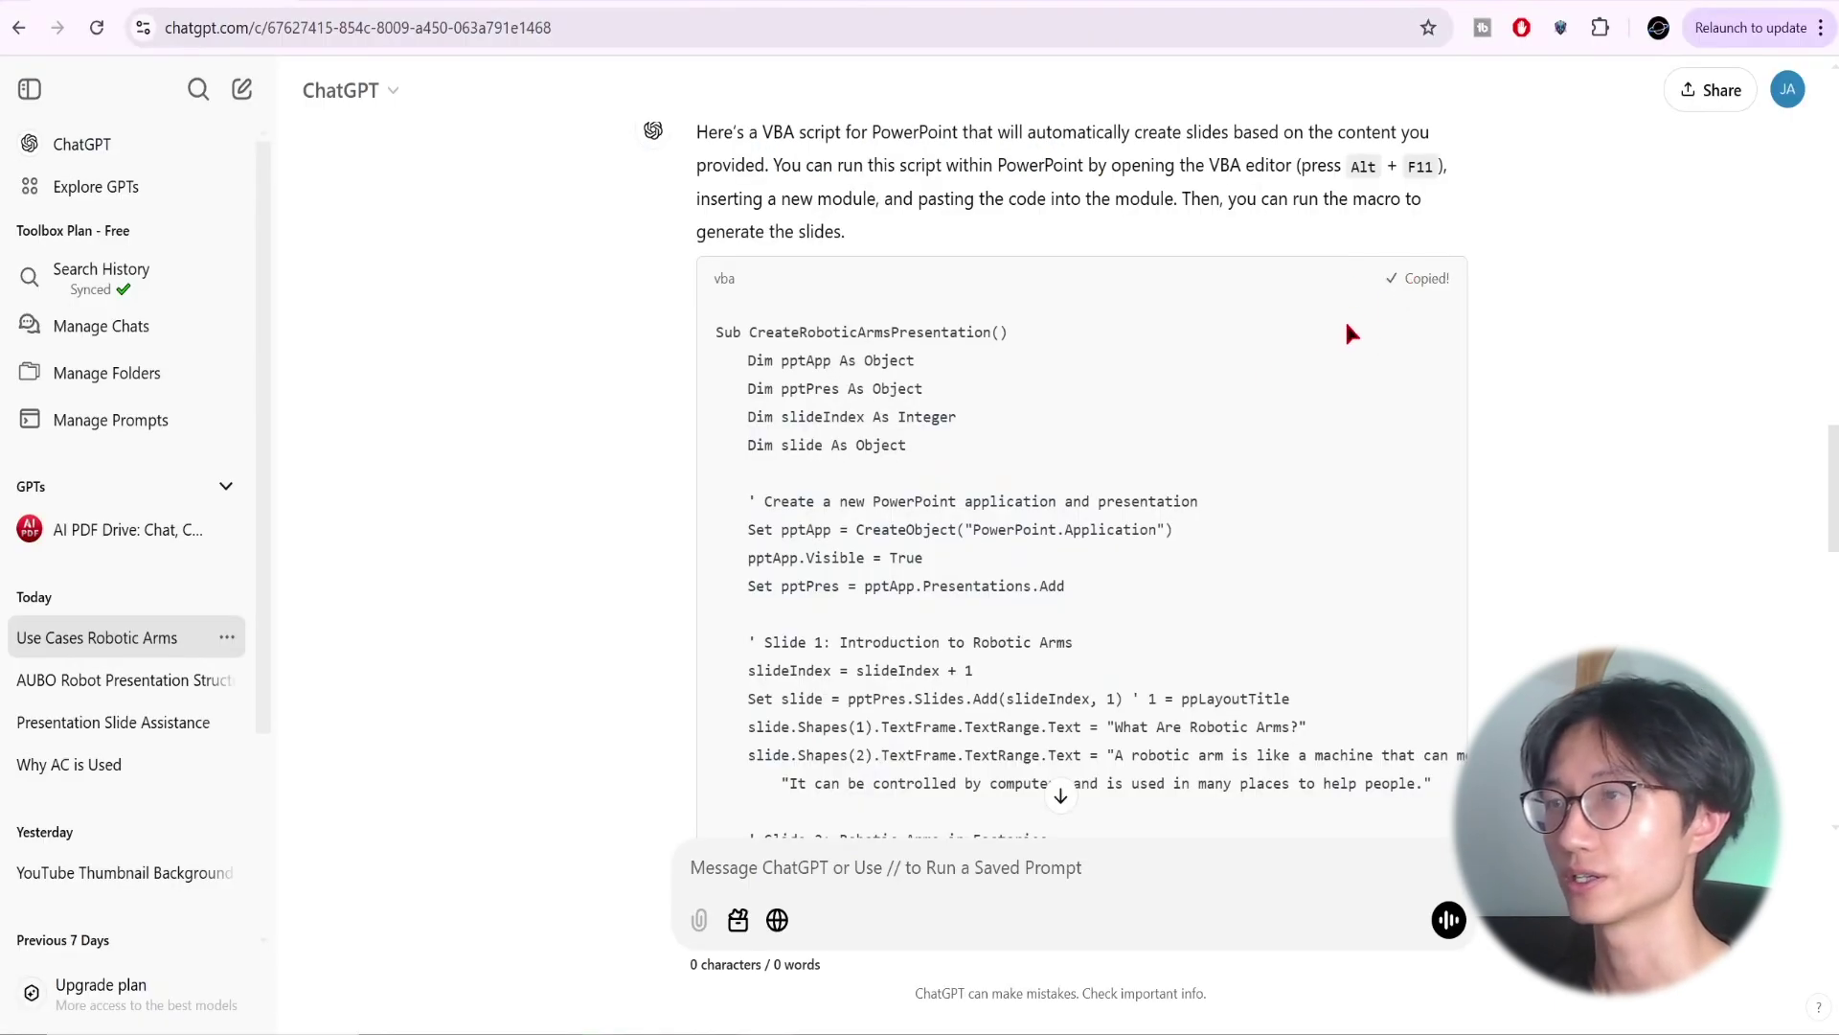
pyautogui.moveTo(1035, 1033)
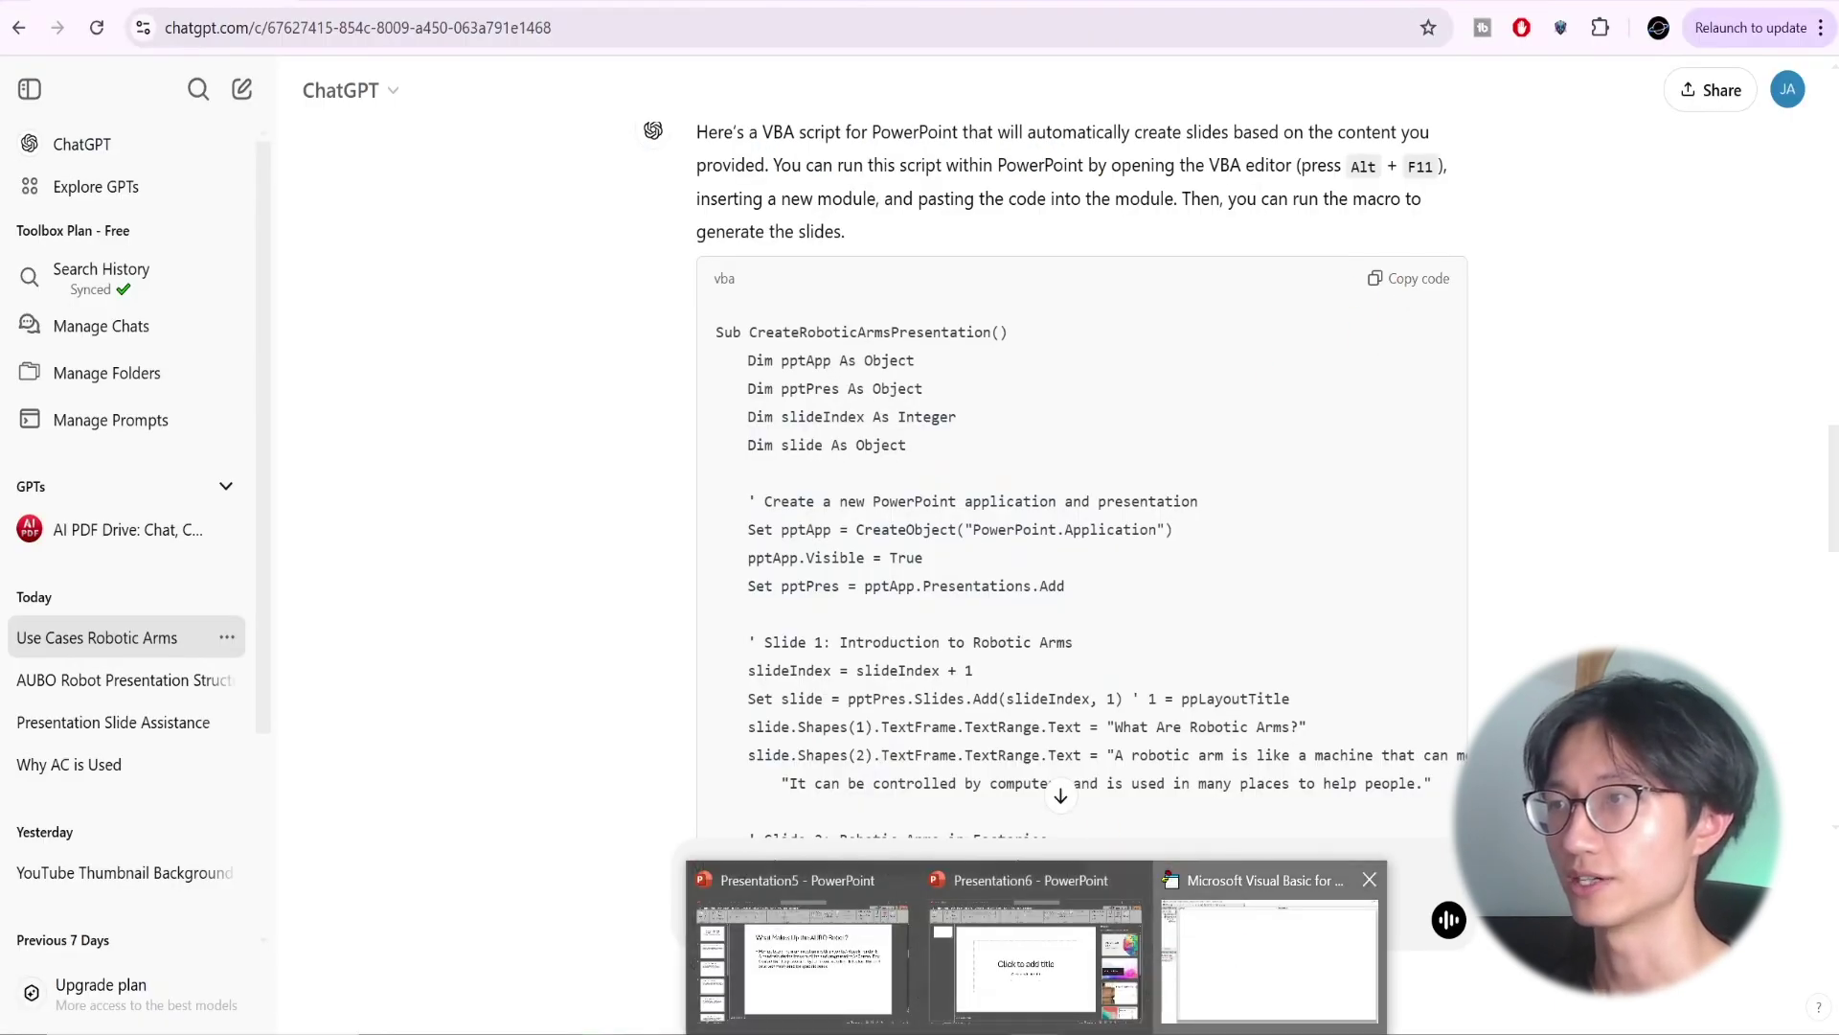
pyautogui.click(1270, 958)
pyautogui.rightClick(518, 314)
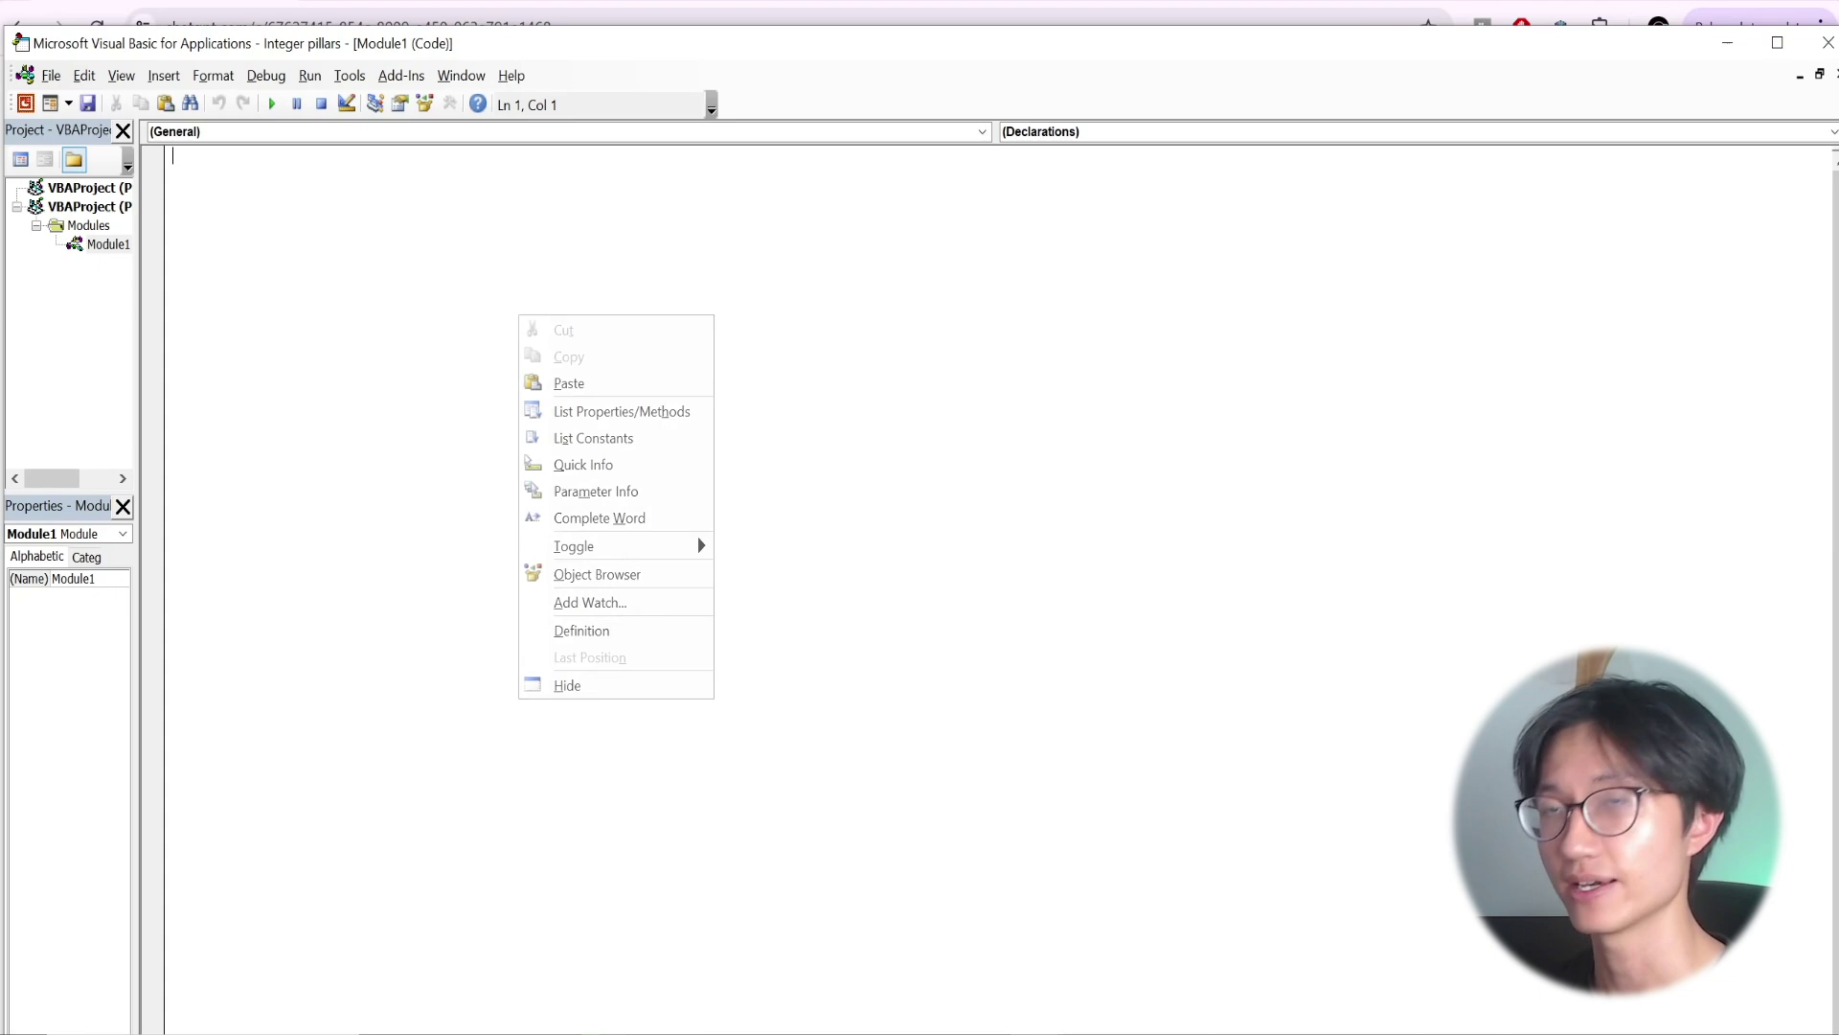
pyautogui.click(587, 382)
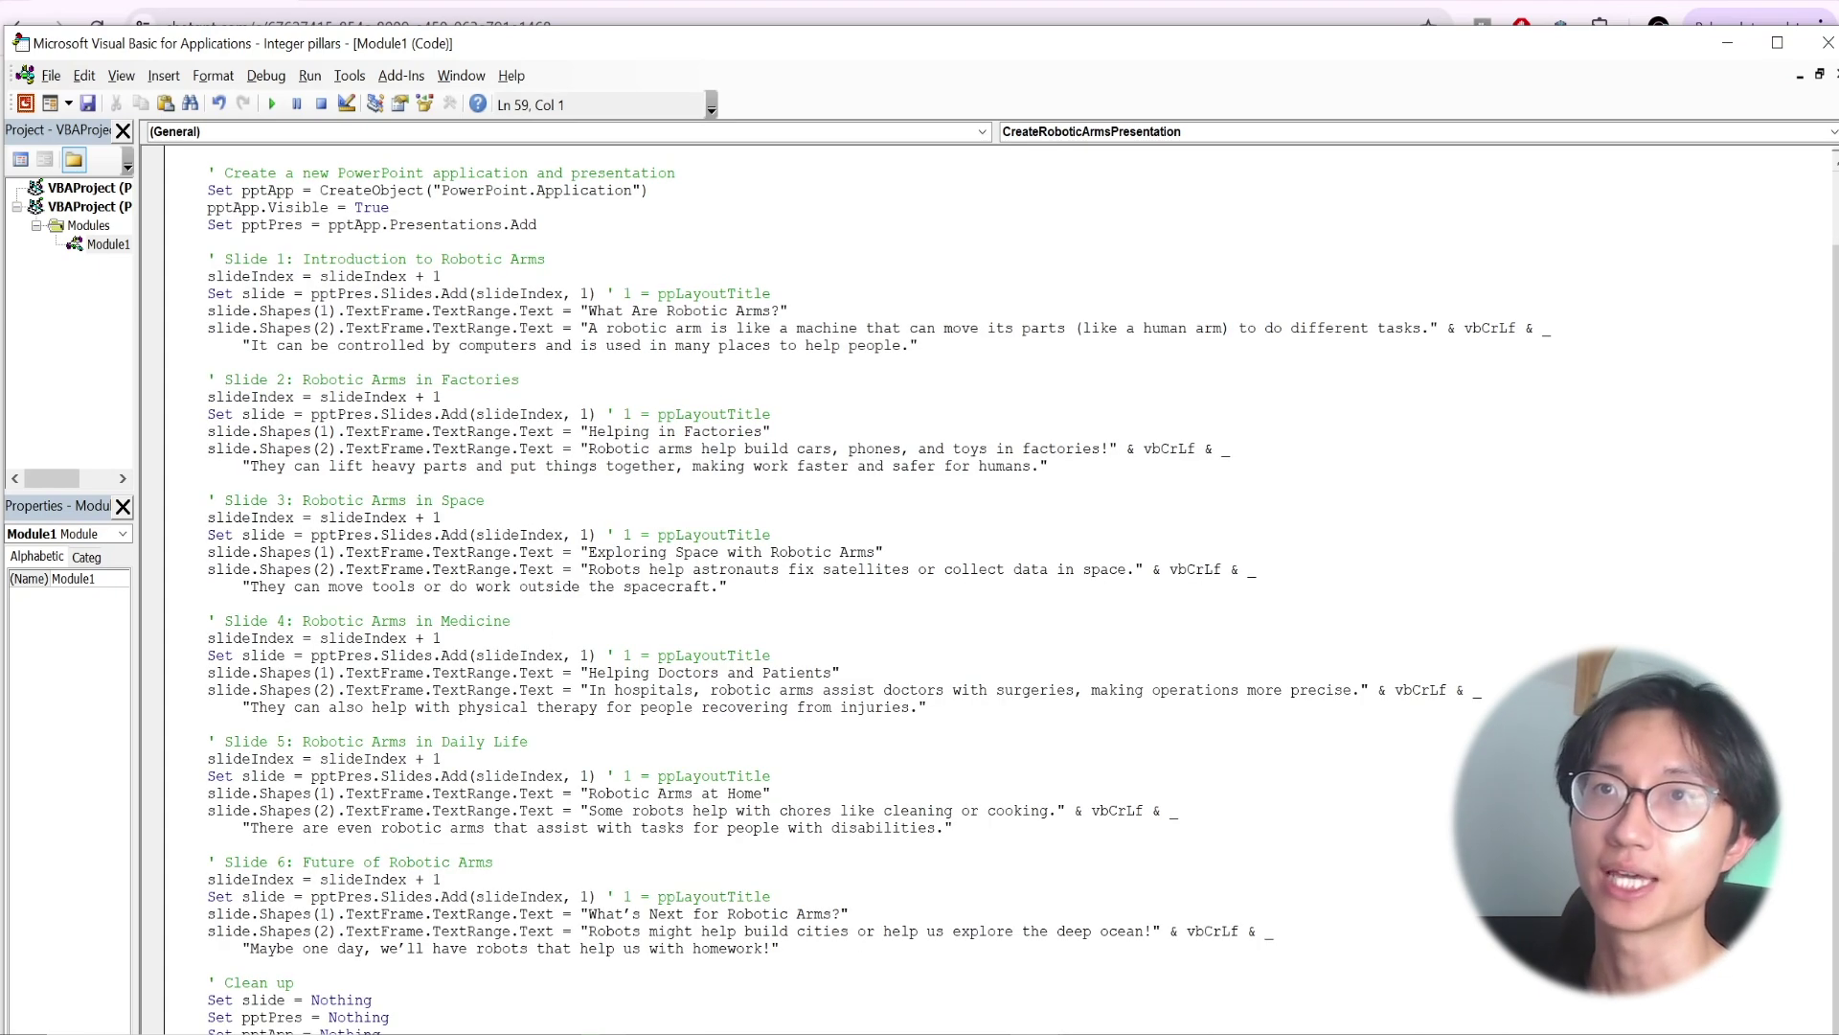
pyautogui.scroll(-1, 1006, 592)
pyautogui.scroll(3, 987, 584)
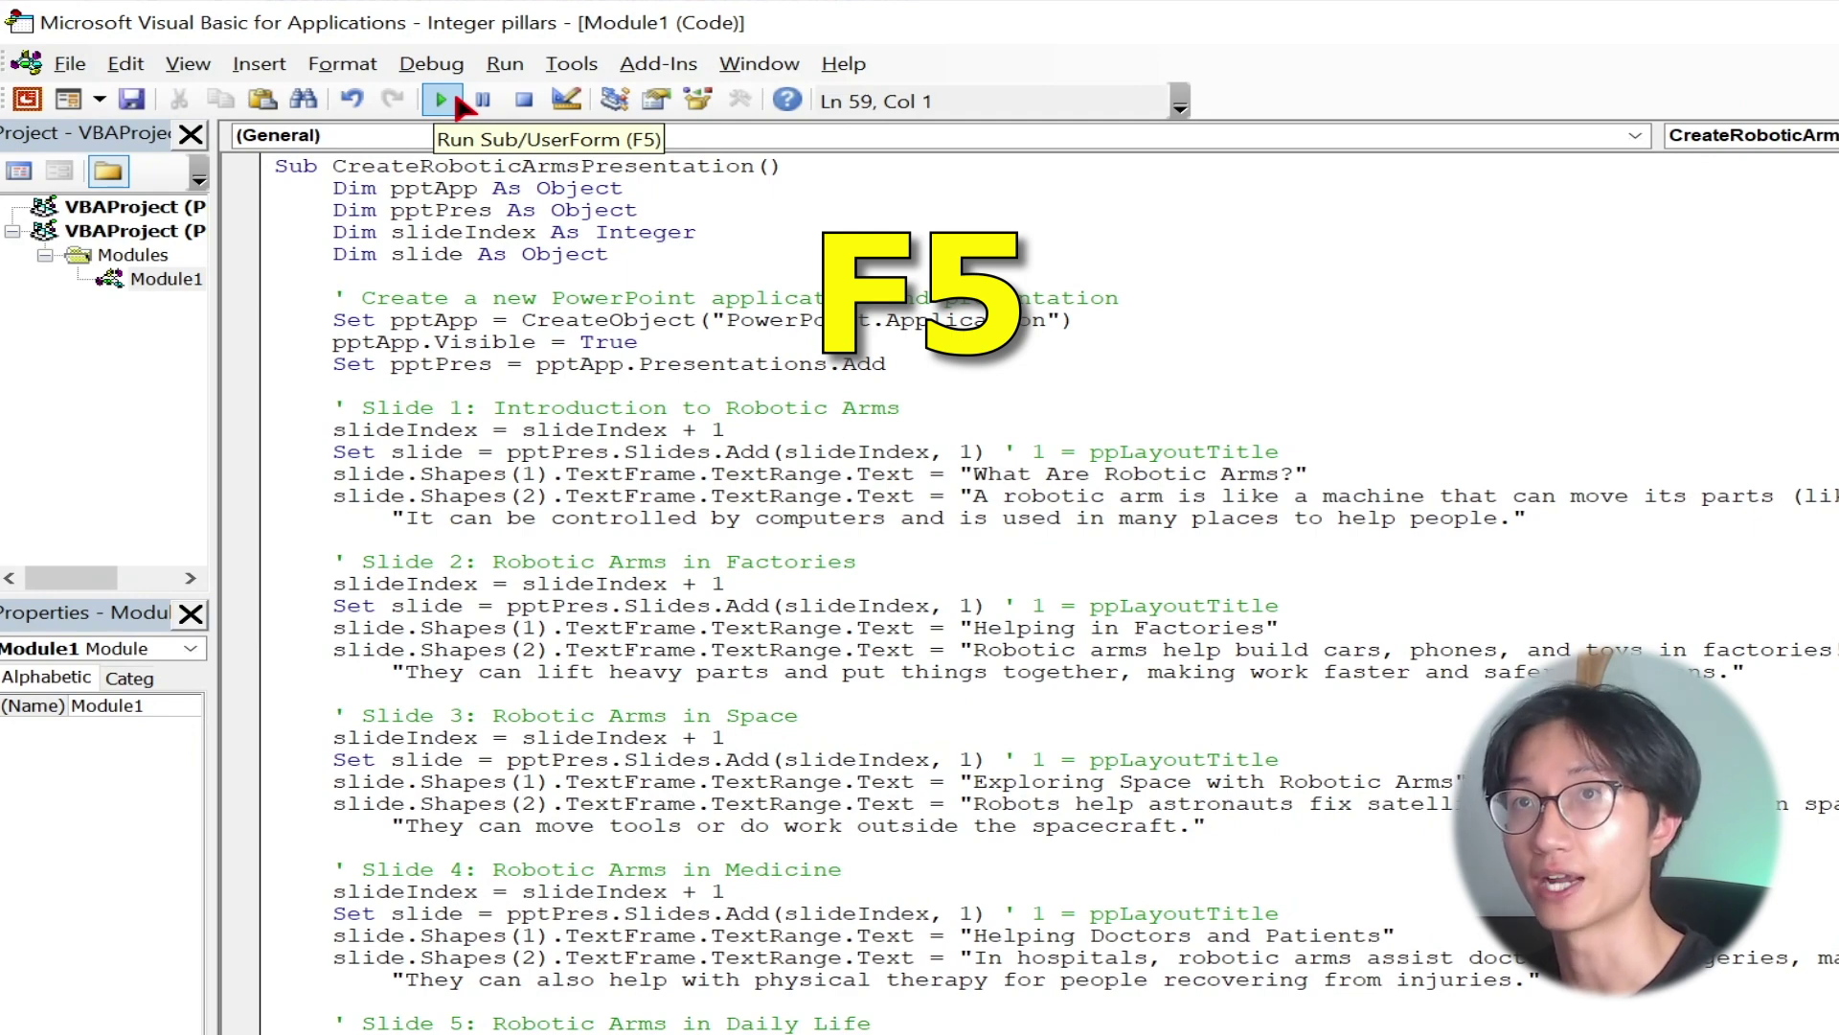
# - Run the macro, then check slides 2 (Helping in Factories), 4 (Helping Doctors and Patients) and 1
pyautogui.click(458, 102)
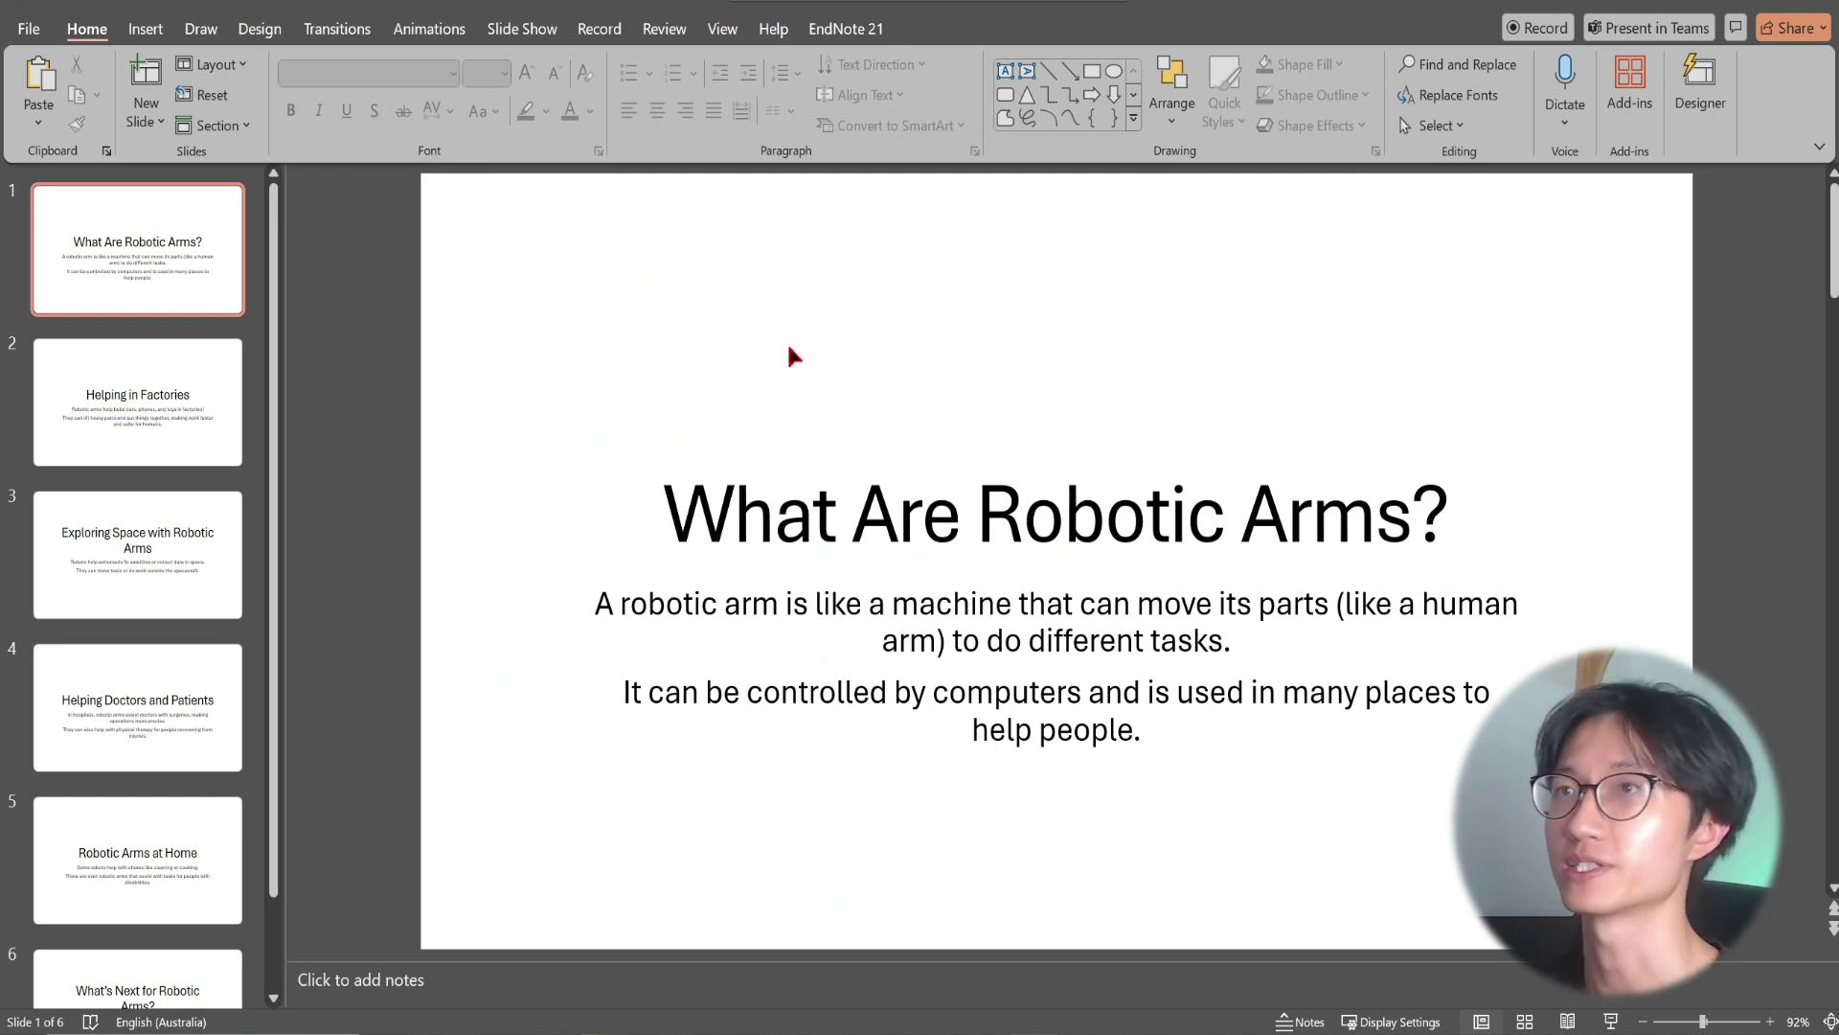
pyautogui.click(148, 399)
pyautogui.scroll(-1, 144, 645)
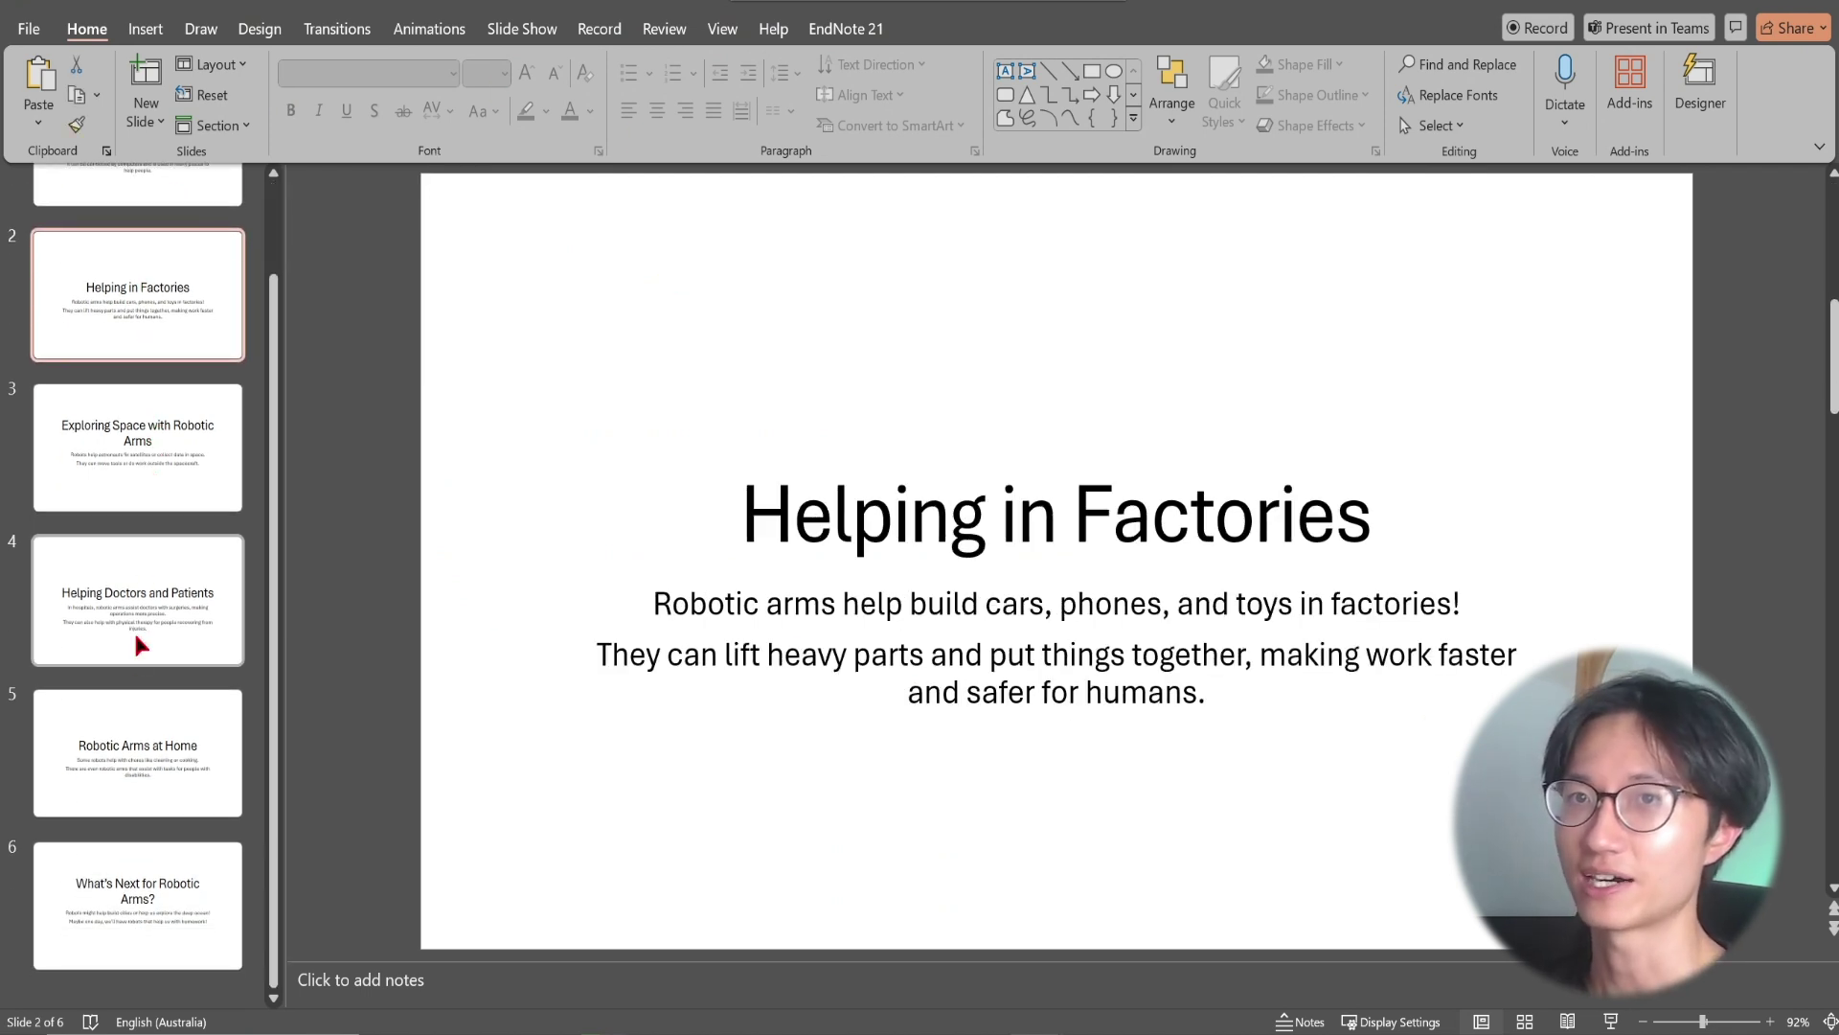
pyautogui.click(142, 650)
pyautogui.scroll(2, 132, 688)
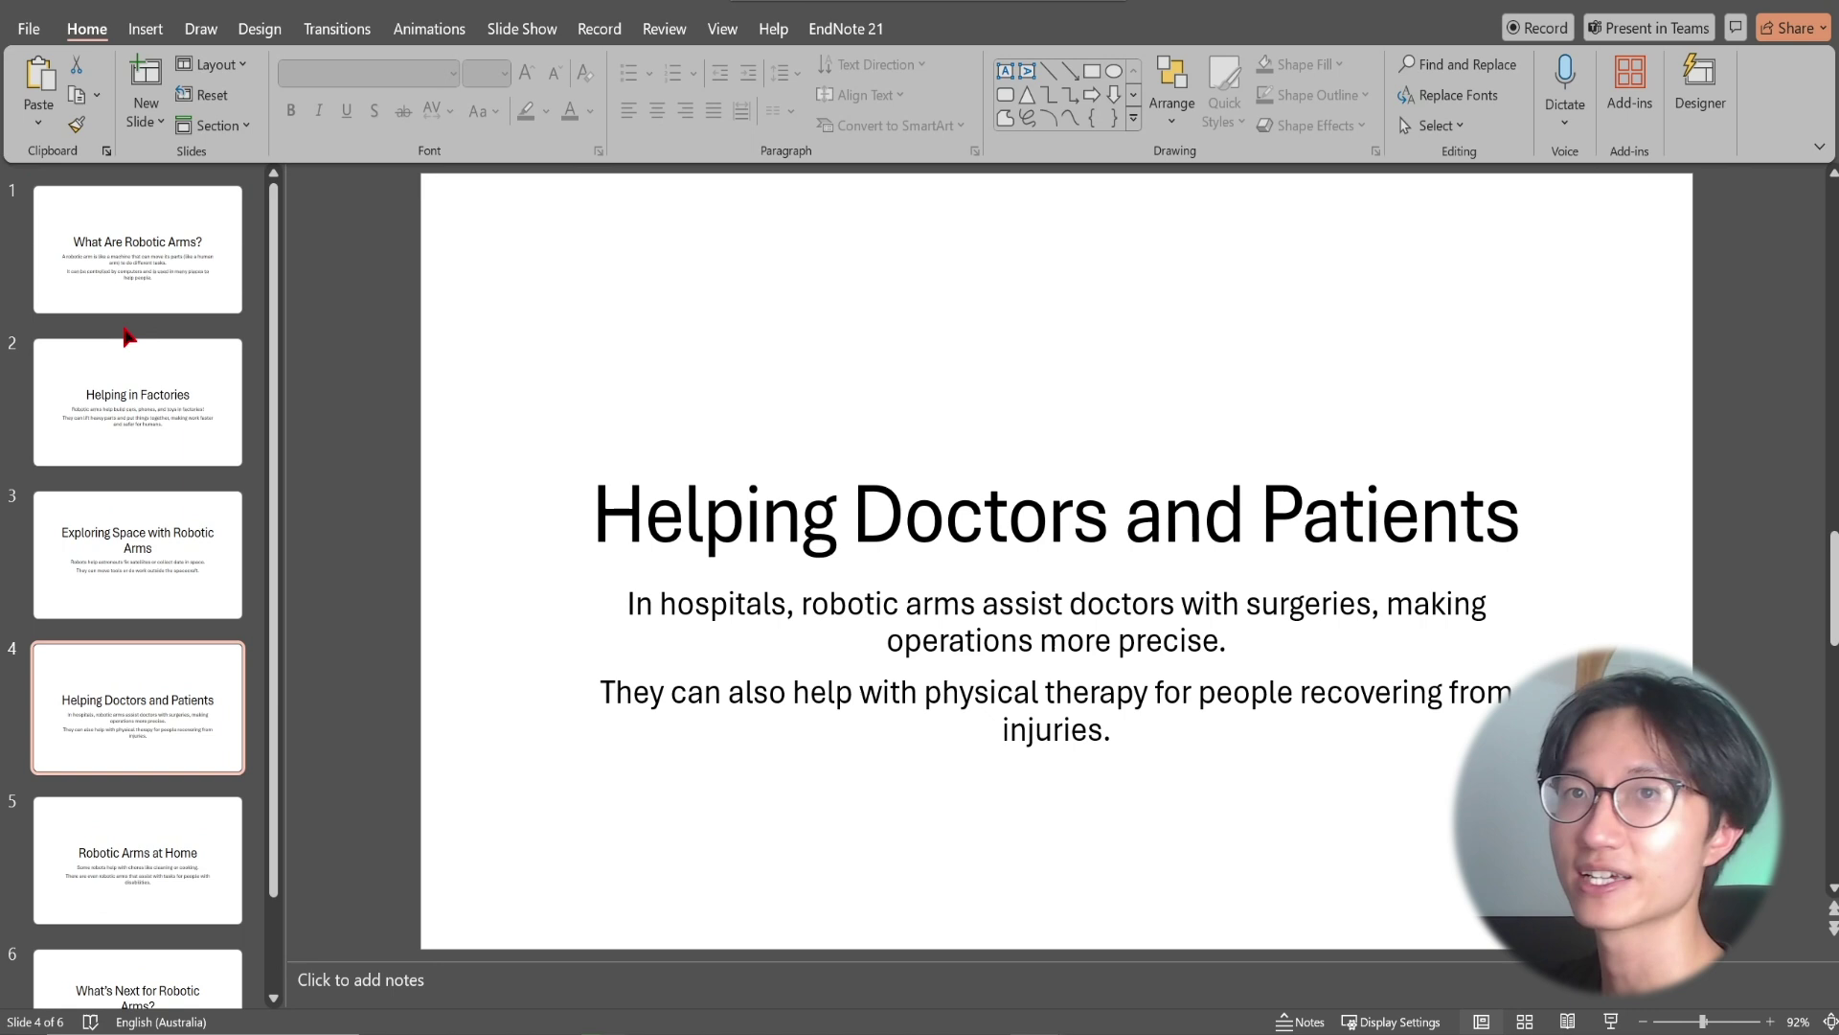
pyautogui.click(128, 293)
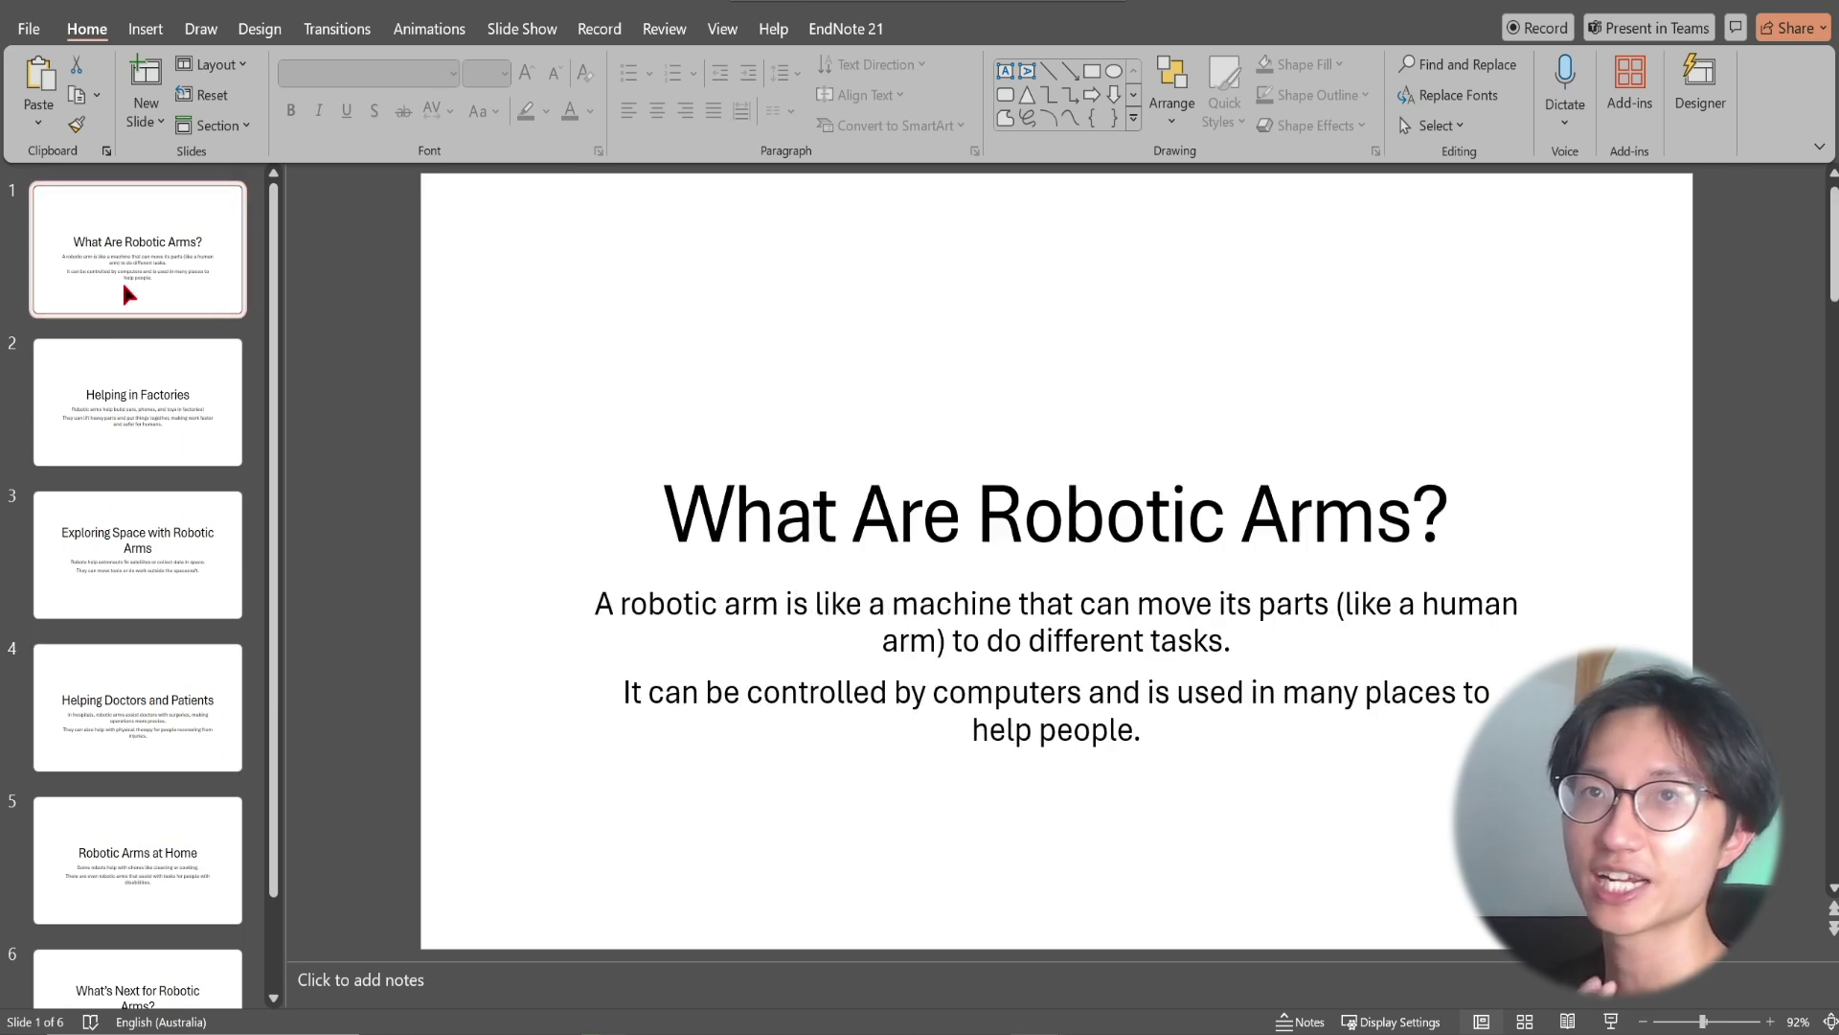
pyautogui.click(916, 406)
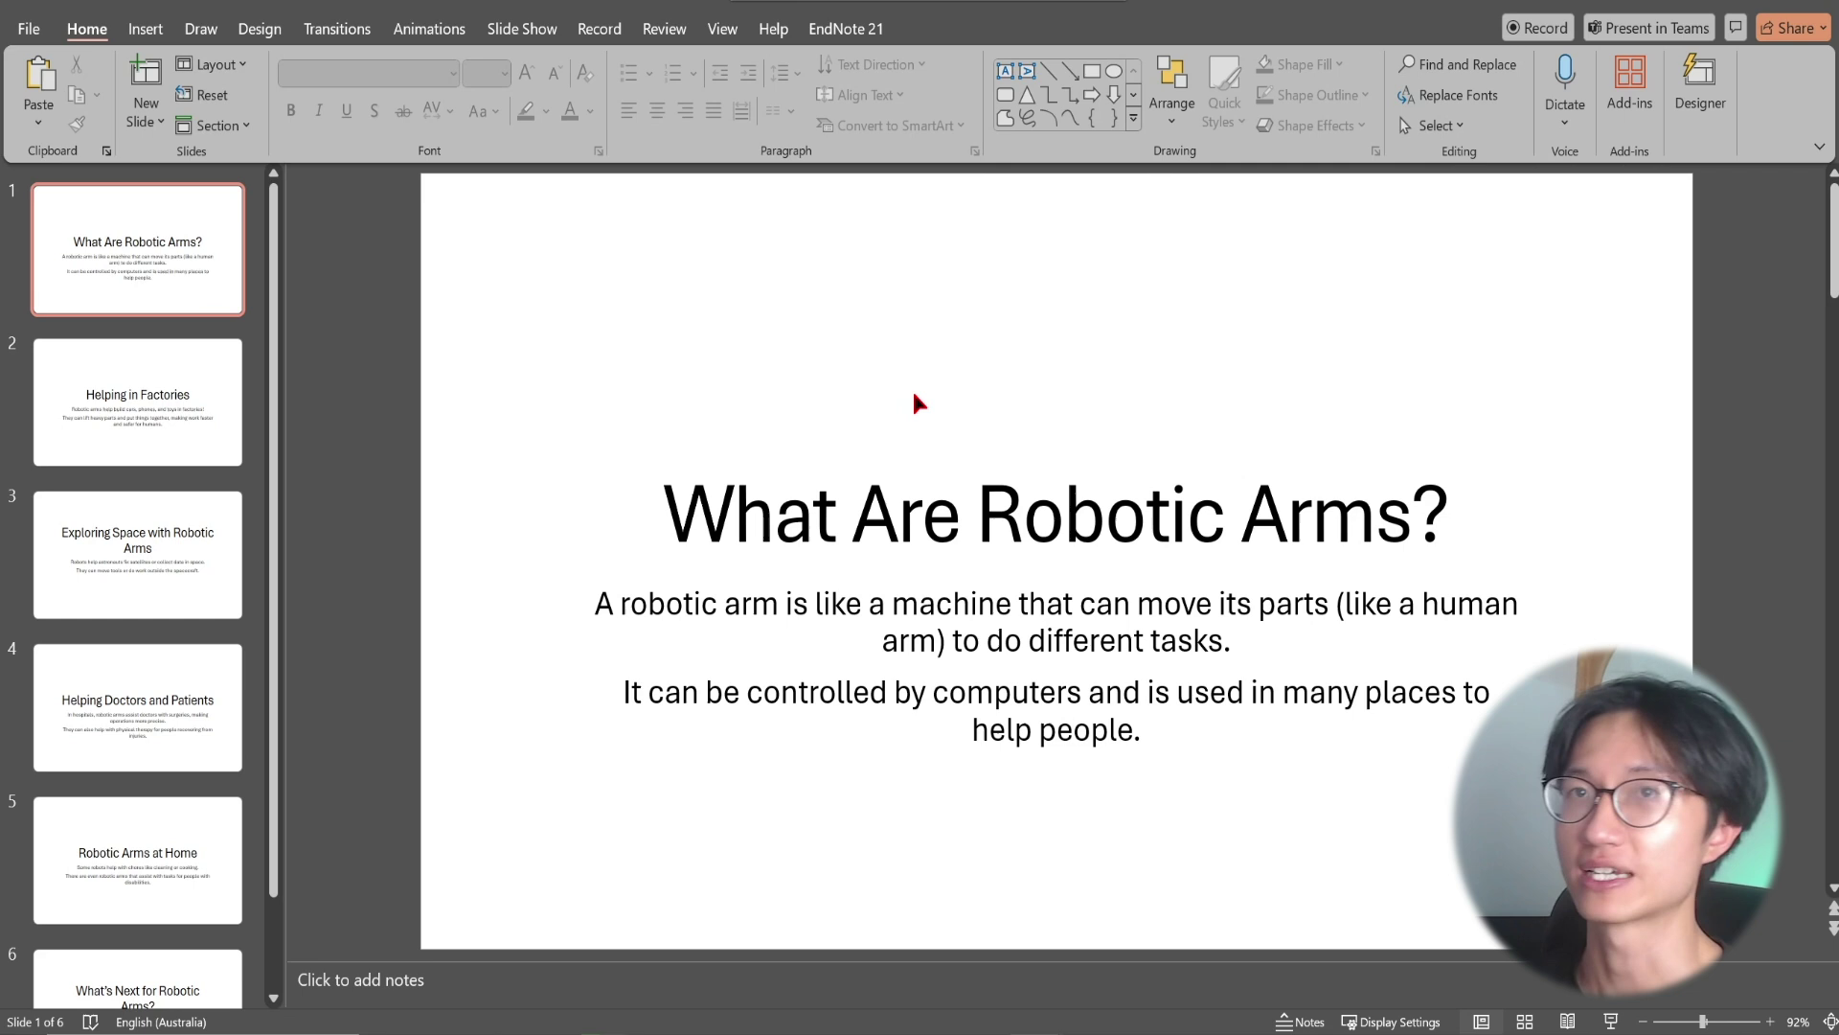
# - Apply the white robotic-arm photo Designer layout with orange underline to slide 1
pyautogui.click(194, 293)
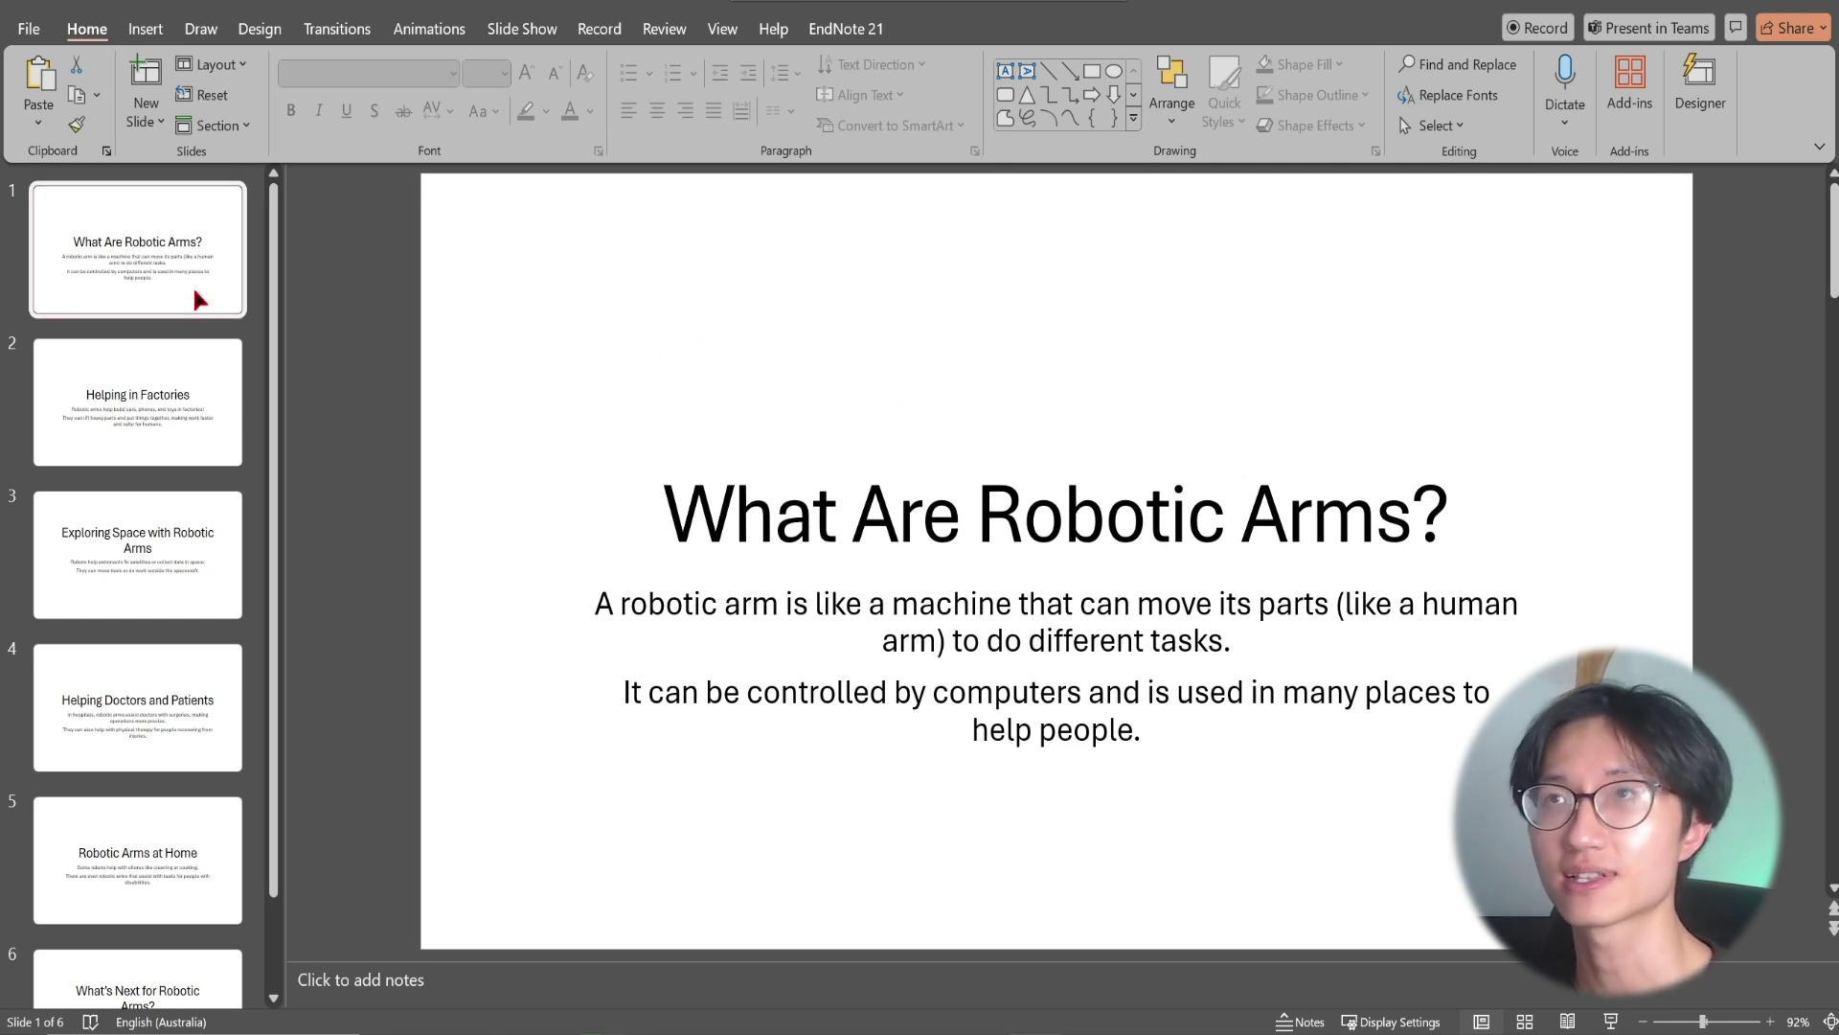
pyautogui.click(260, 29)
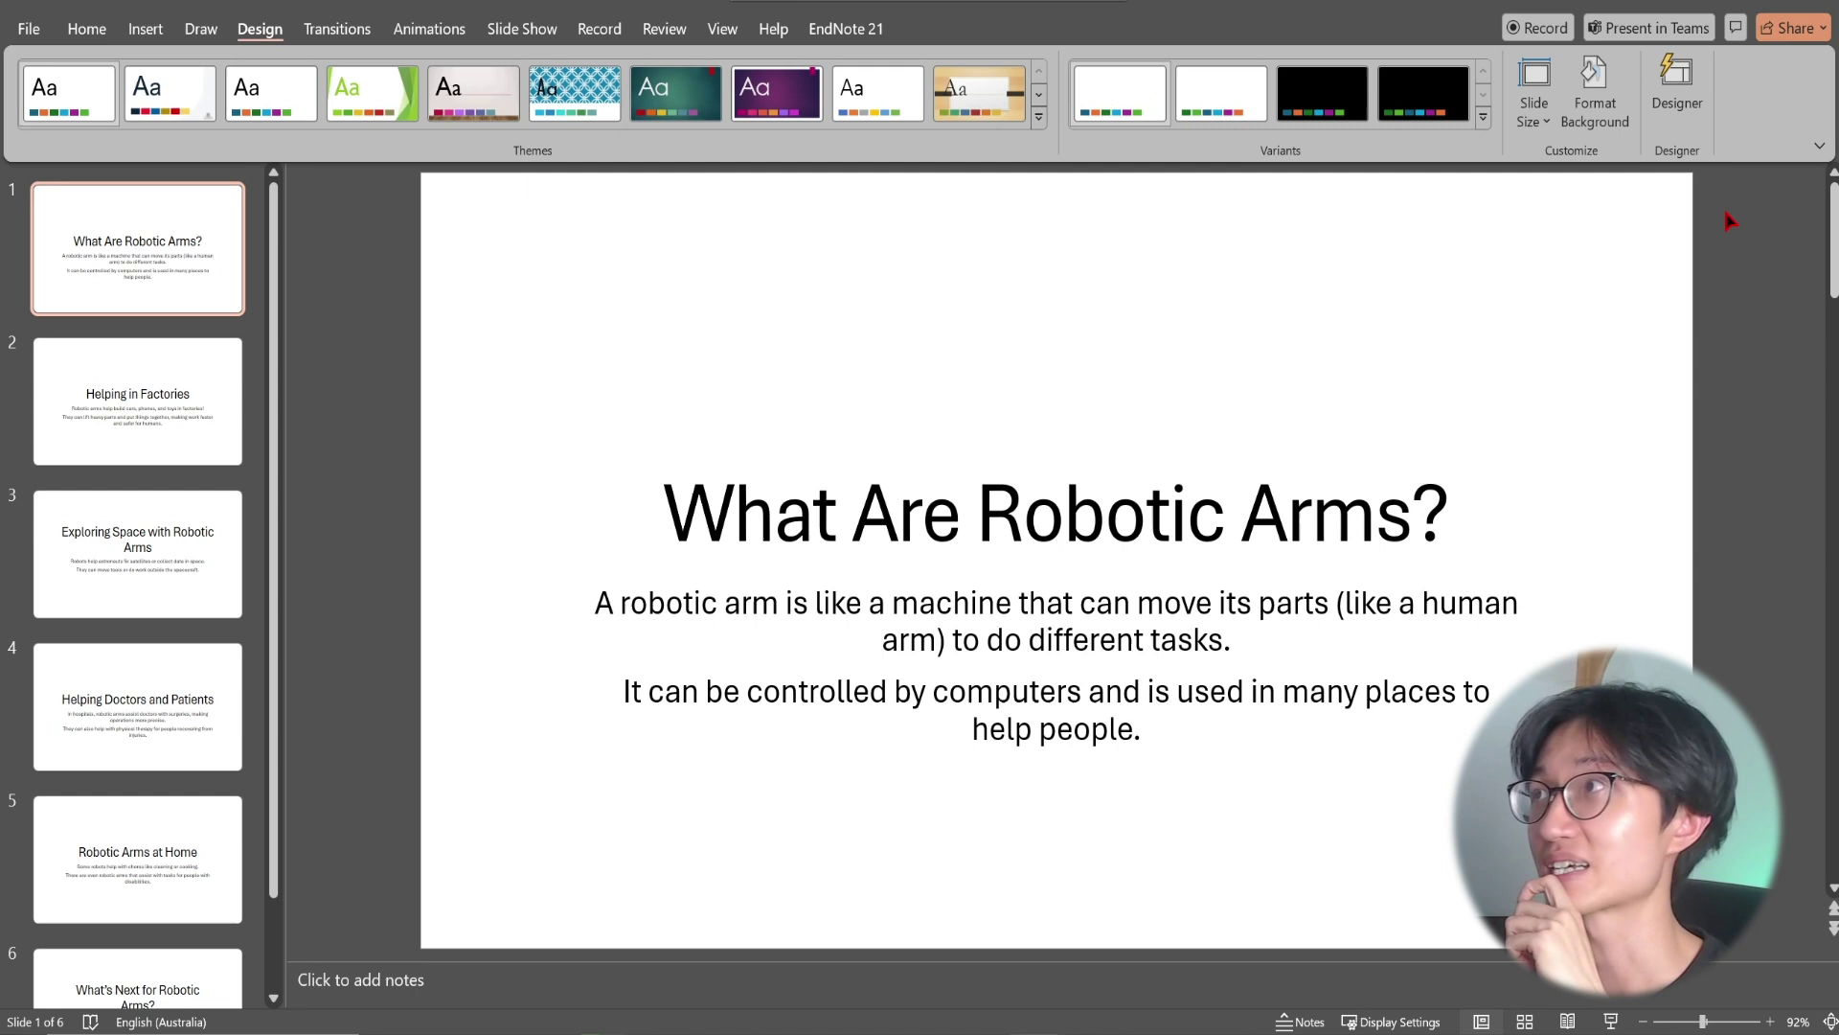
pyautogui.click(1678, 113)
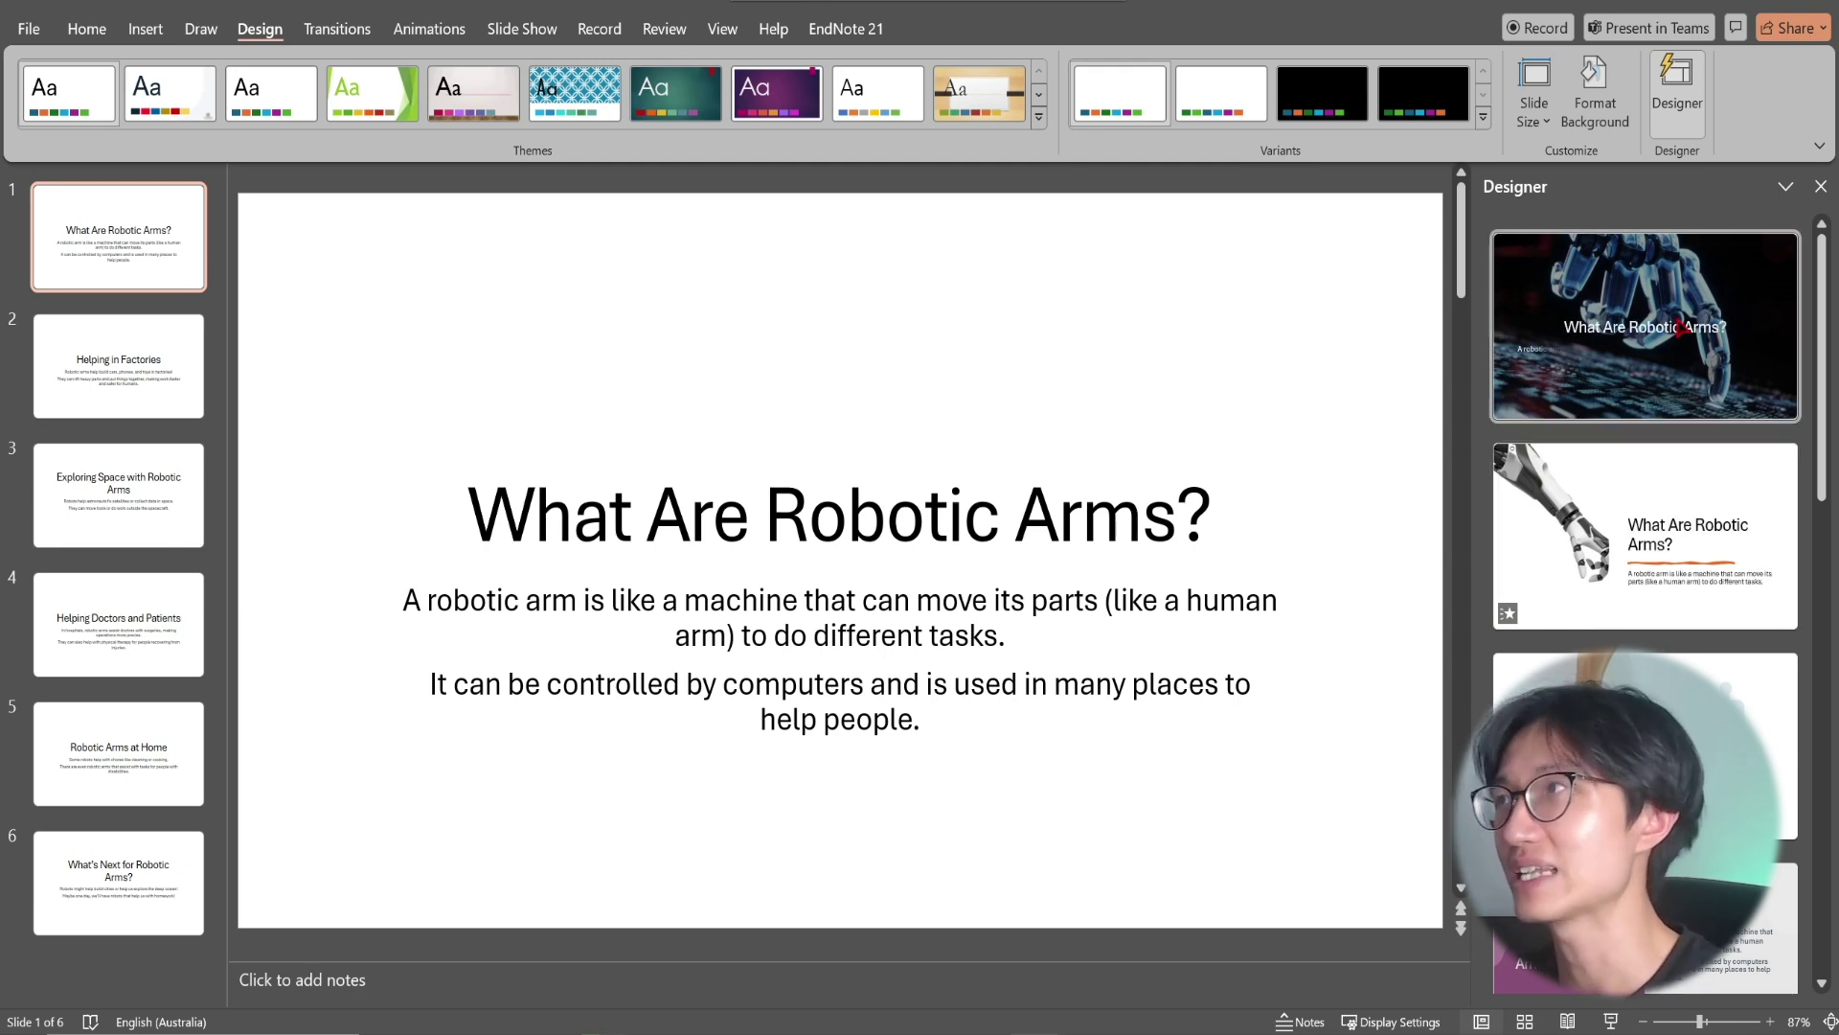
pyautogui.scroll(-8, 1647, 536)
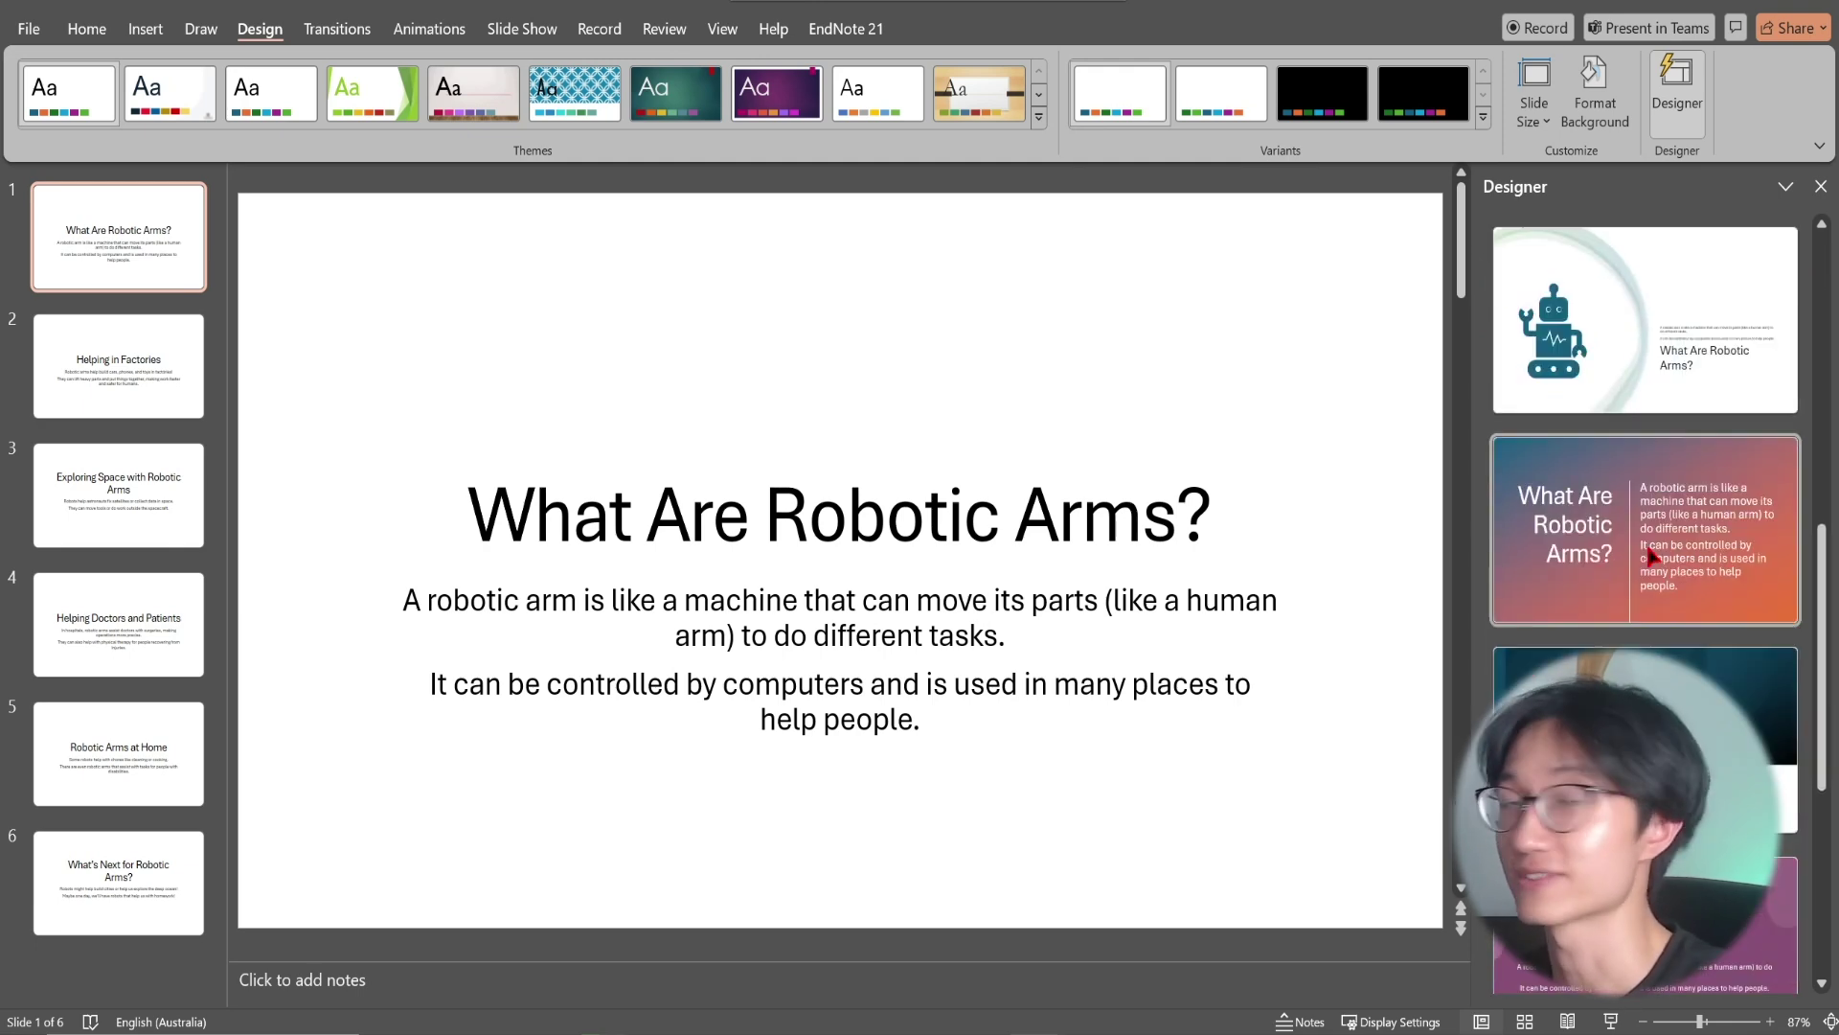
pyautogui.scroll(6, 1638, 518)
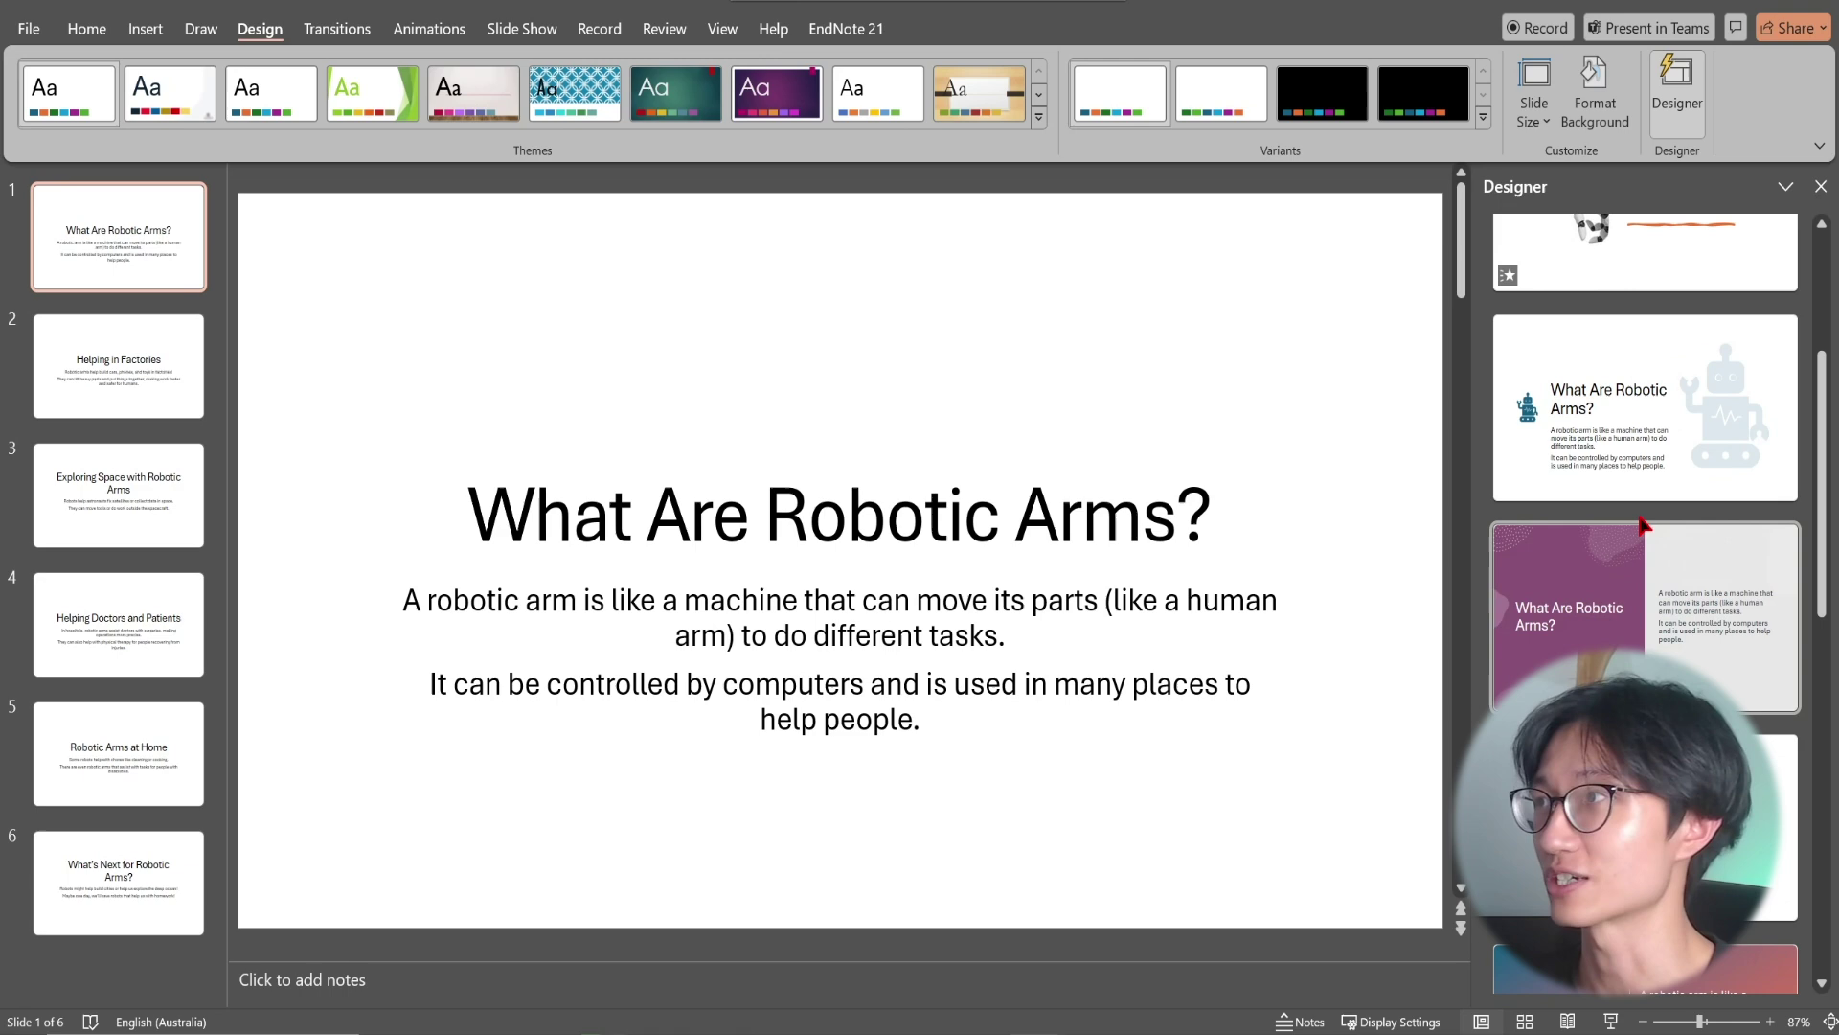
pyautogui.scroll(-10, 1641, 523)
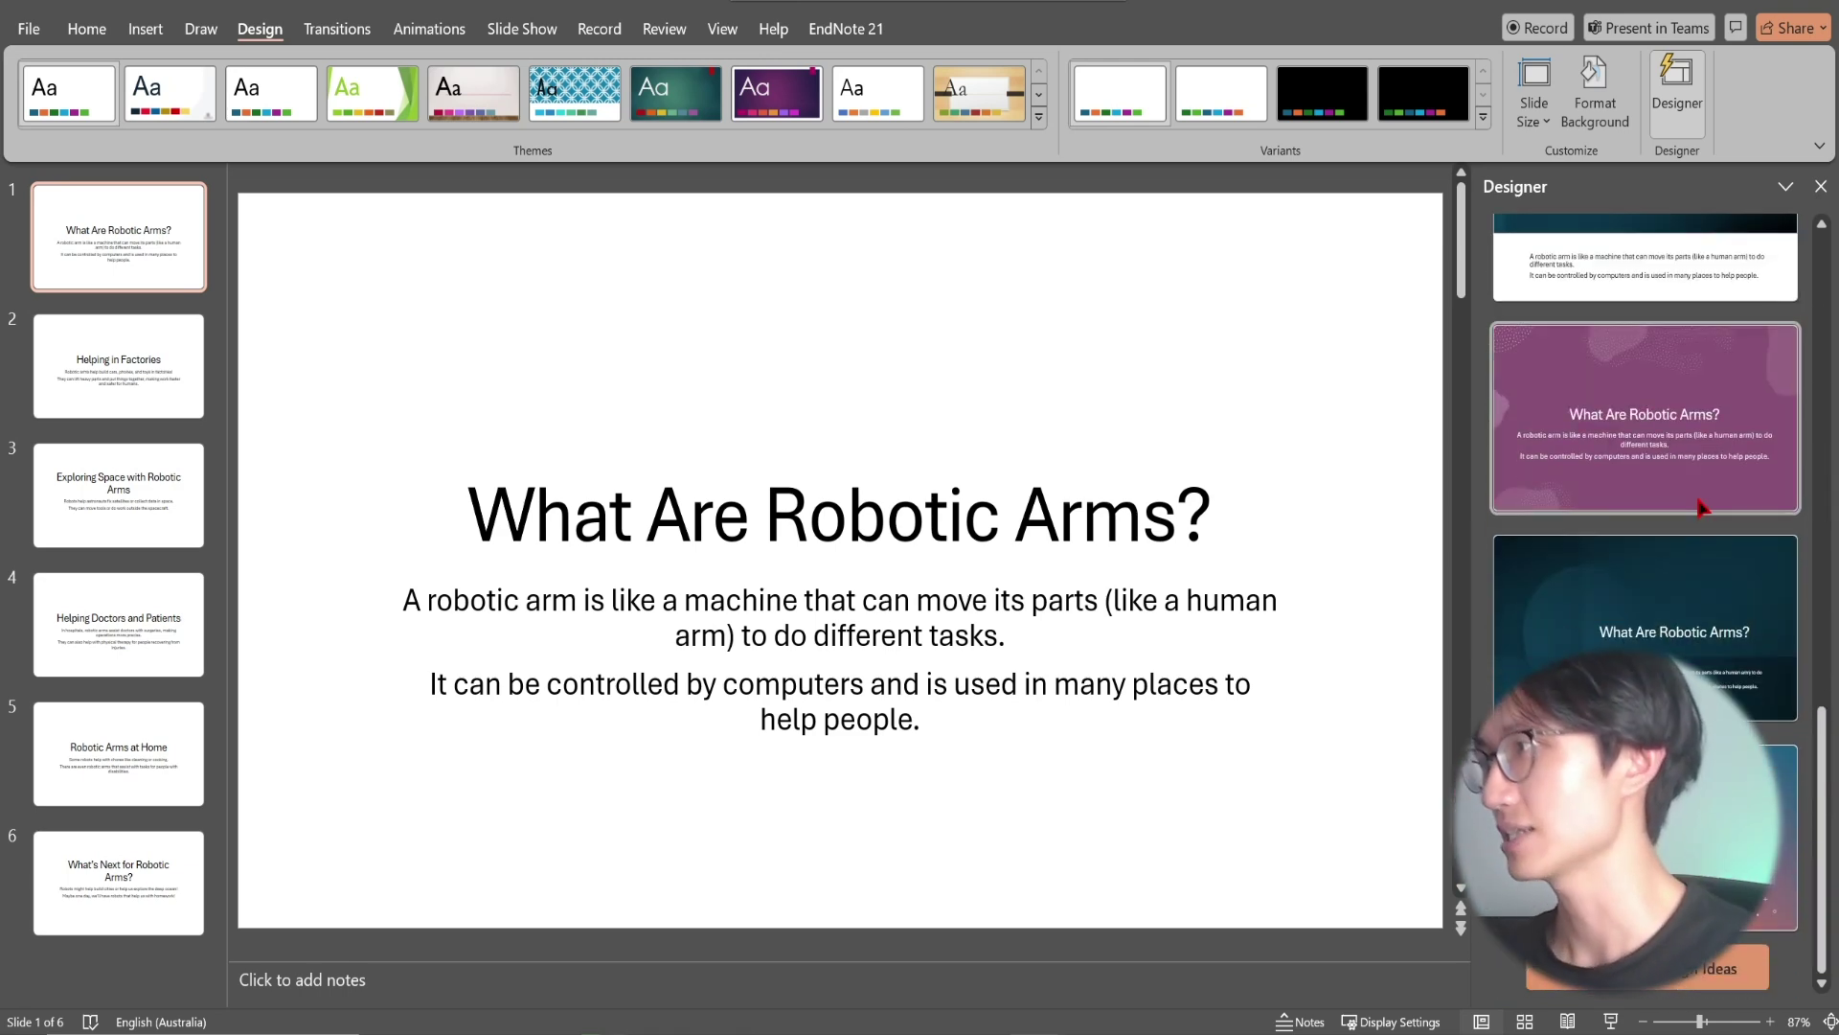
pyautogui.scroll(10, 1701, 508)
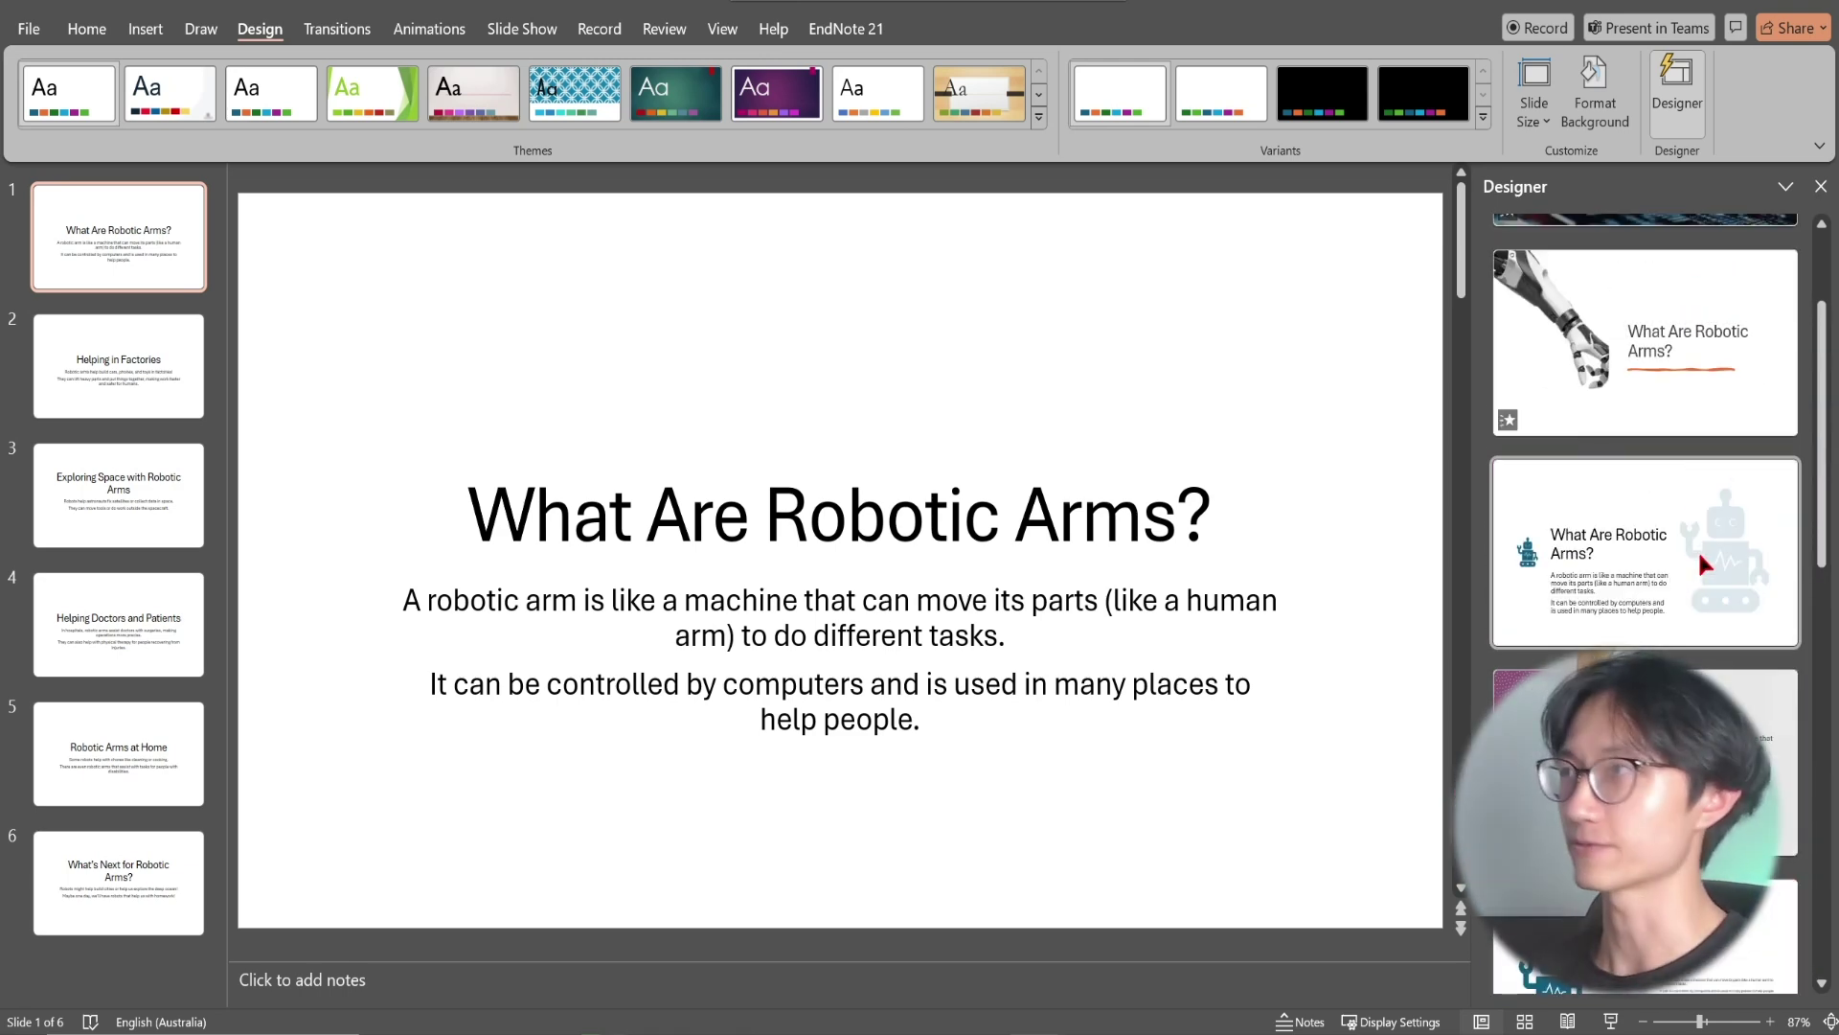
pyautogui.scroll(2, 1686, 546)
pyautogui.click(1625, 544)
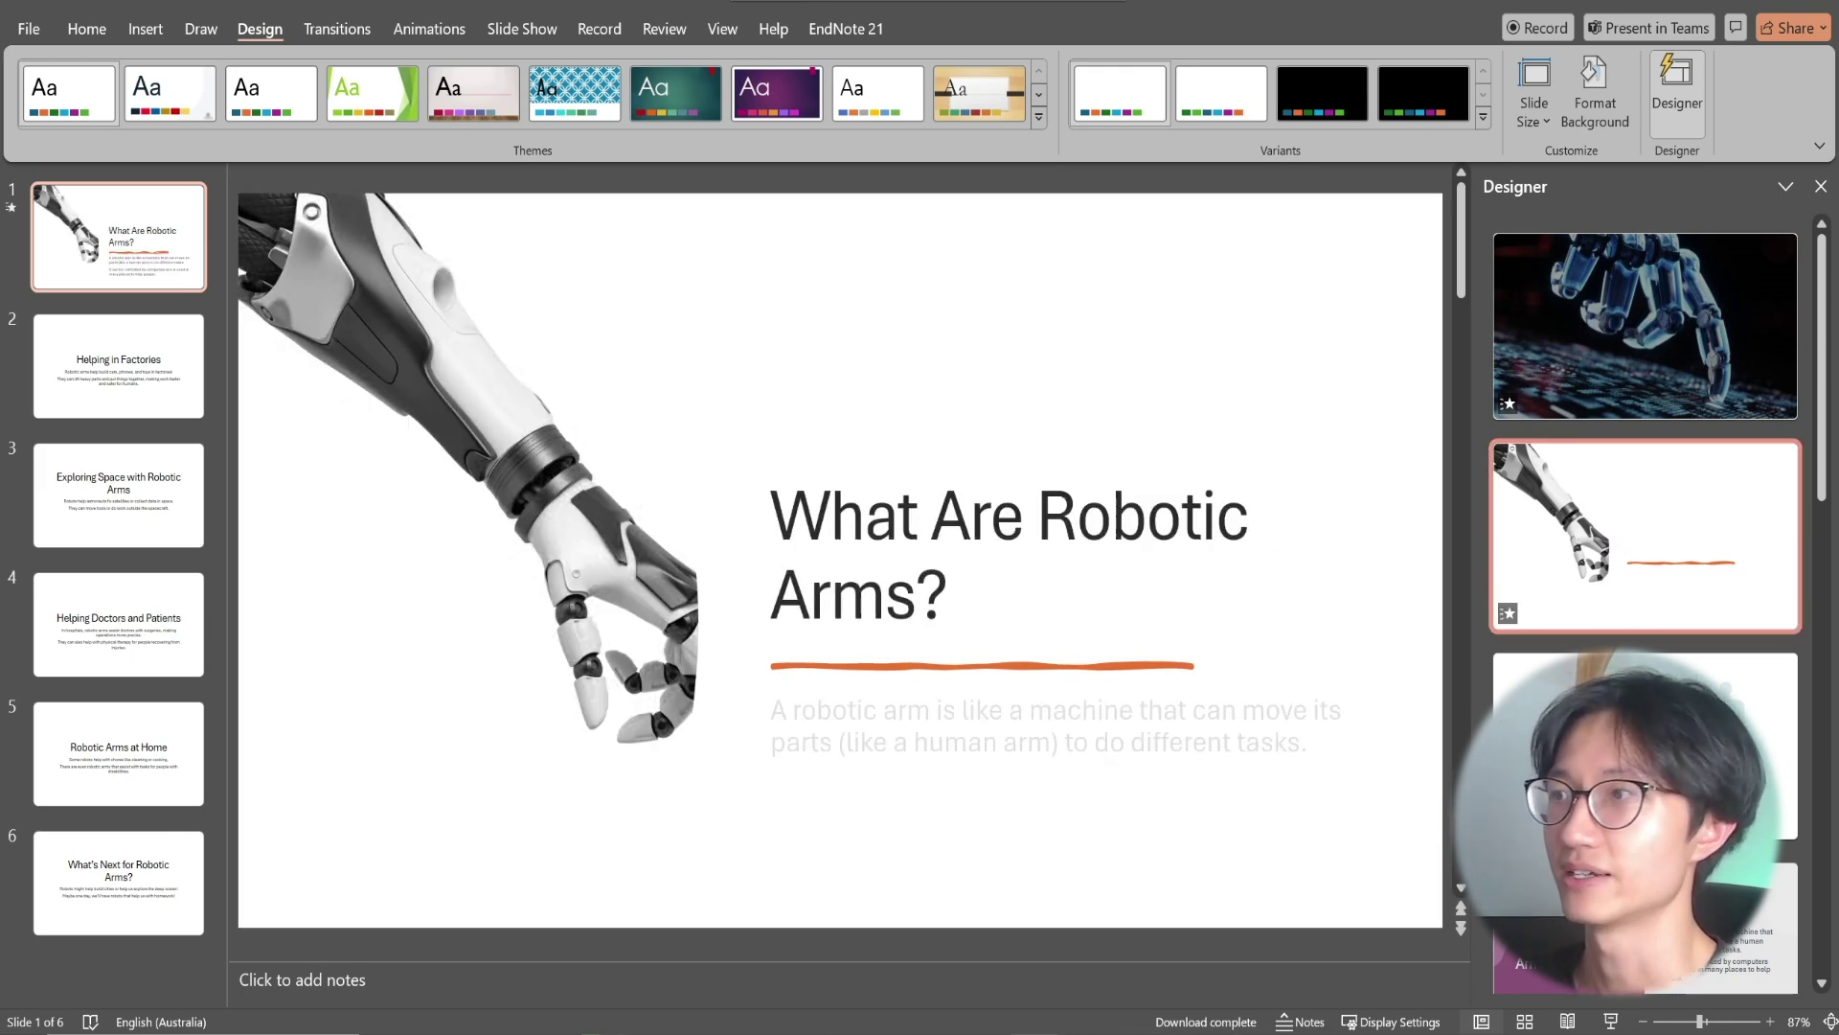
# - Apply Designer ideas: factory photo to slide 2, stethoscope to slide 4, then designs for slides 5 and 6
pyautogui.press('Down')
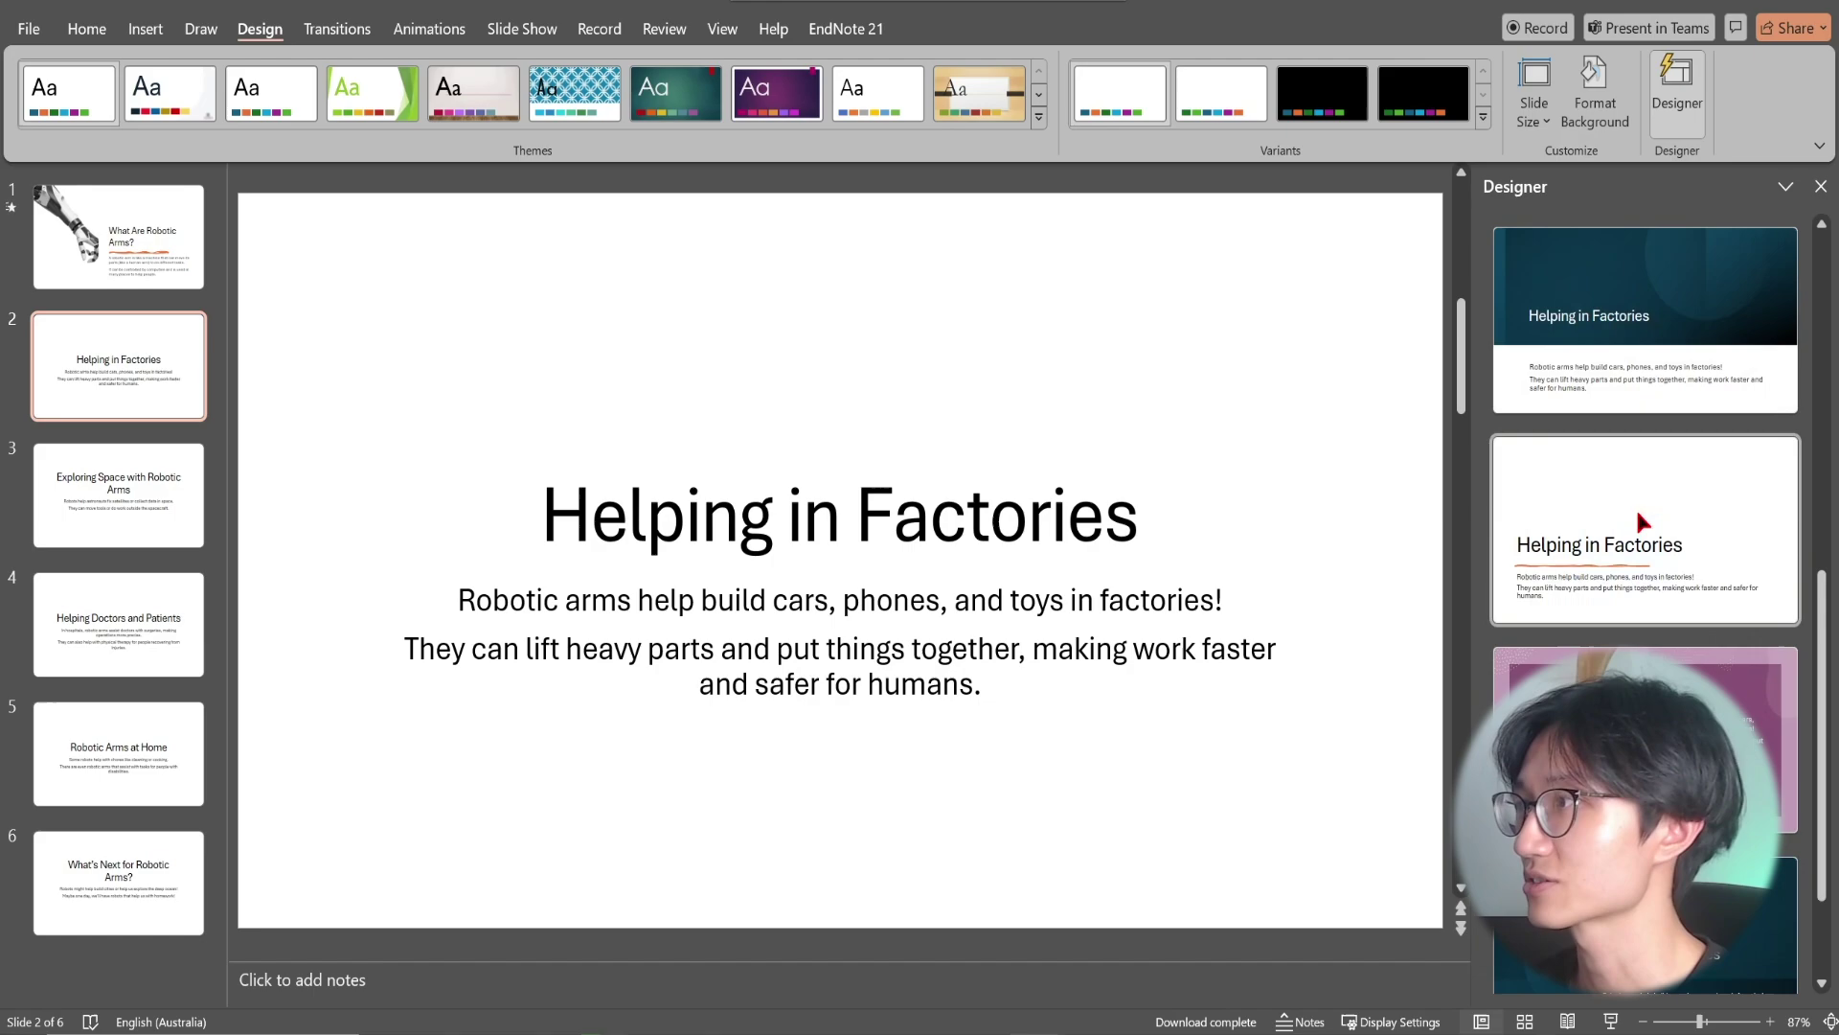
pyautogui.click(1638, 522)
pyautogui.press('Down')
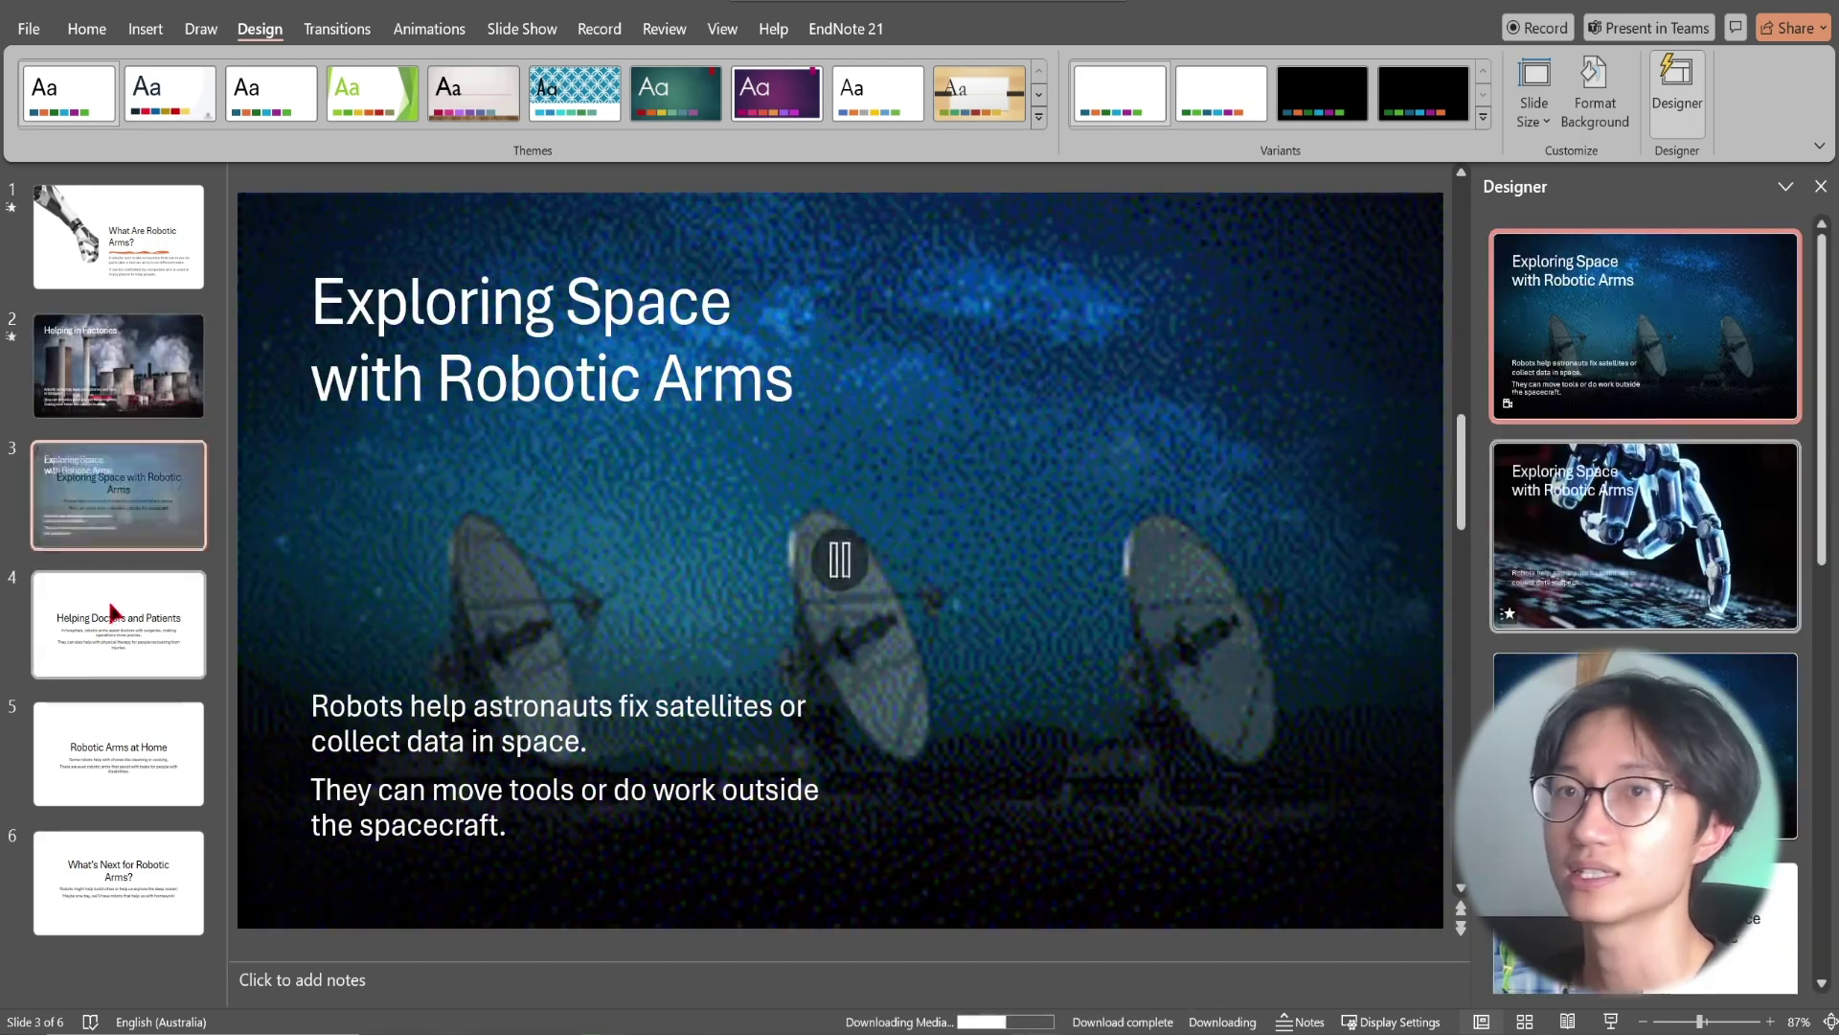
pyautogui.click(112, 611)
pyautogui.click(1562, 574)
pyautogui.press('pagedown')
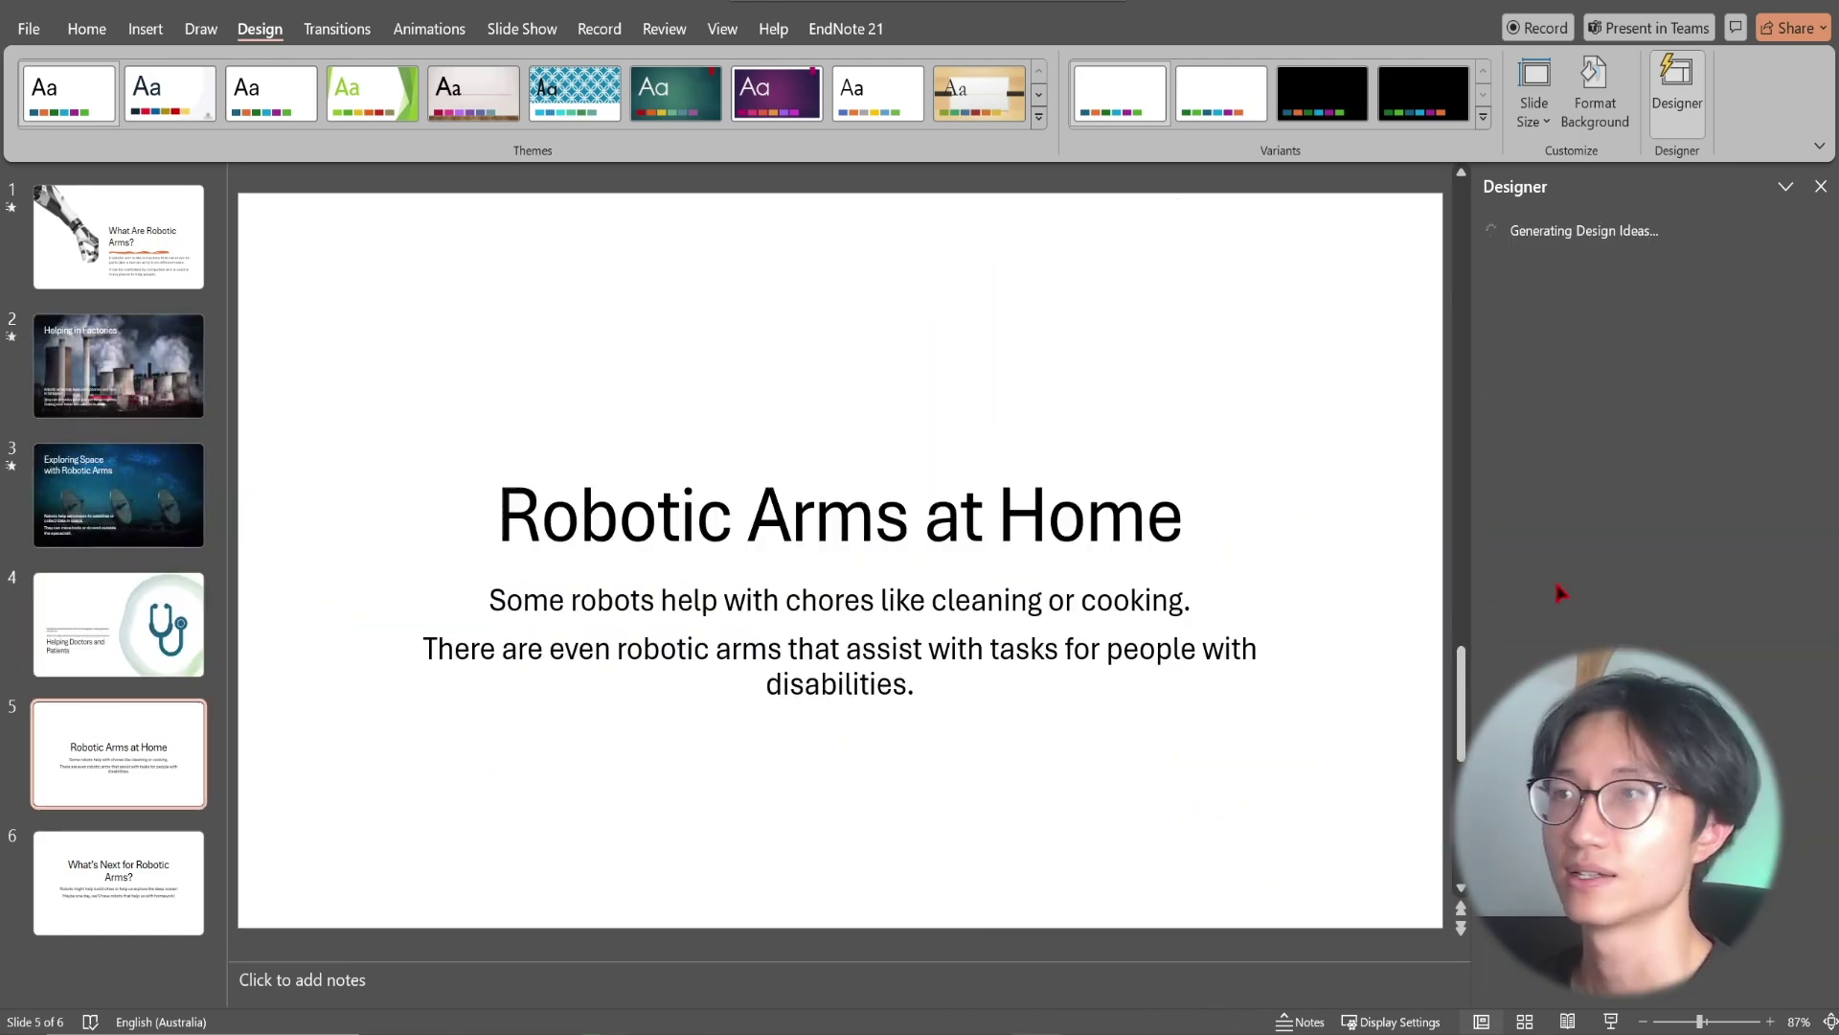
pyautogui.click(1562, 592)
pyautogui.press('pagedown')
pyautogui.click(1562, 592)
pyautogui.press('pageup')
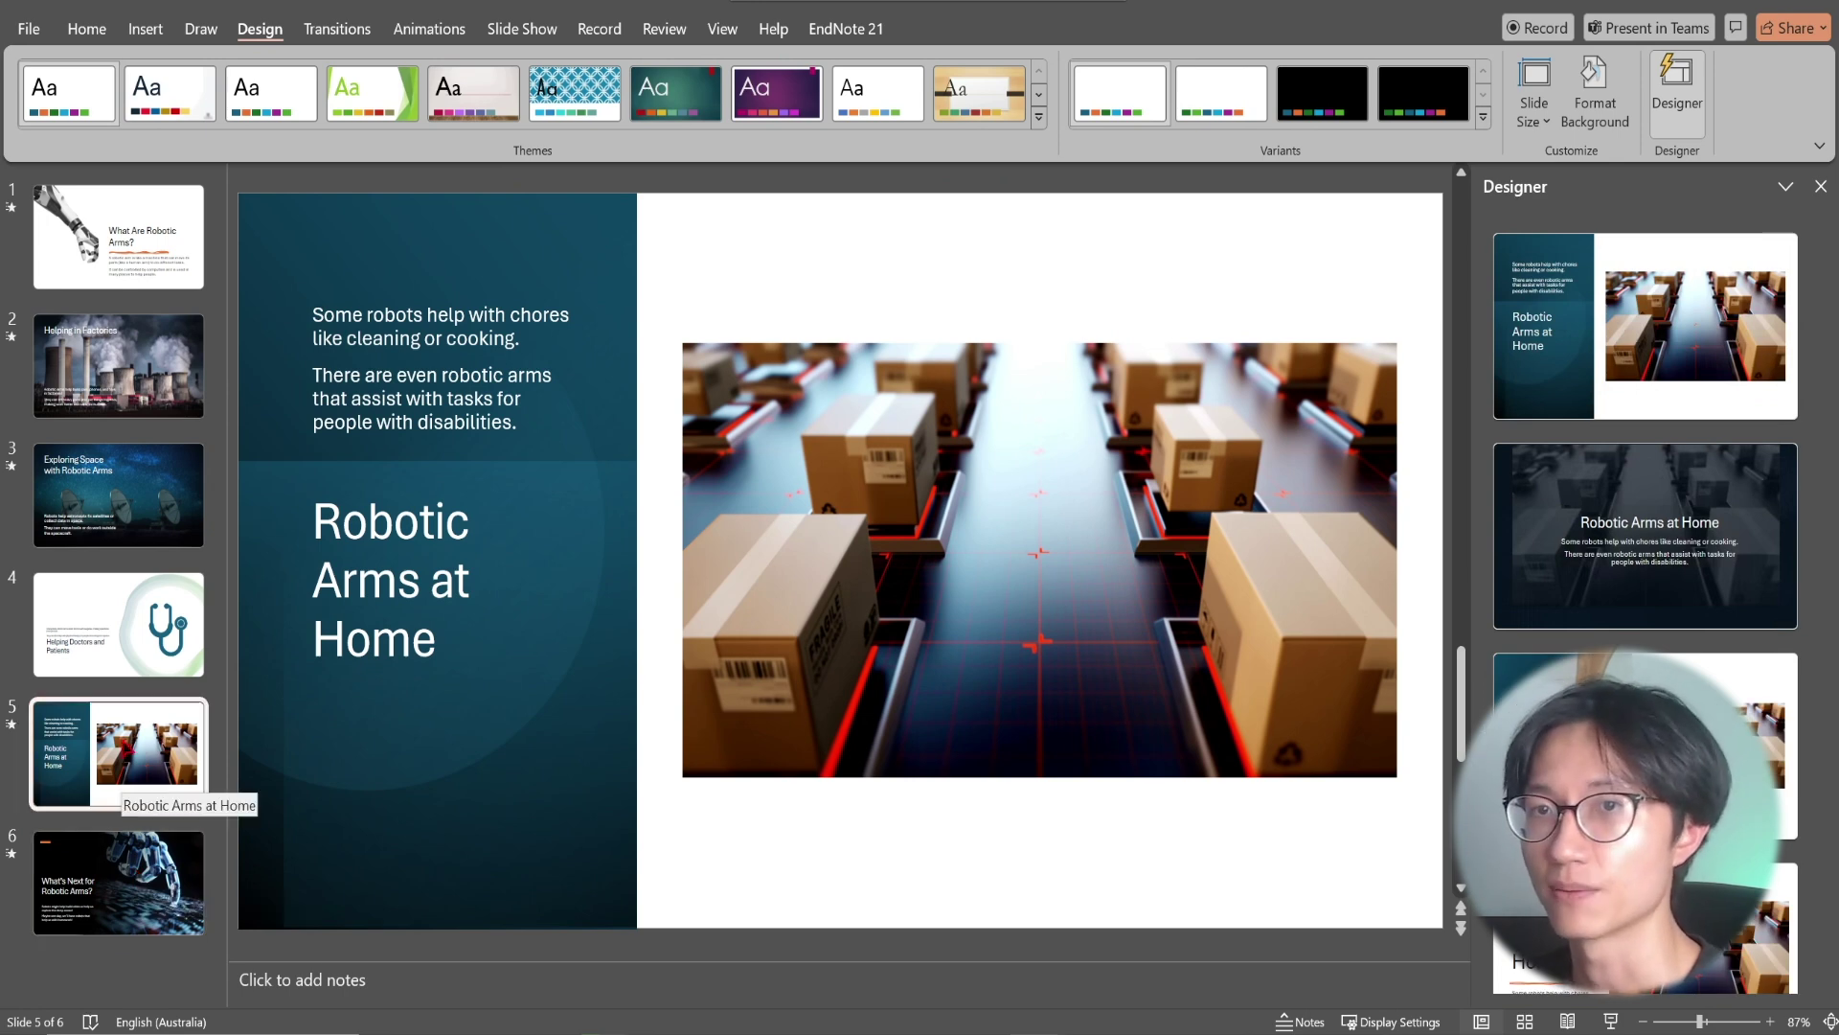
# - Give slide 6 the white-fade robot-hand layout with dark text, then return to slide 1
pyautogui.click(119, 881)
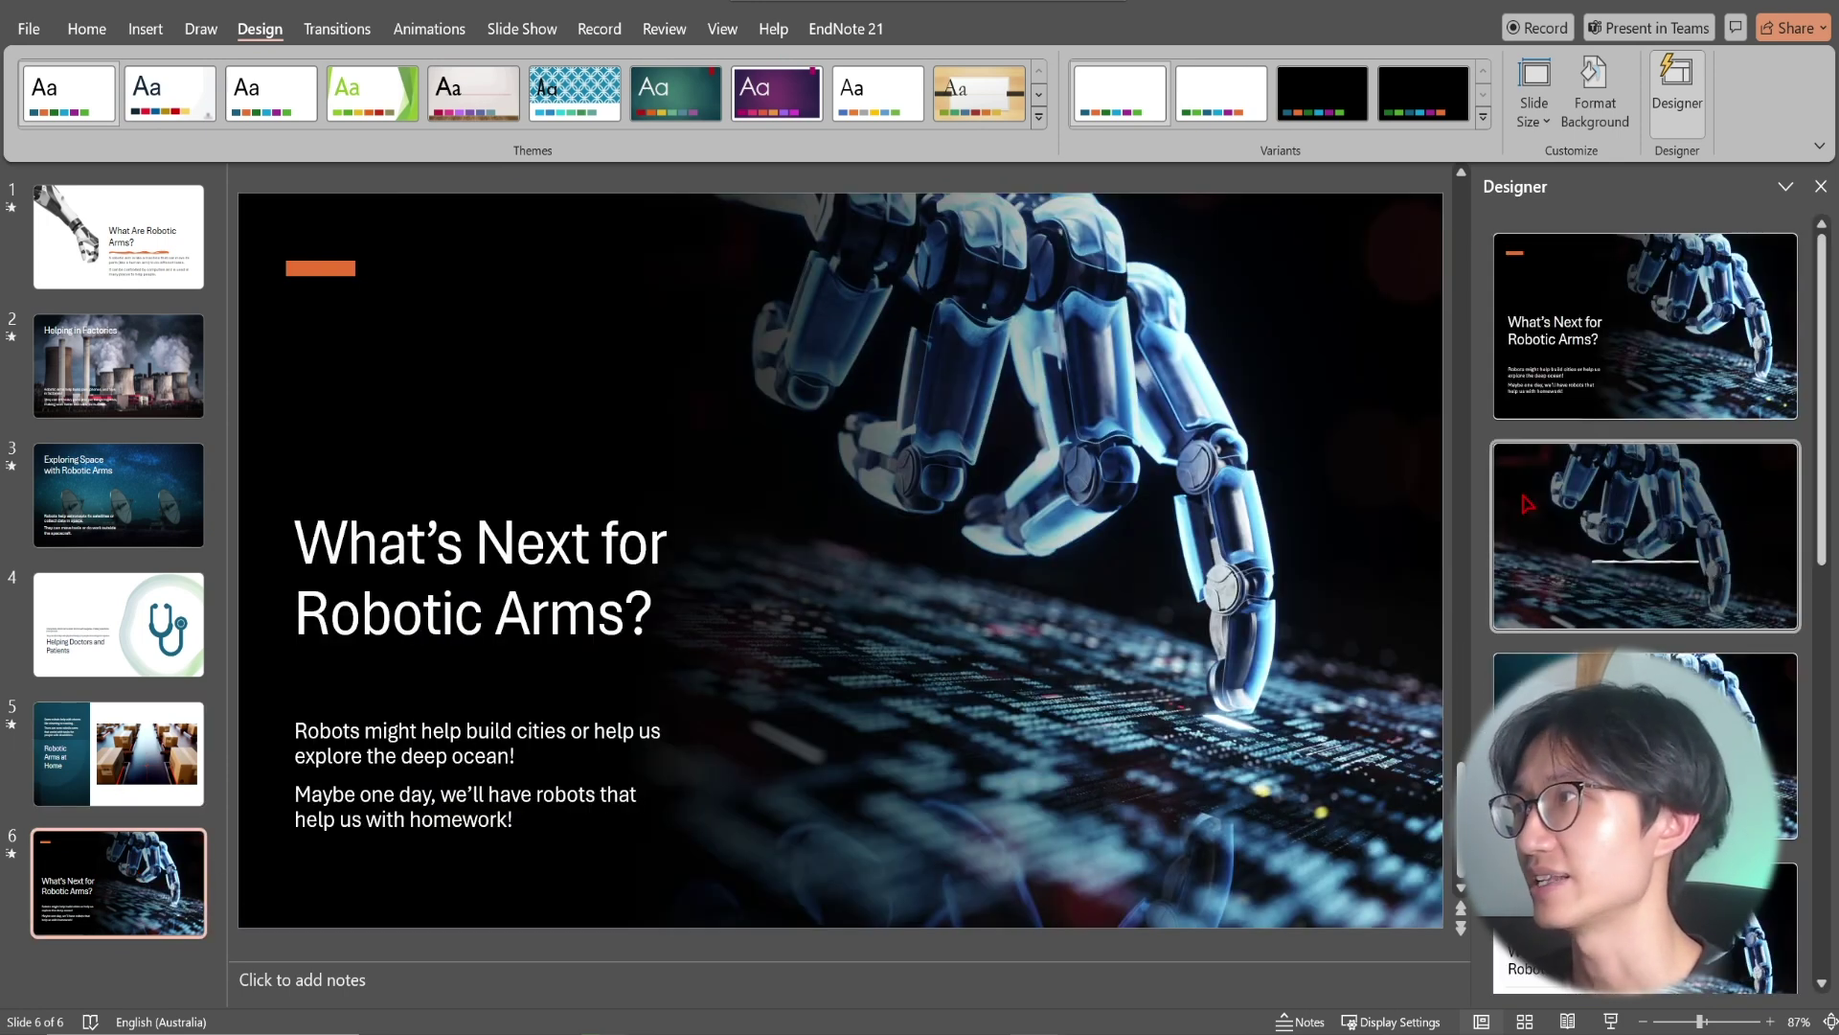
pyautogui.scroll(-1, 1712, 543)
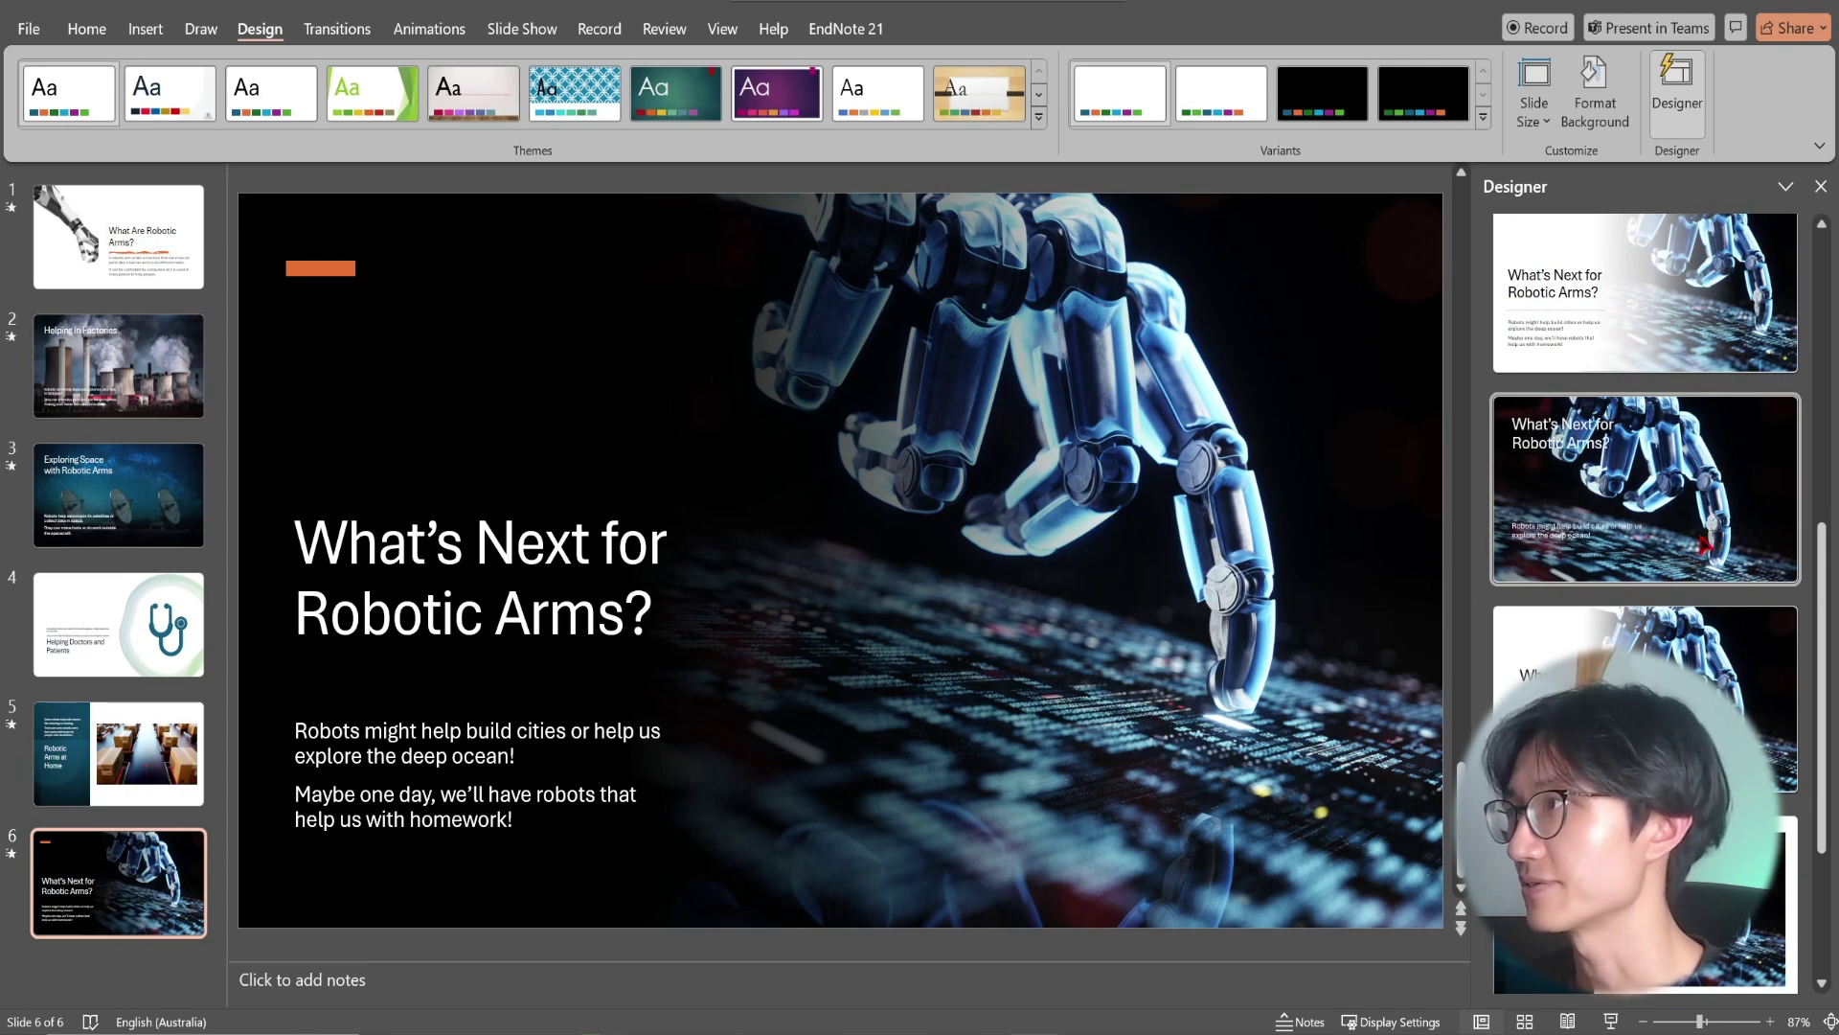
pyautogui.click(1687, 661)
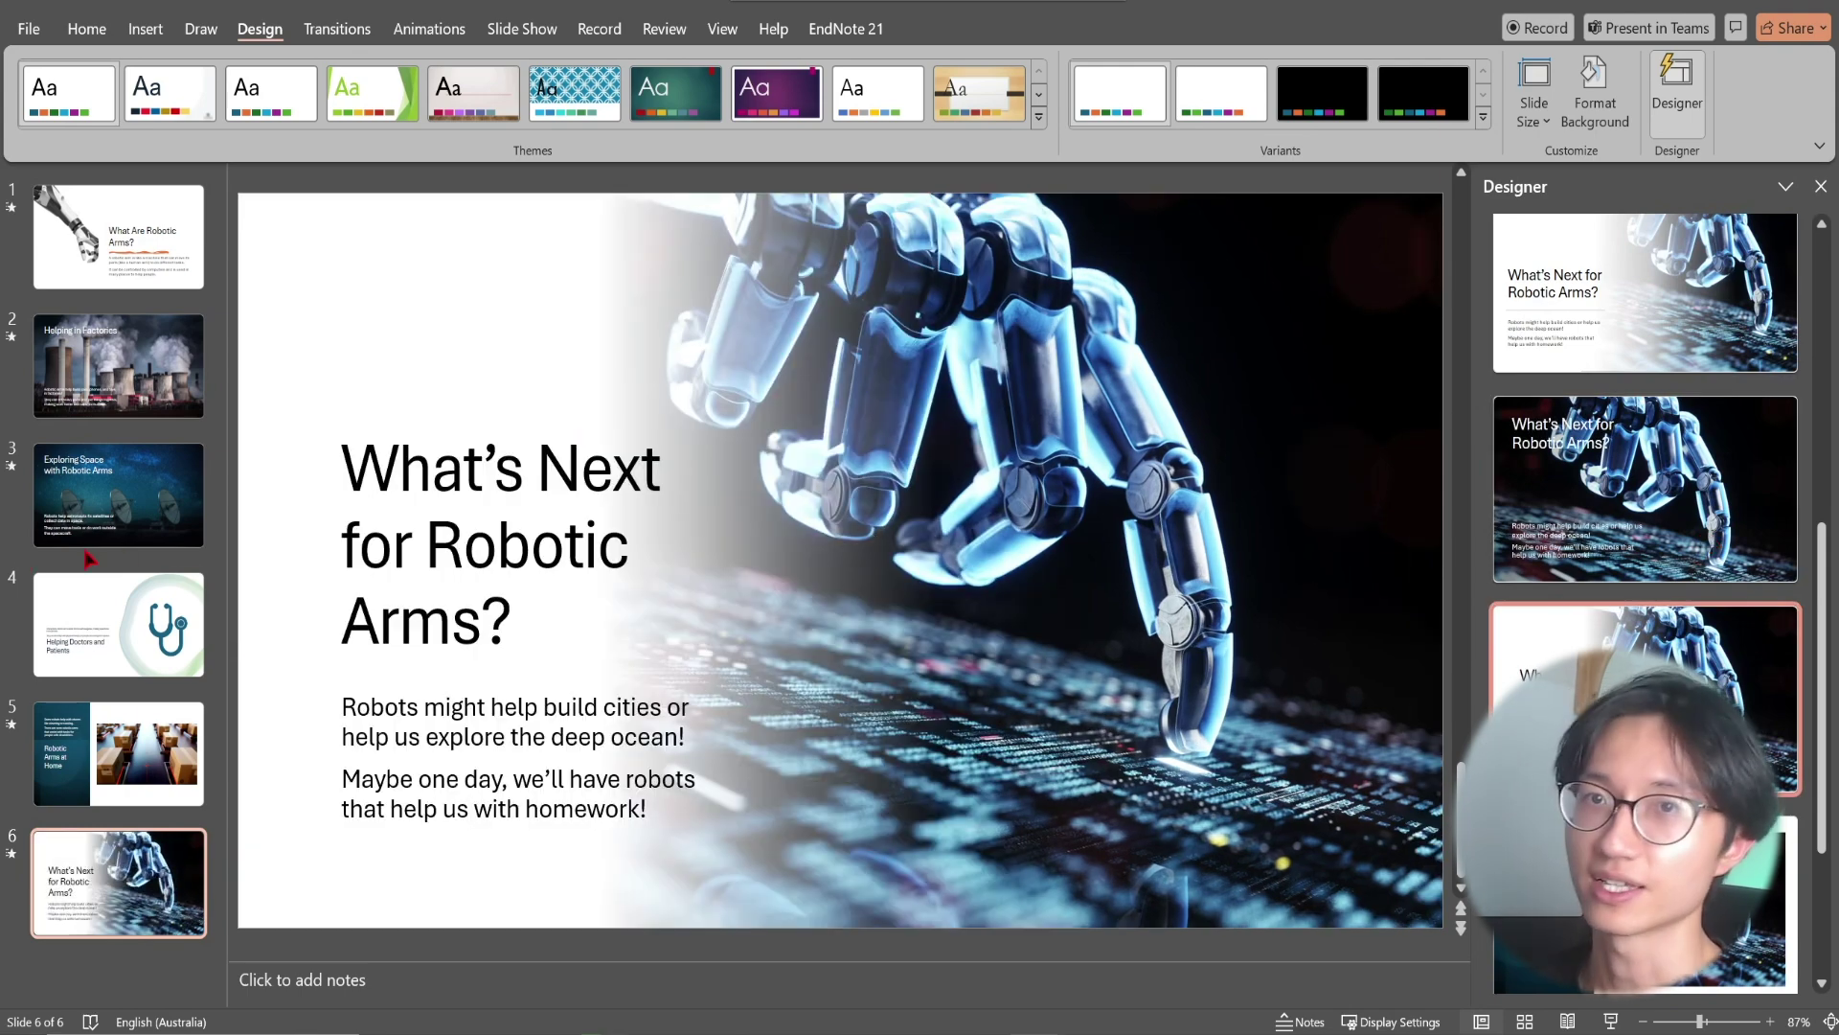
pyautogui.click(127, 266)
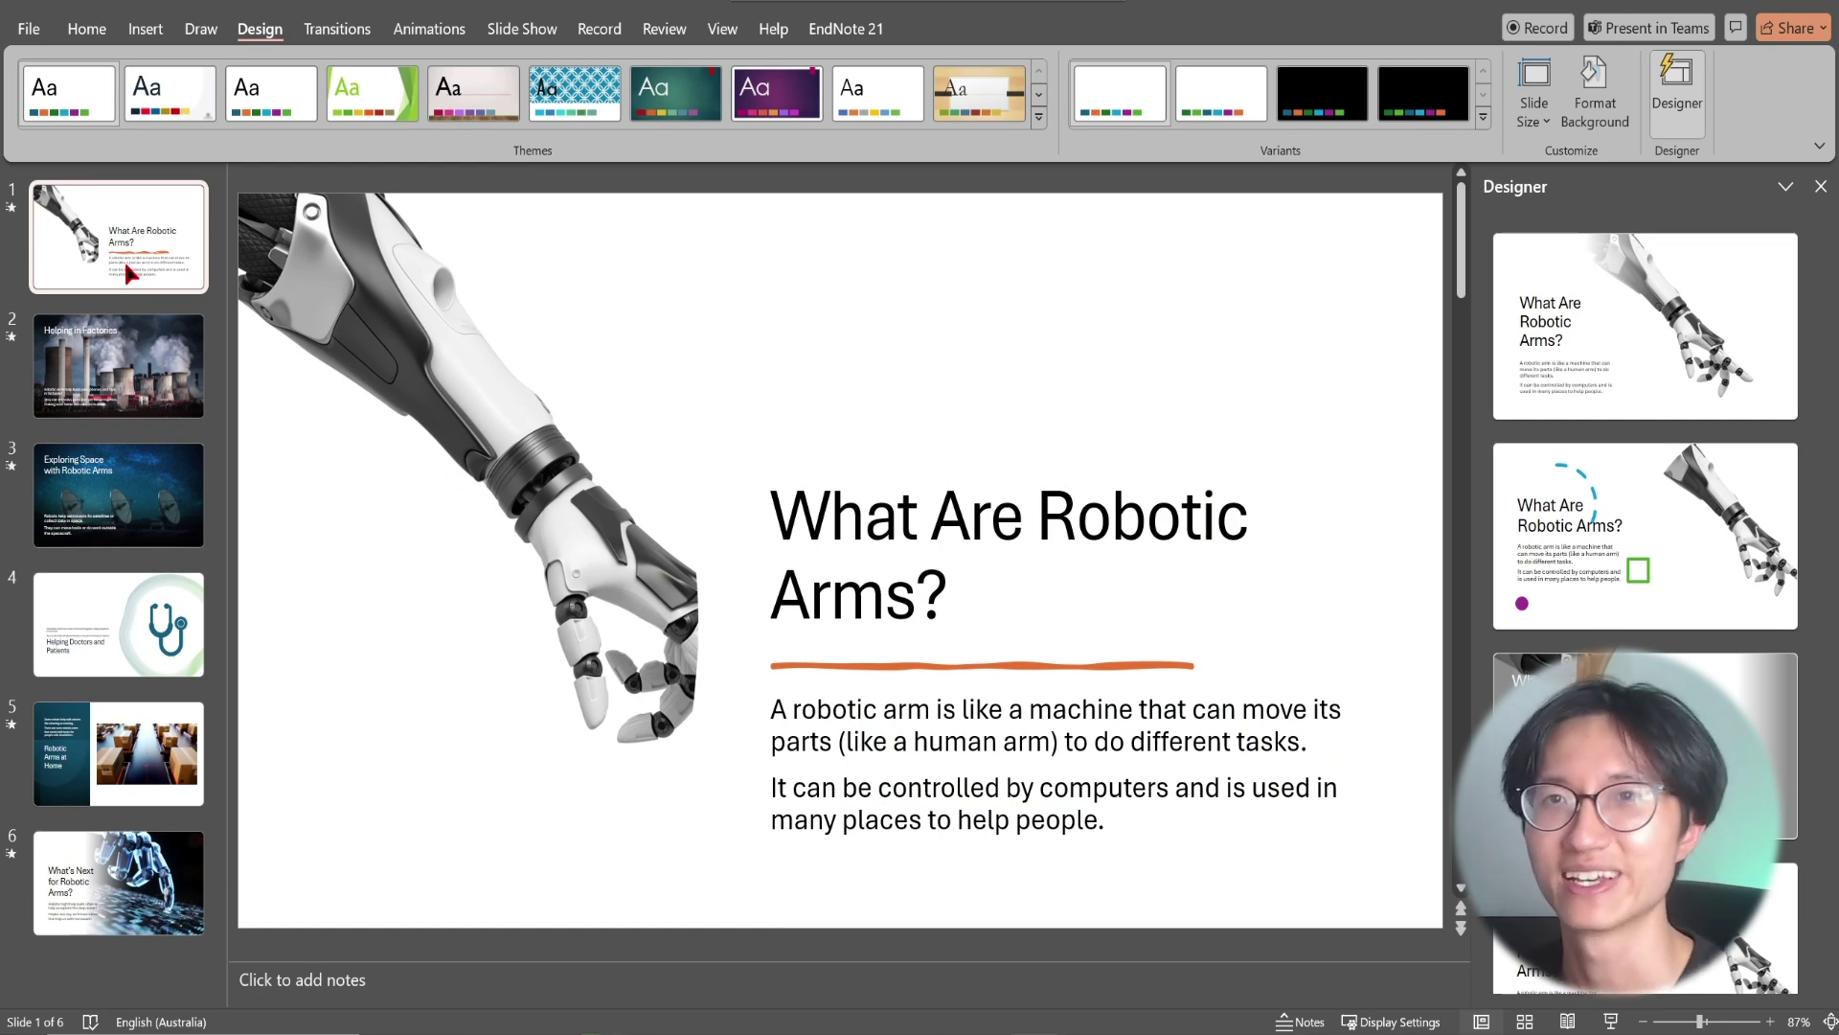
# - Review the Helping in Factories slide, then select both body paragraphs on the Exploring Space slide
pyautogui.click(125, 372)
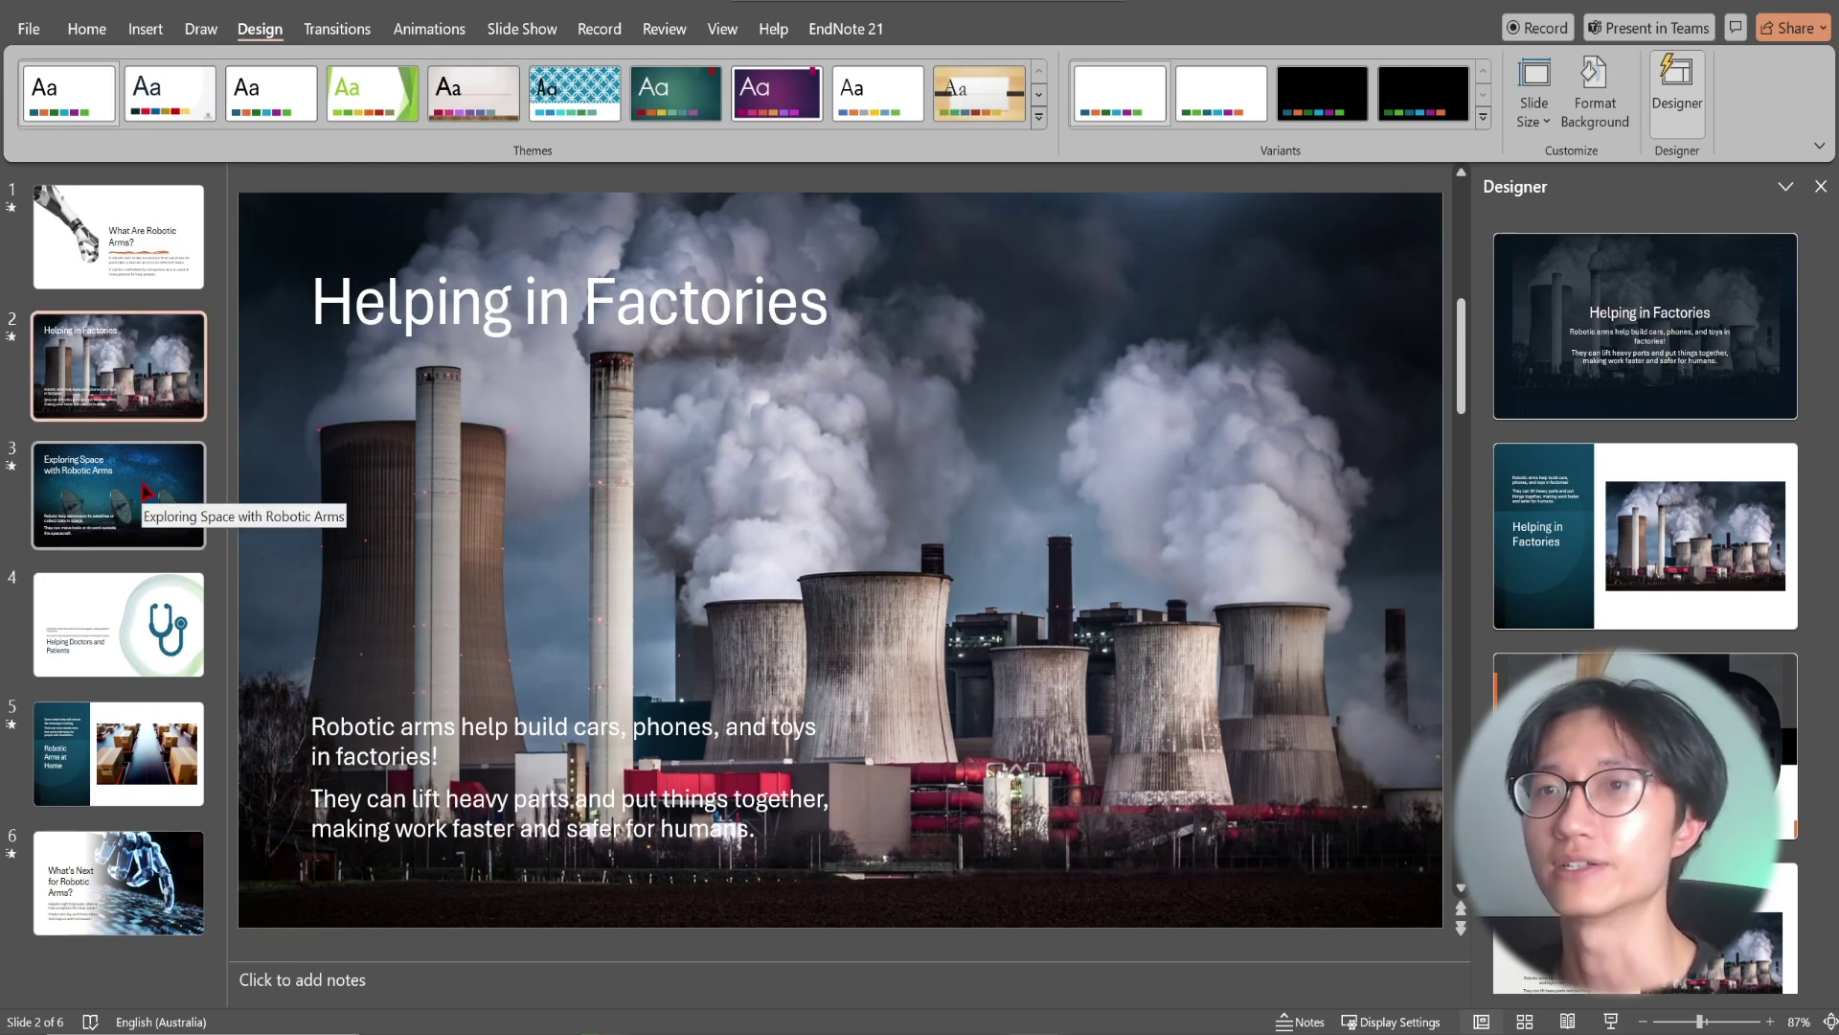
pyautogui.click(147, 492)
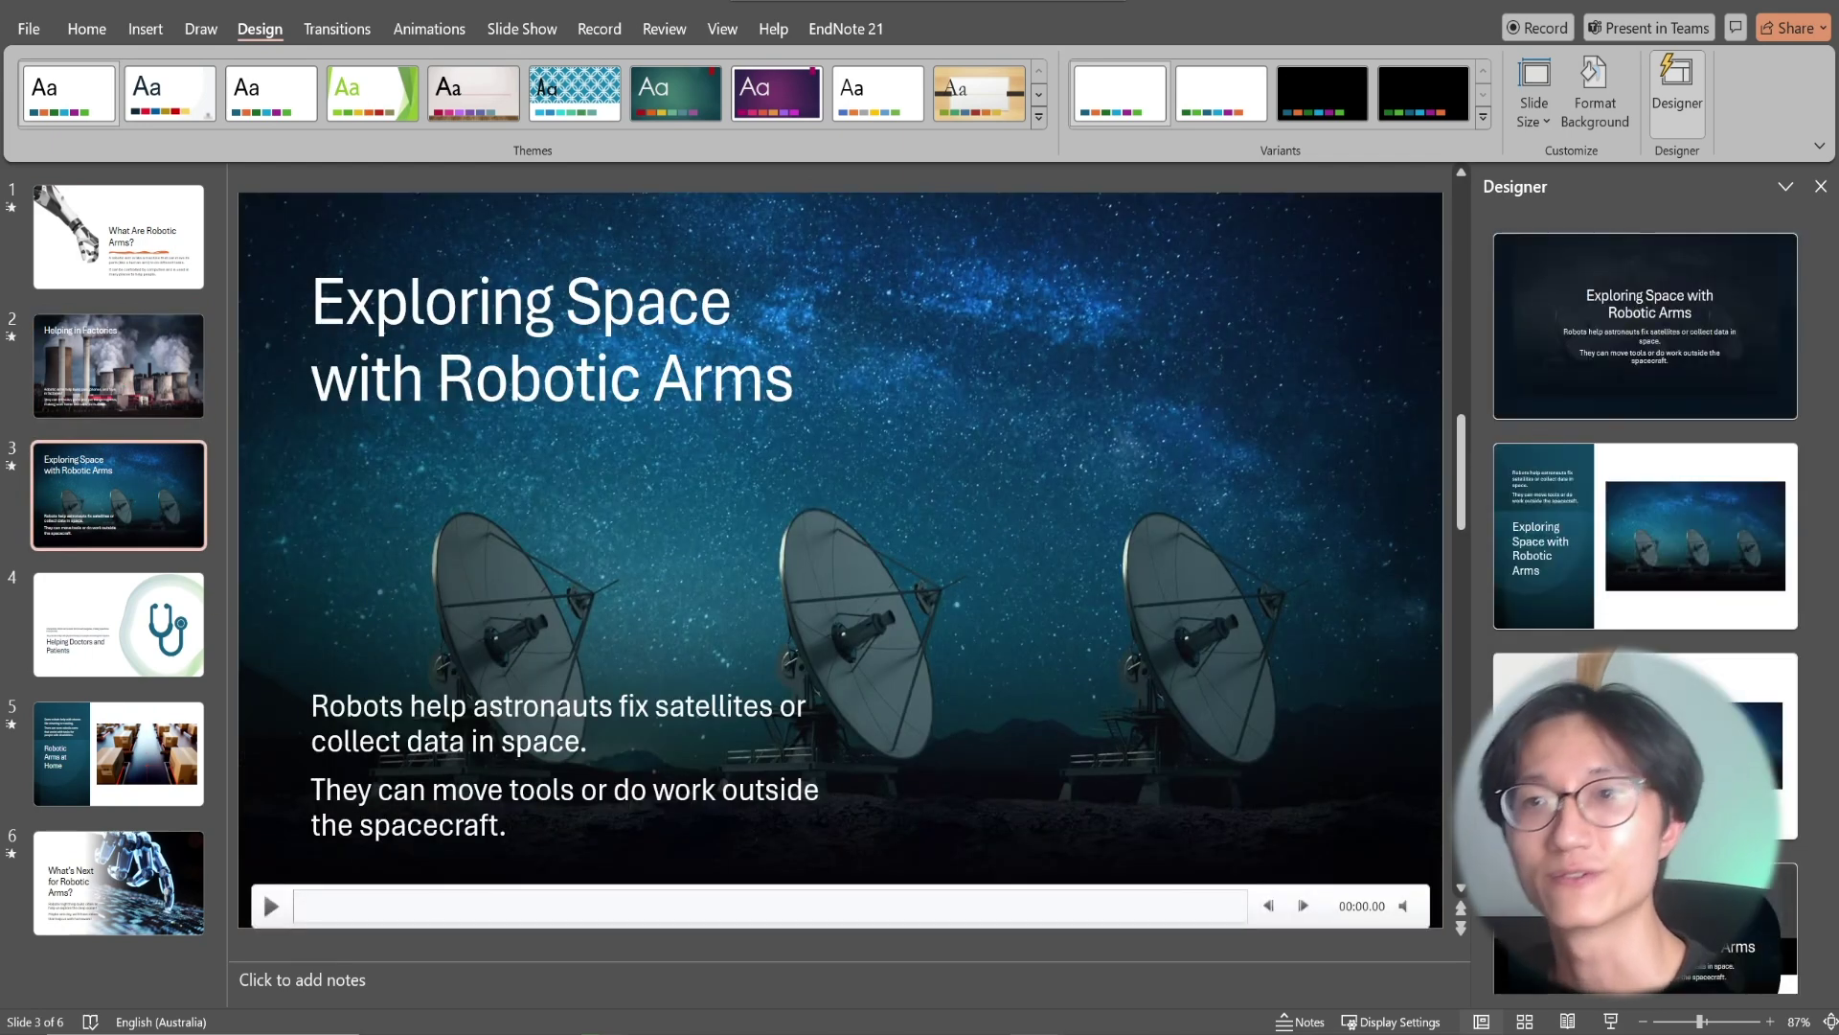
pyautogui.moveTo(512, 826); pyautogui.dragTo(313, 705)
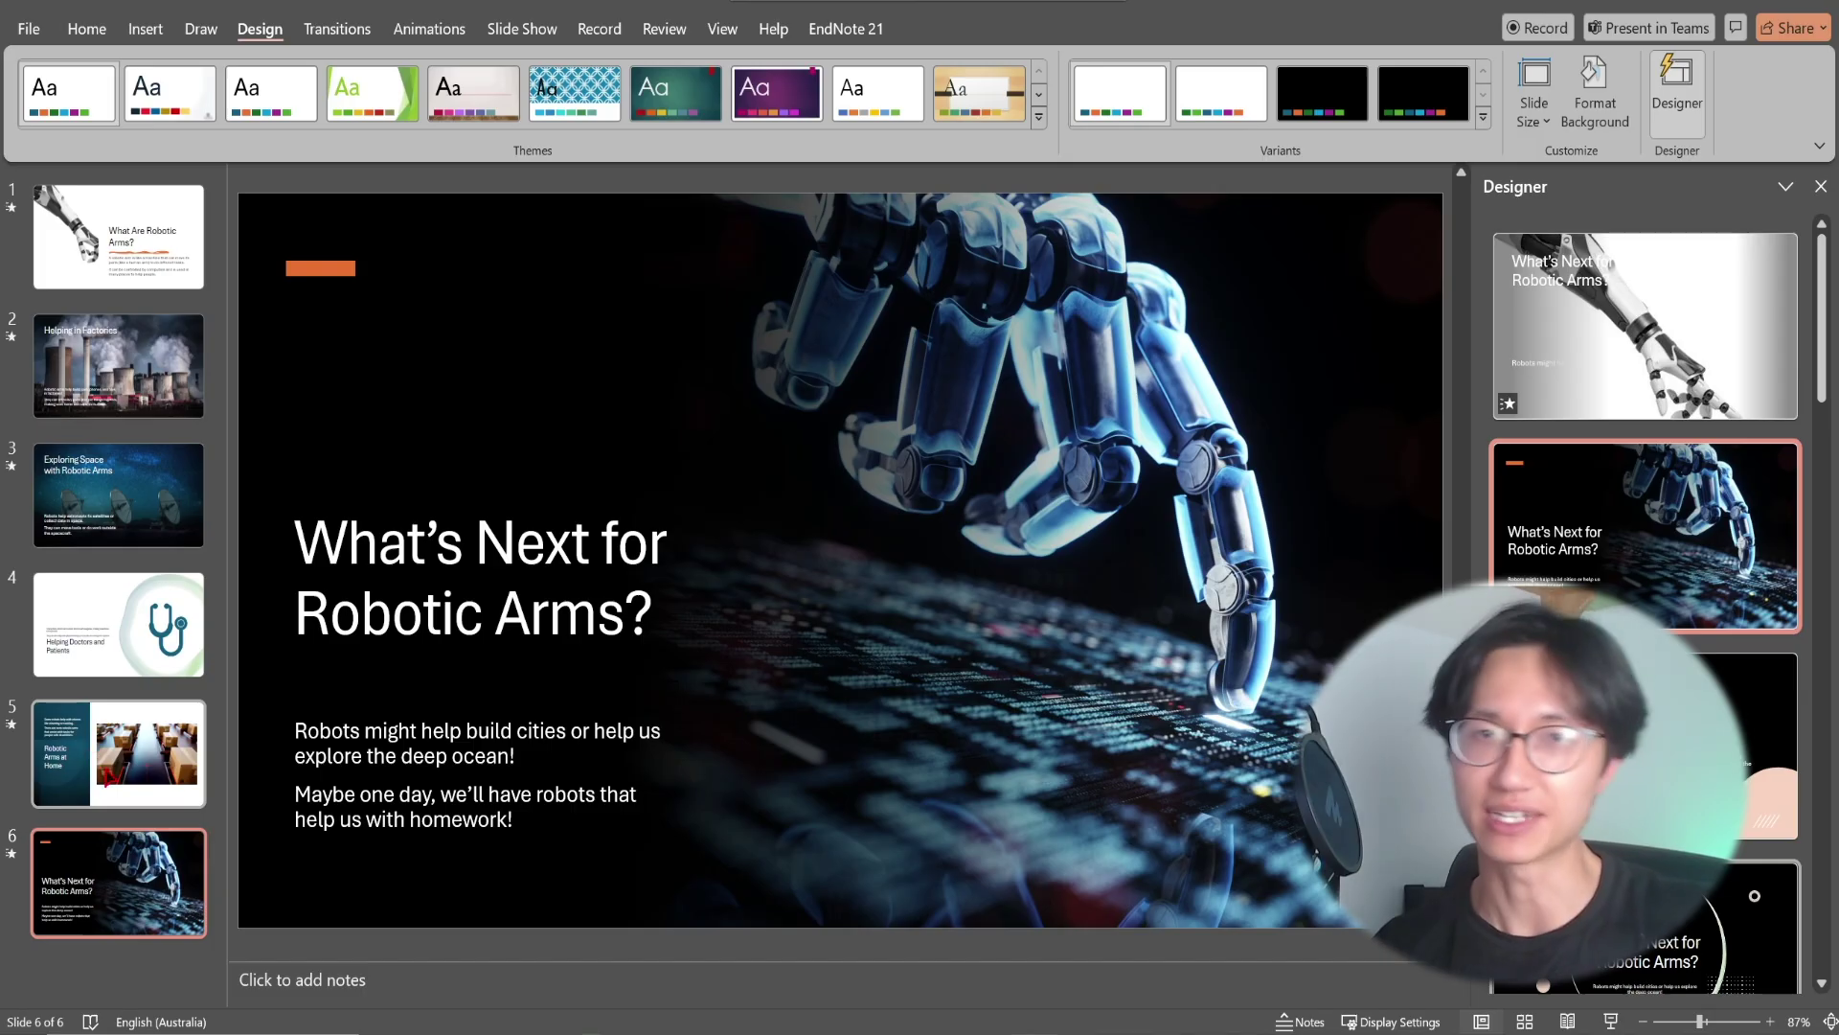
pyautogui.click(119, 753)
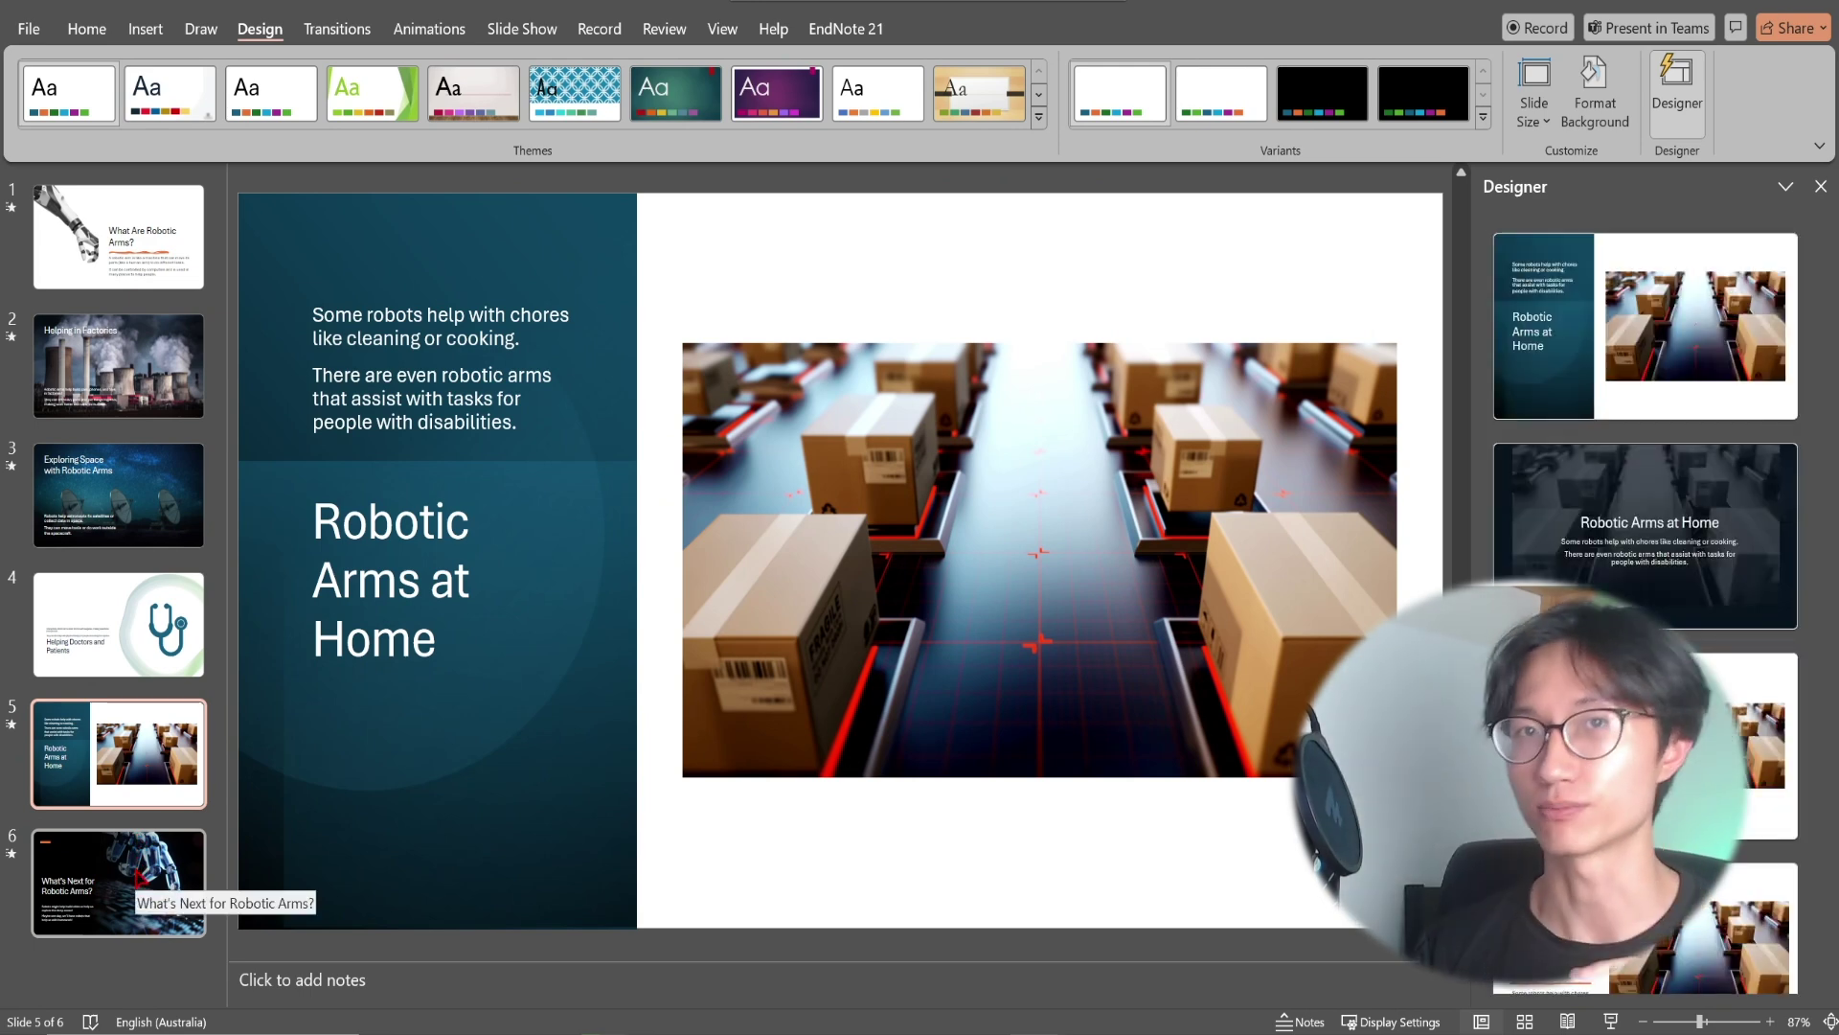
pyautogui.press('Down')
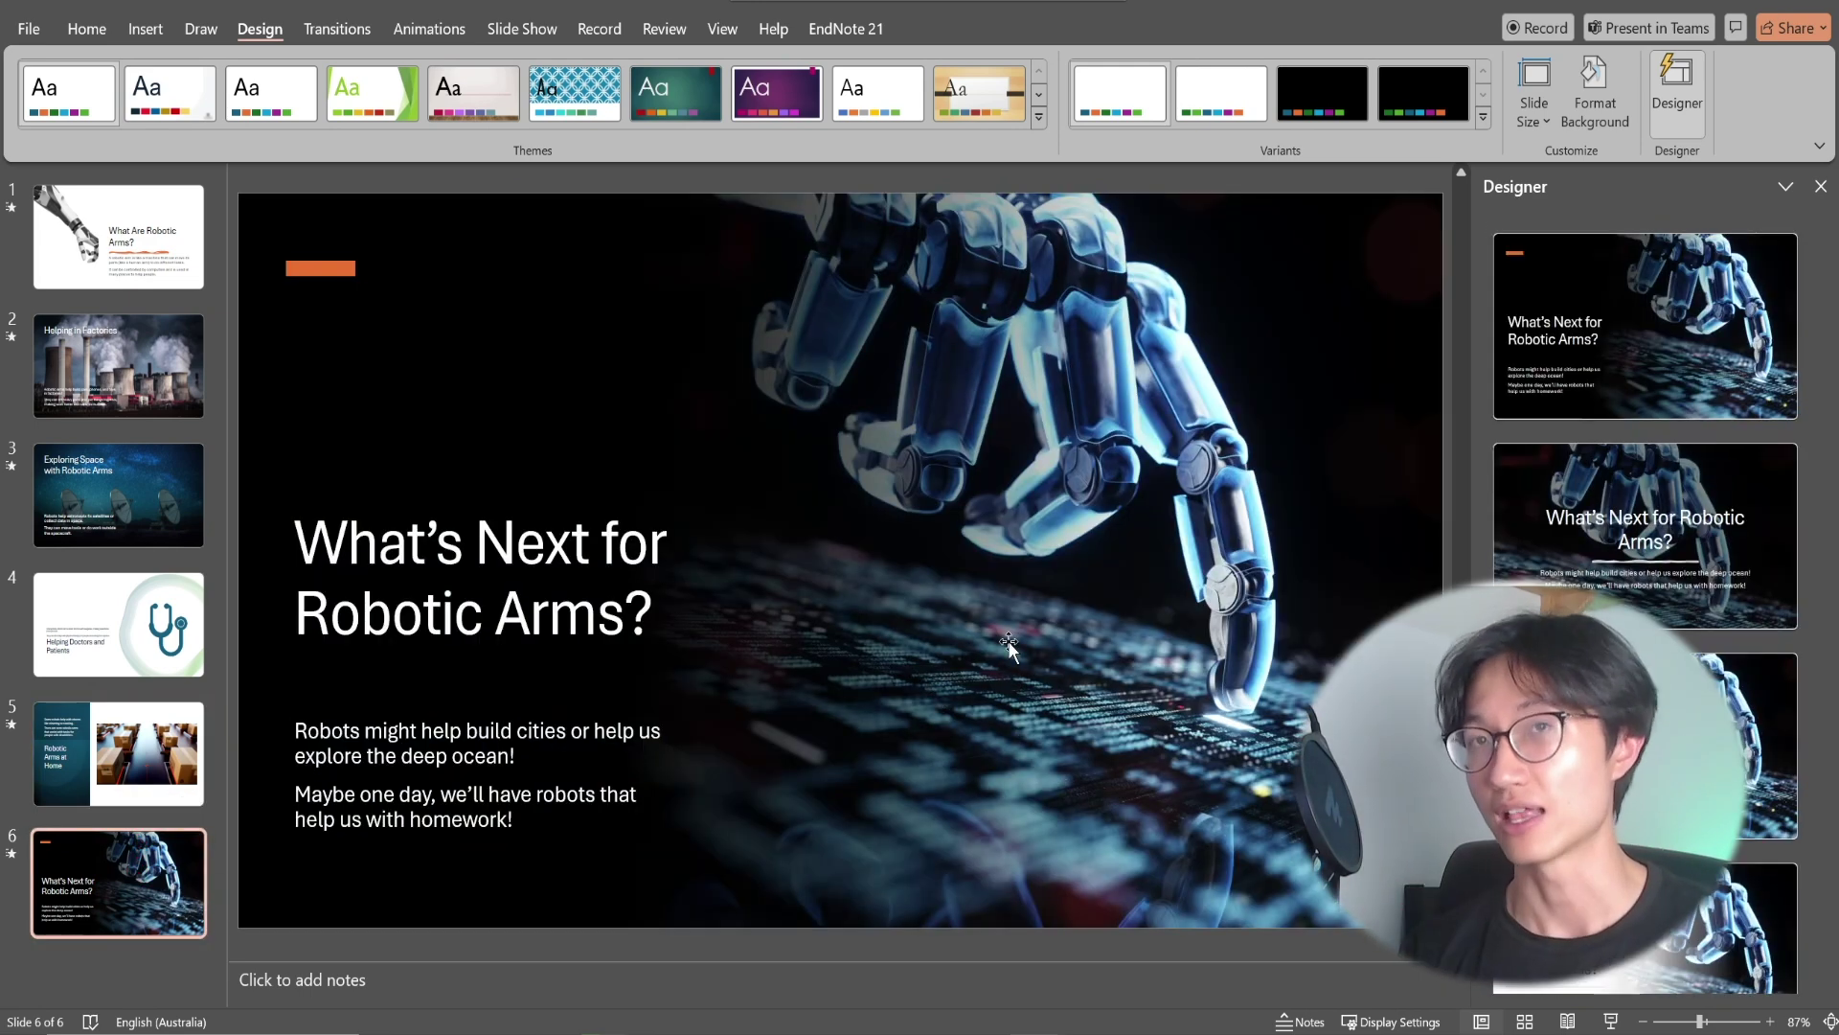
pyautogui.scroll(-5, 1657, 476)
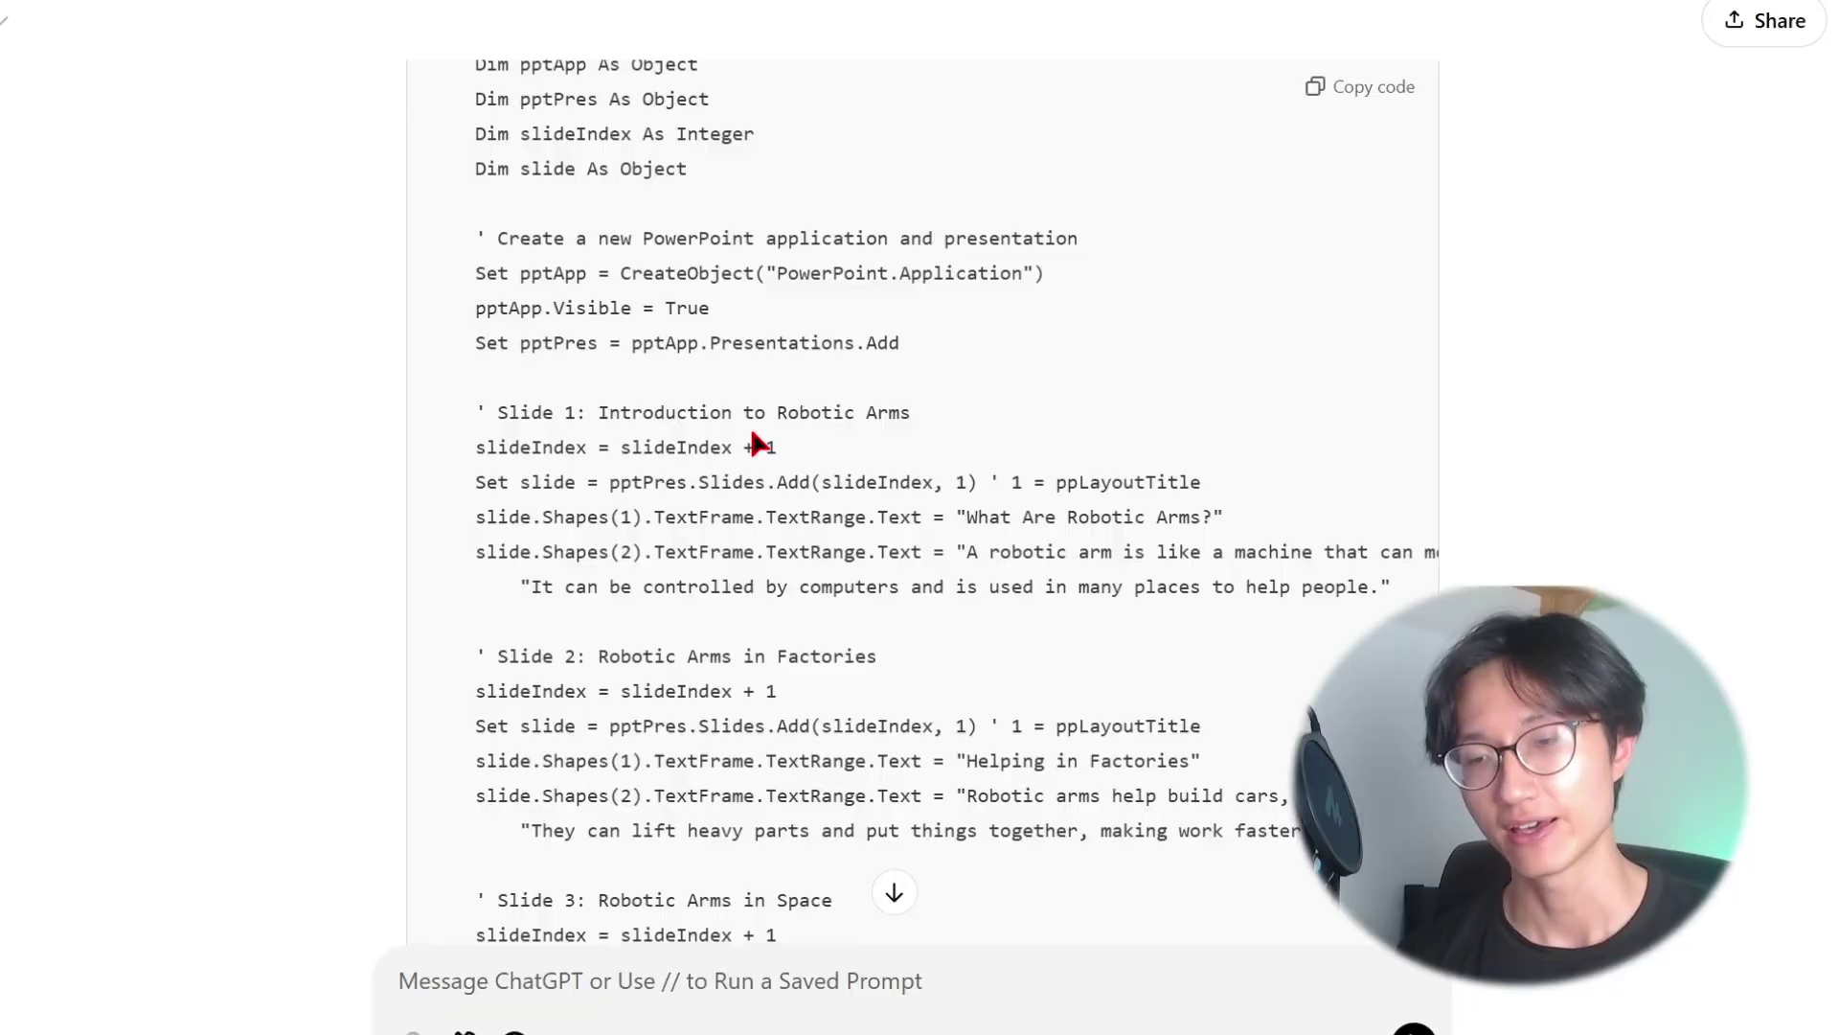
pyautogui.scroll(6, 757, 442)
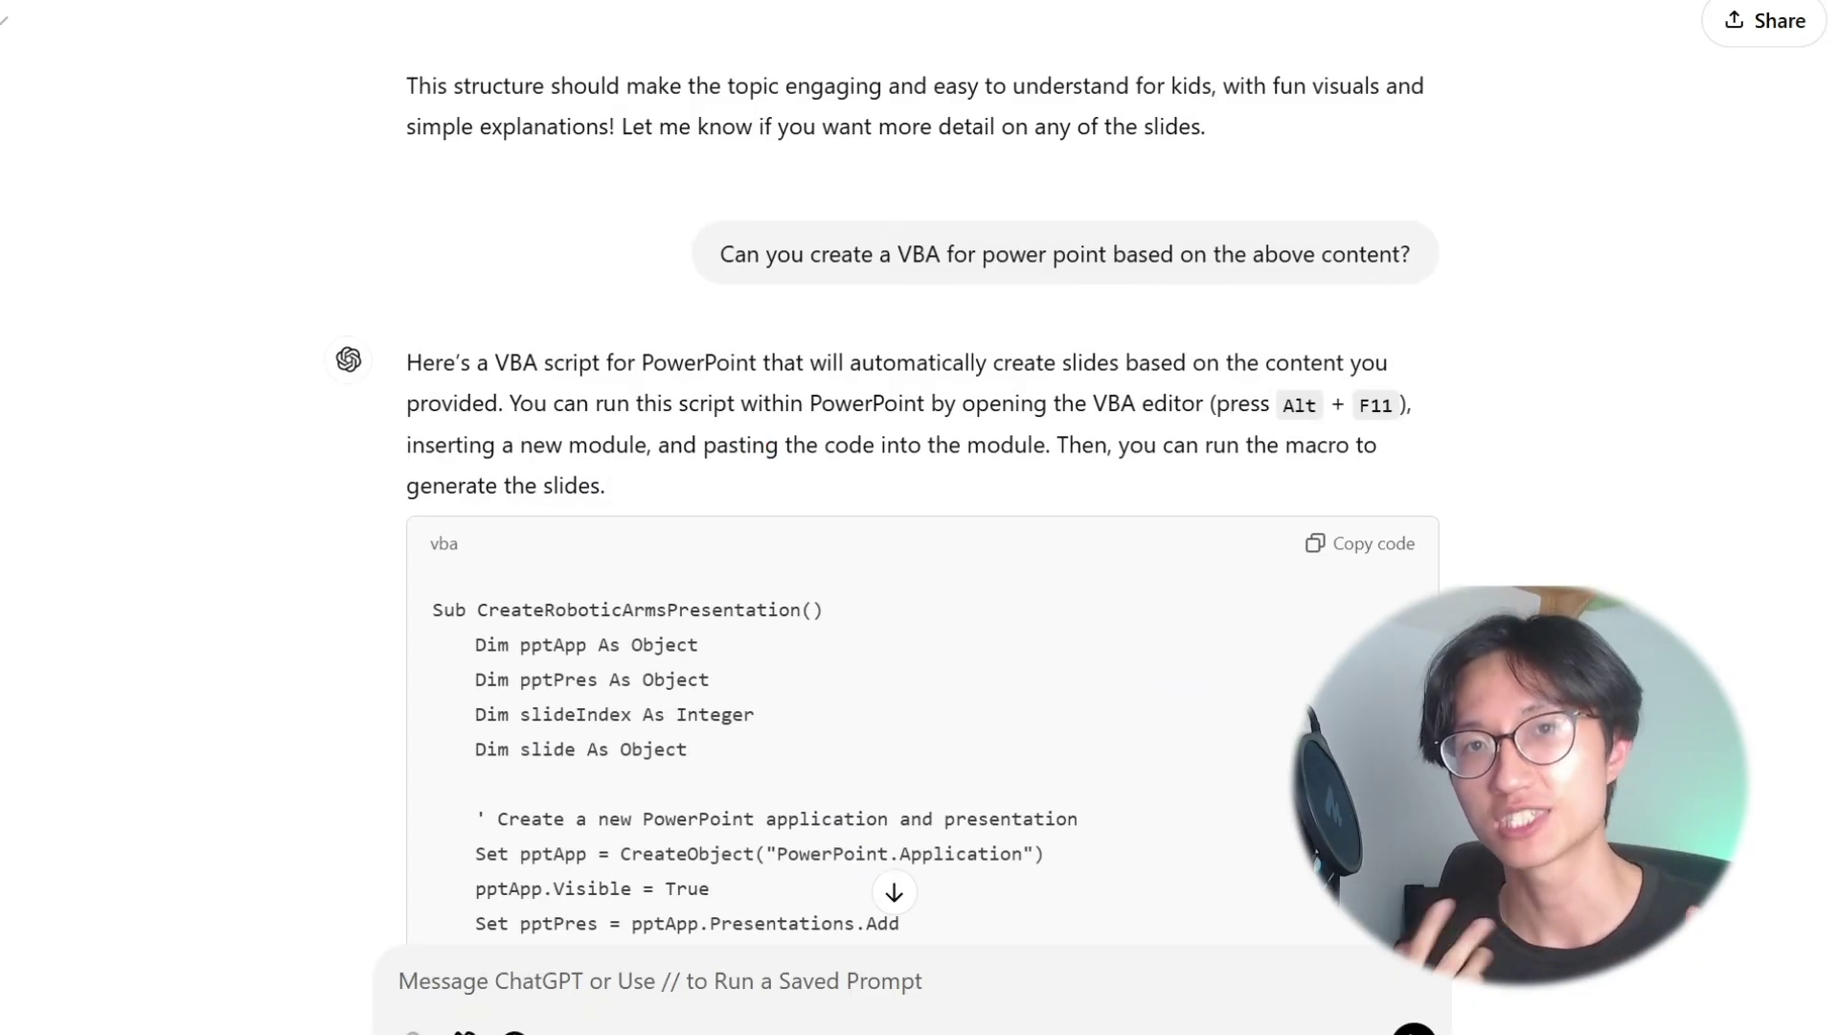
pyautogui.scroll(-3, 920, 518)
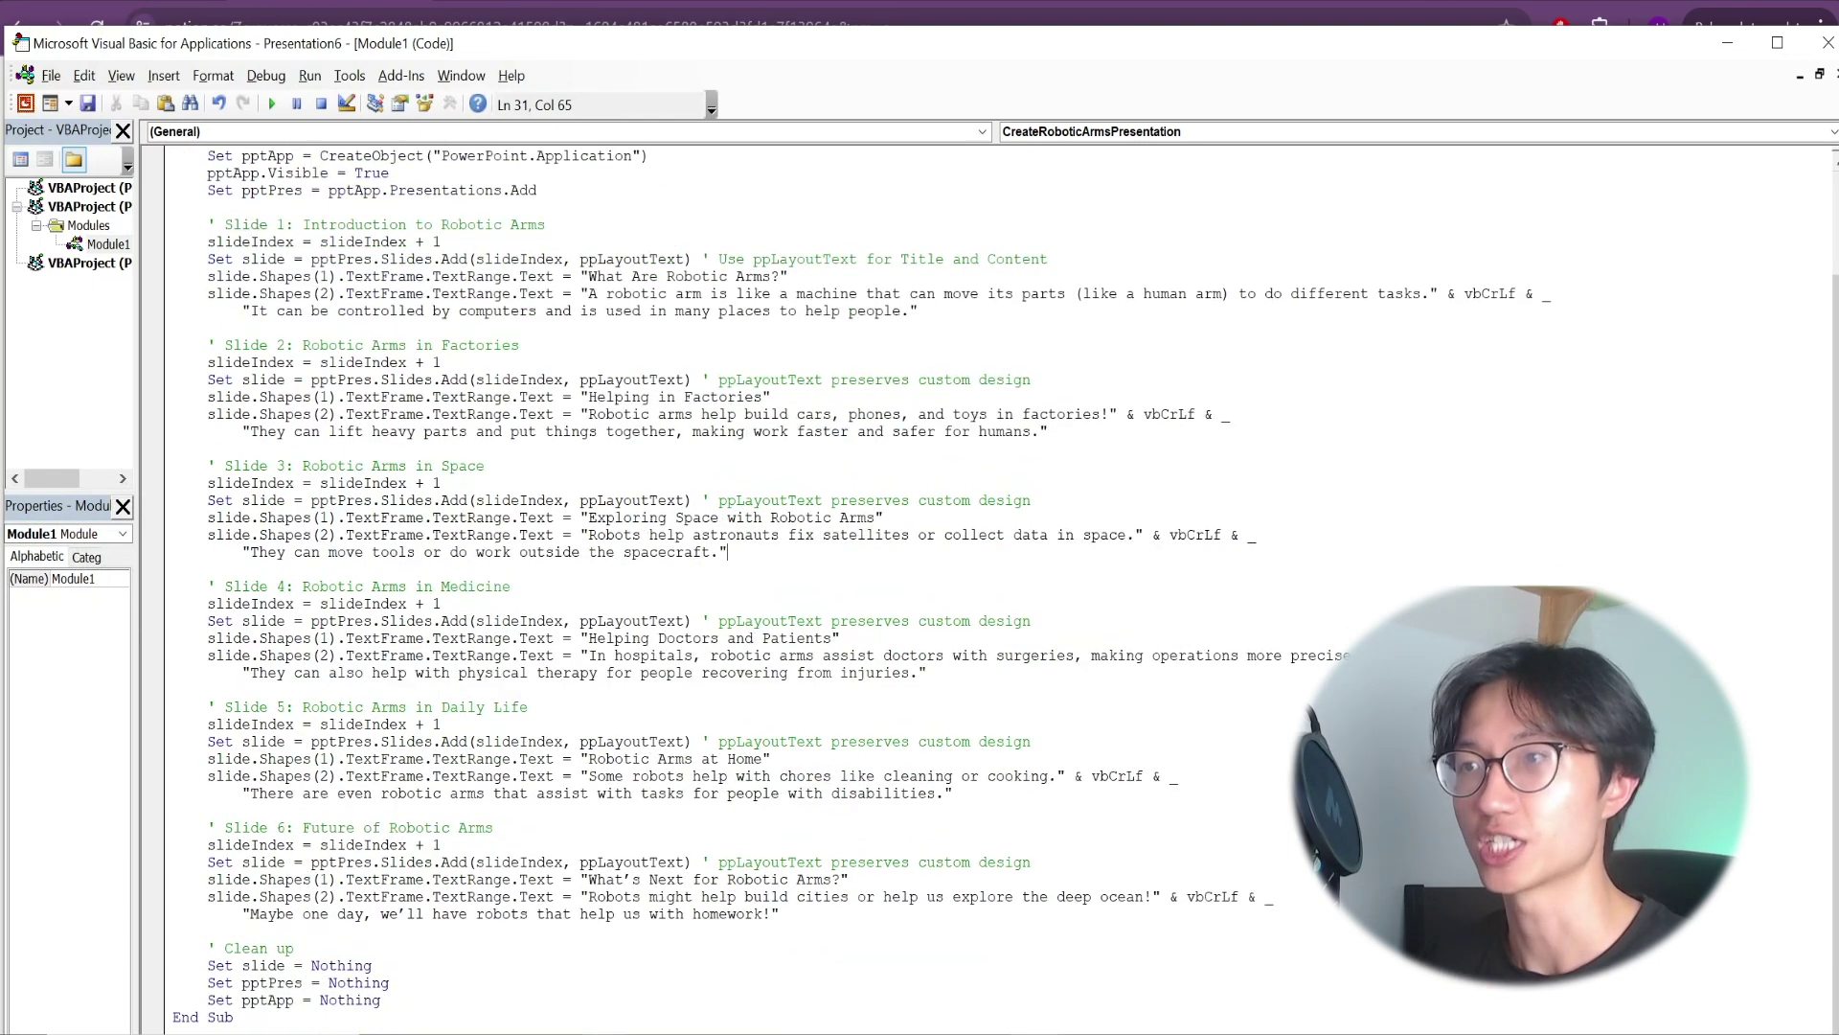
# - Run CreateRoboticArmsPresentation in the VBA editor to generate the plain six-slide deck
pyautogui.moveTo(852, 881); pyautogui.dragTo(958, 414)
pyautogui.scroll(2, 958, 413)
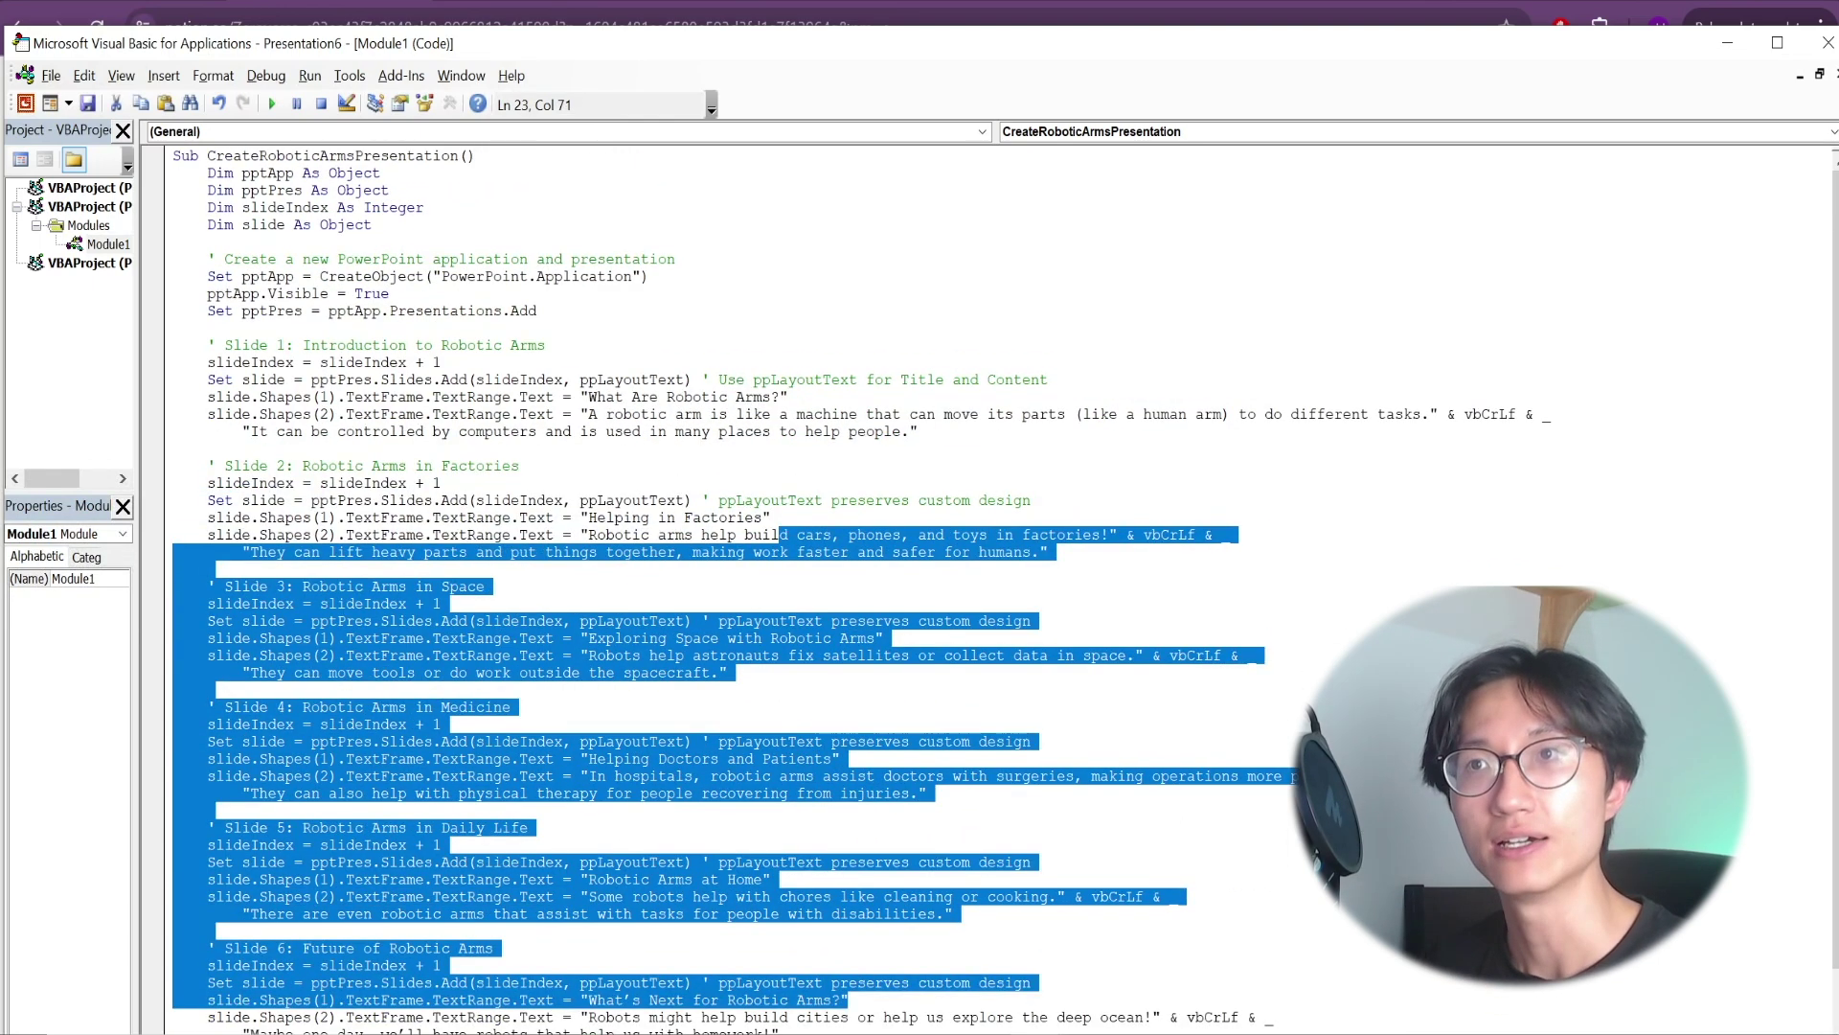
pyautogui.click(771, 432)
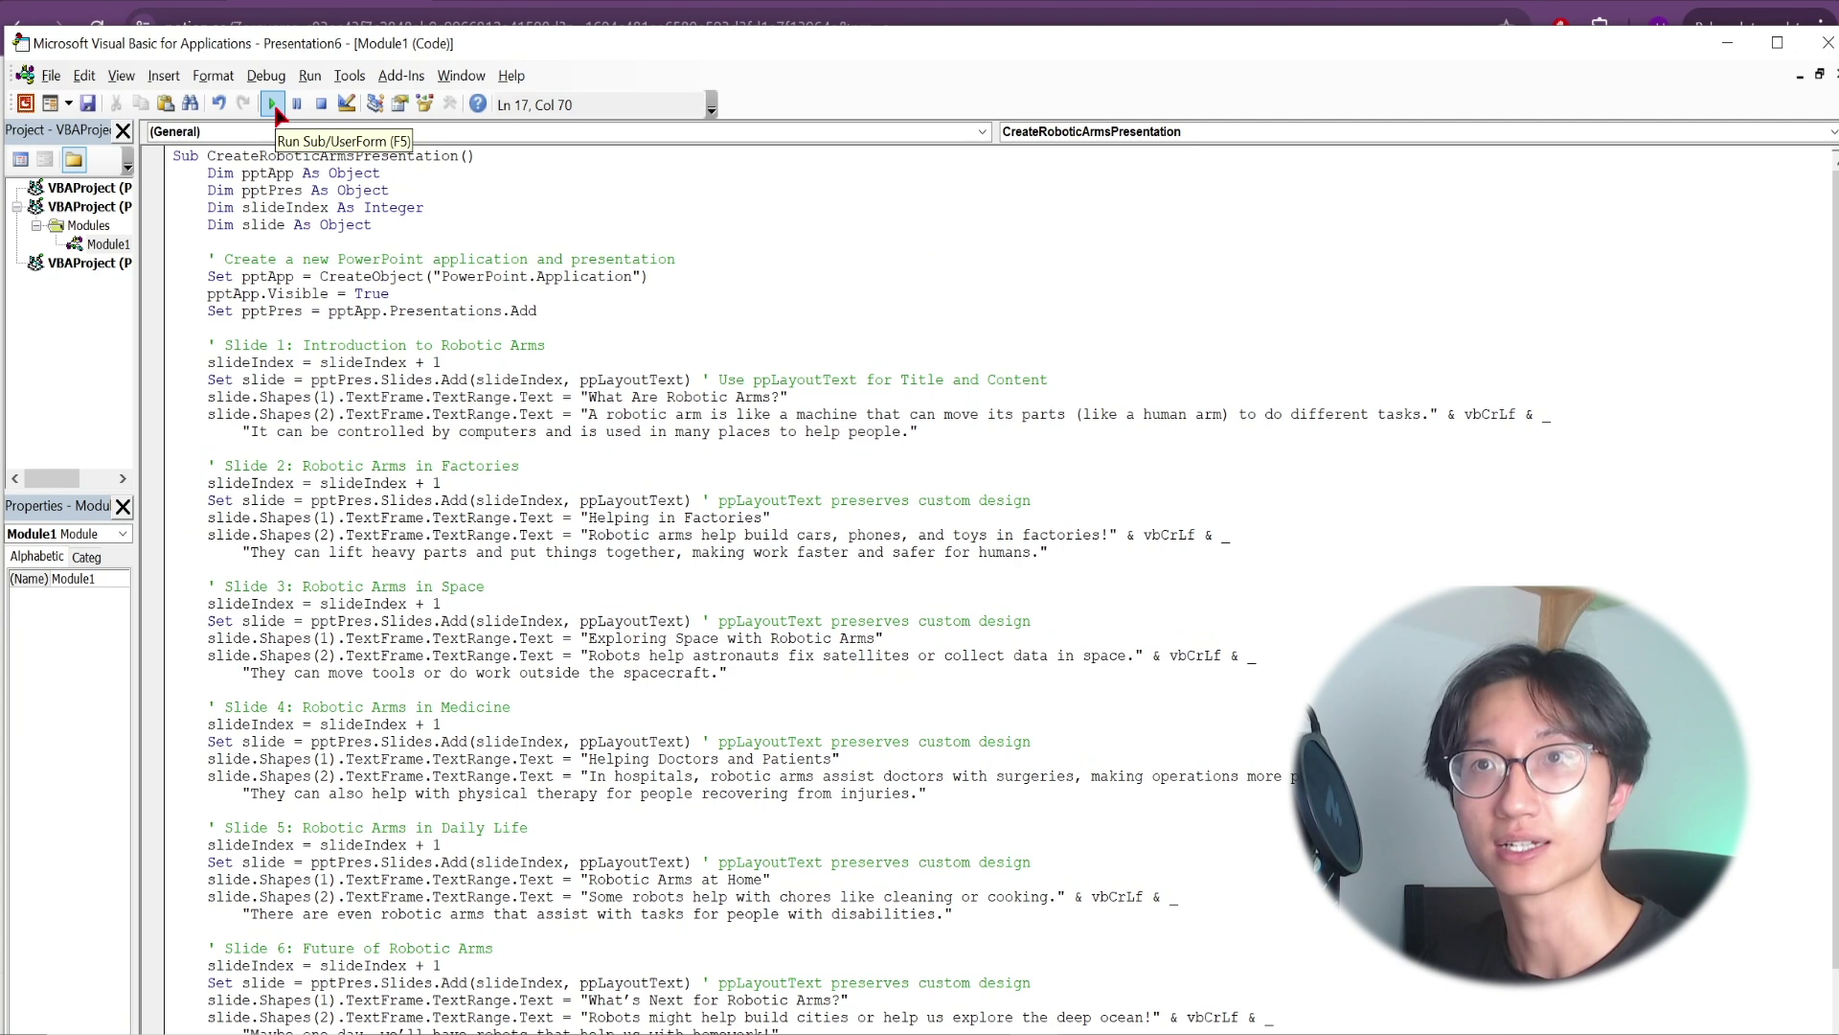
pyautogui.click(275, 109)
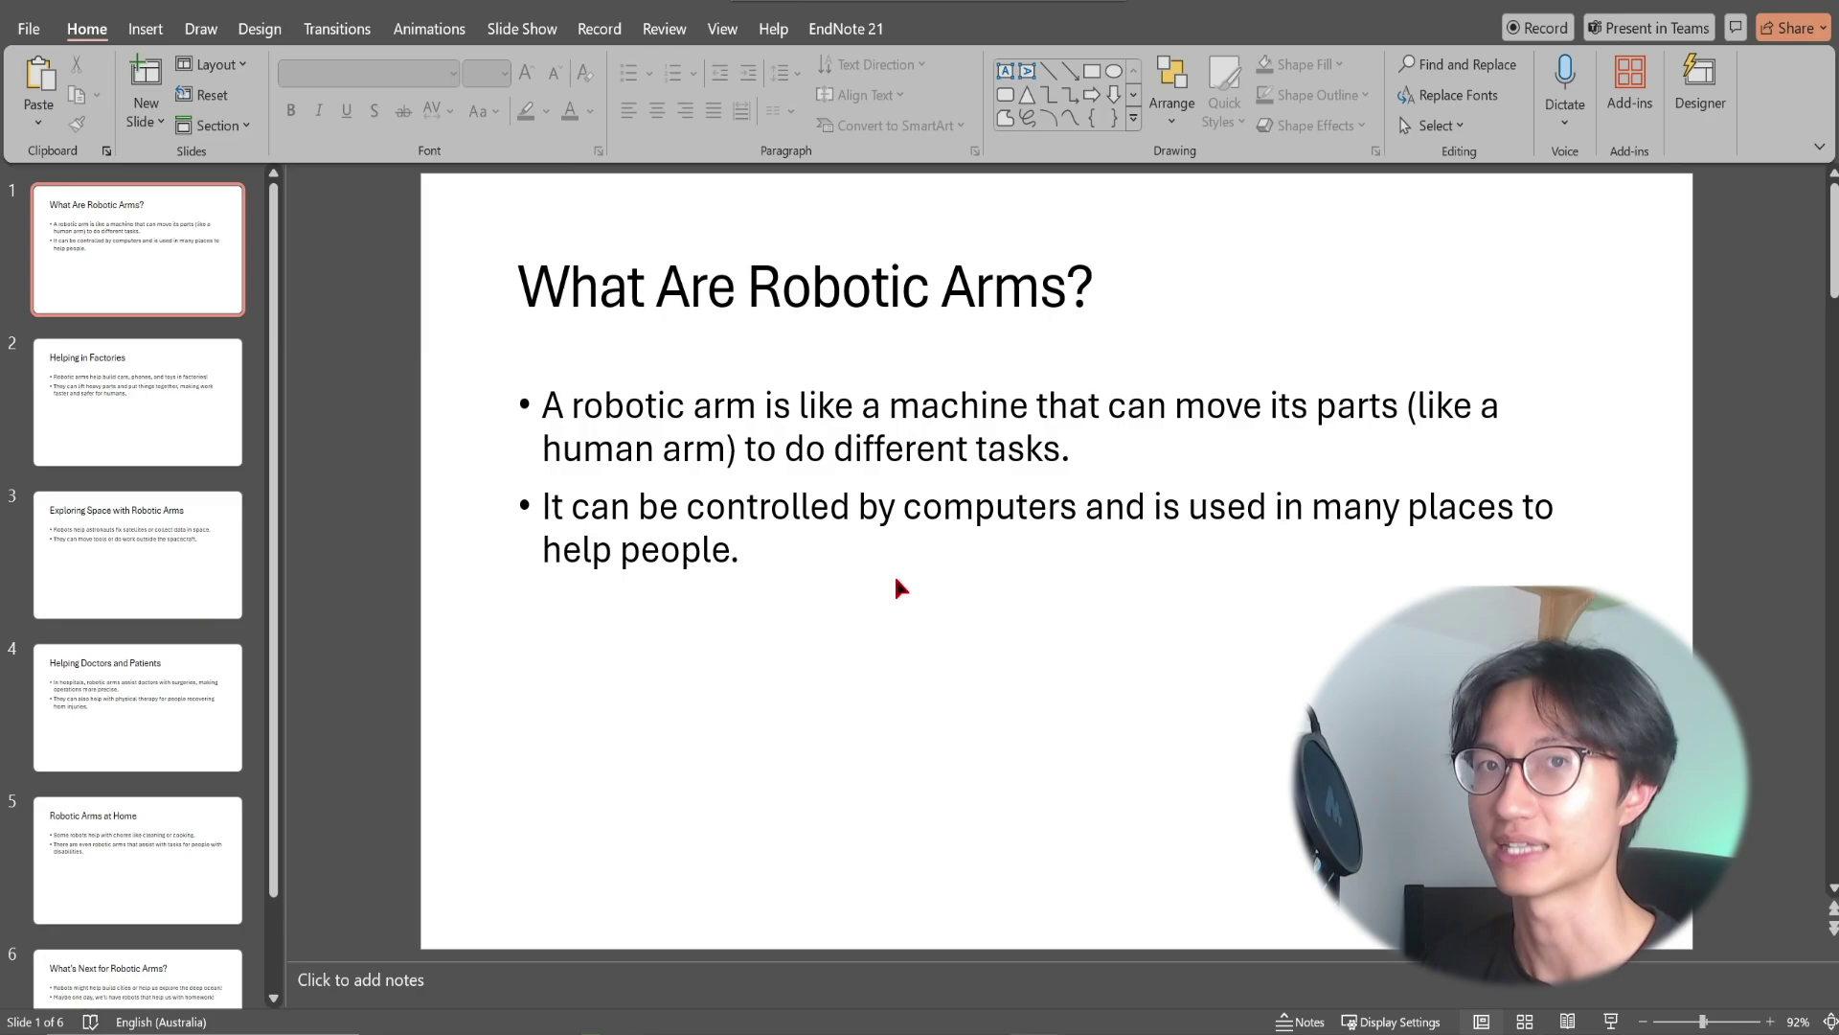
# - Return to the VBA editor showing Module1's CreateRoboticArmsPresentation macro with Alt+Tab
pyautogui.hotkey('alt', 'Tab')
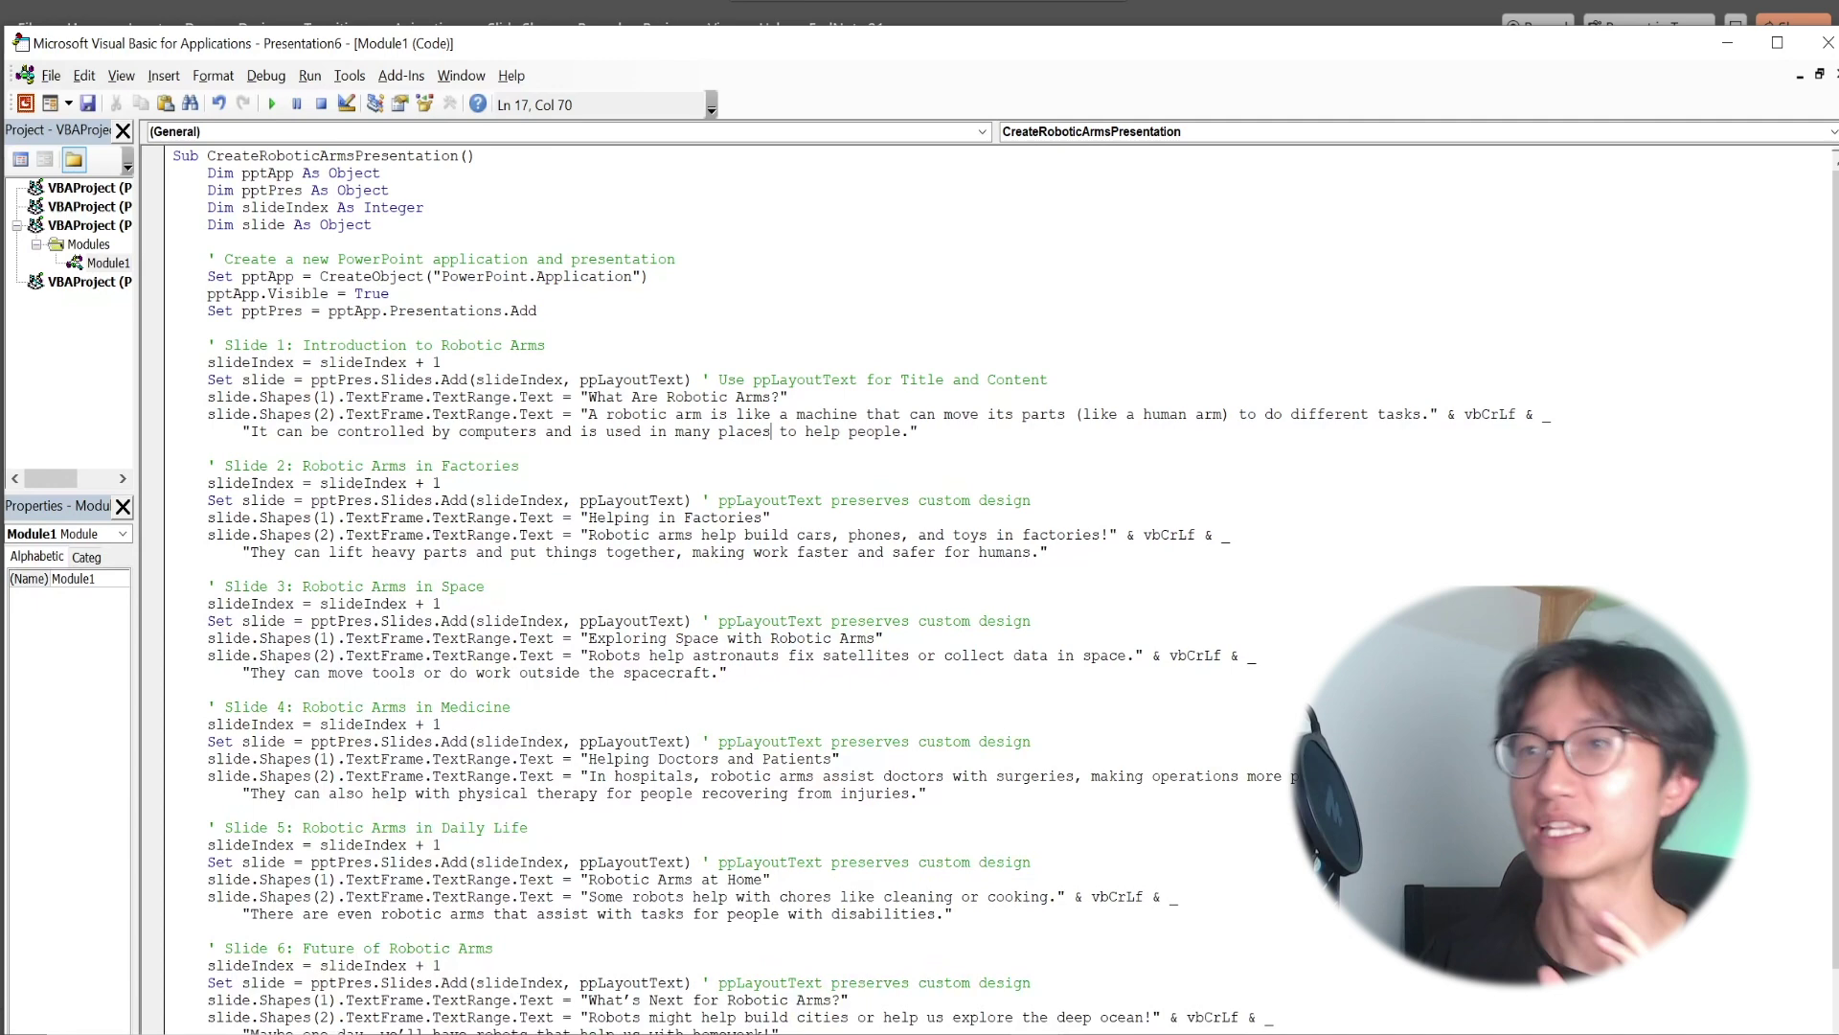
pyautogui.moveTo(864, 535); pyautogui.dragTo(648, 329)
pyautogui.click(648, 329)
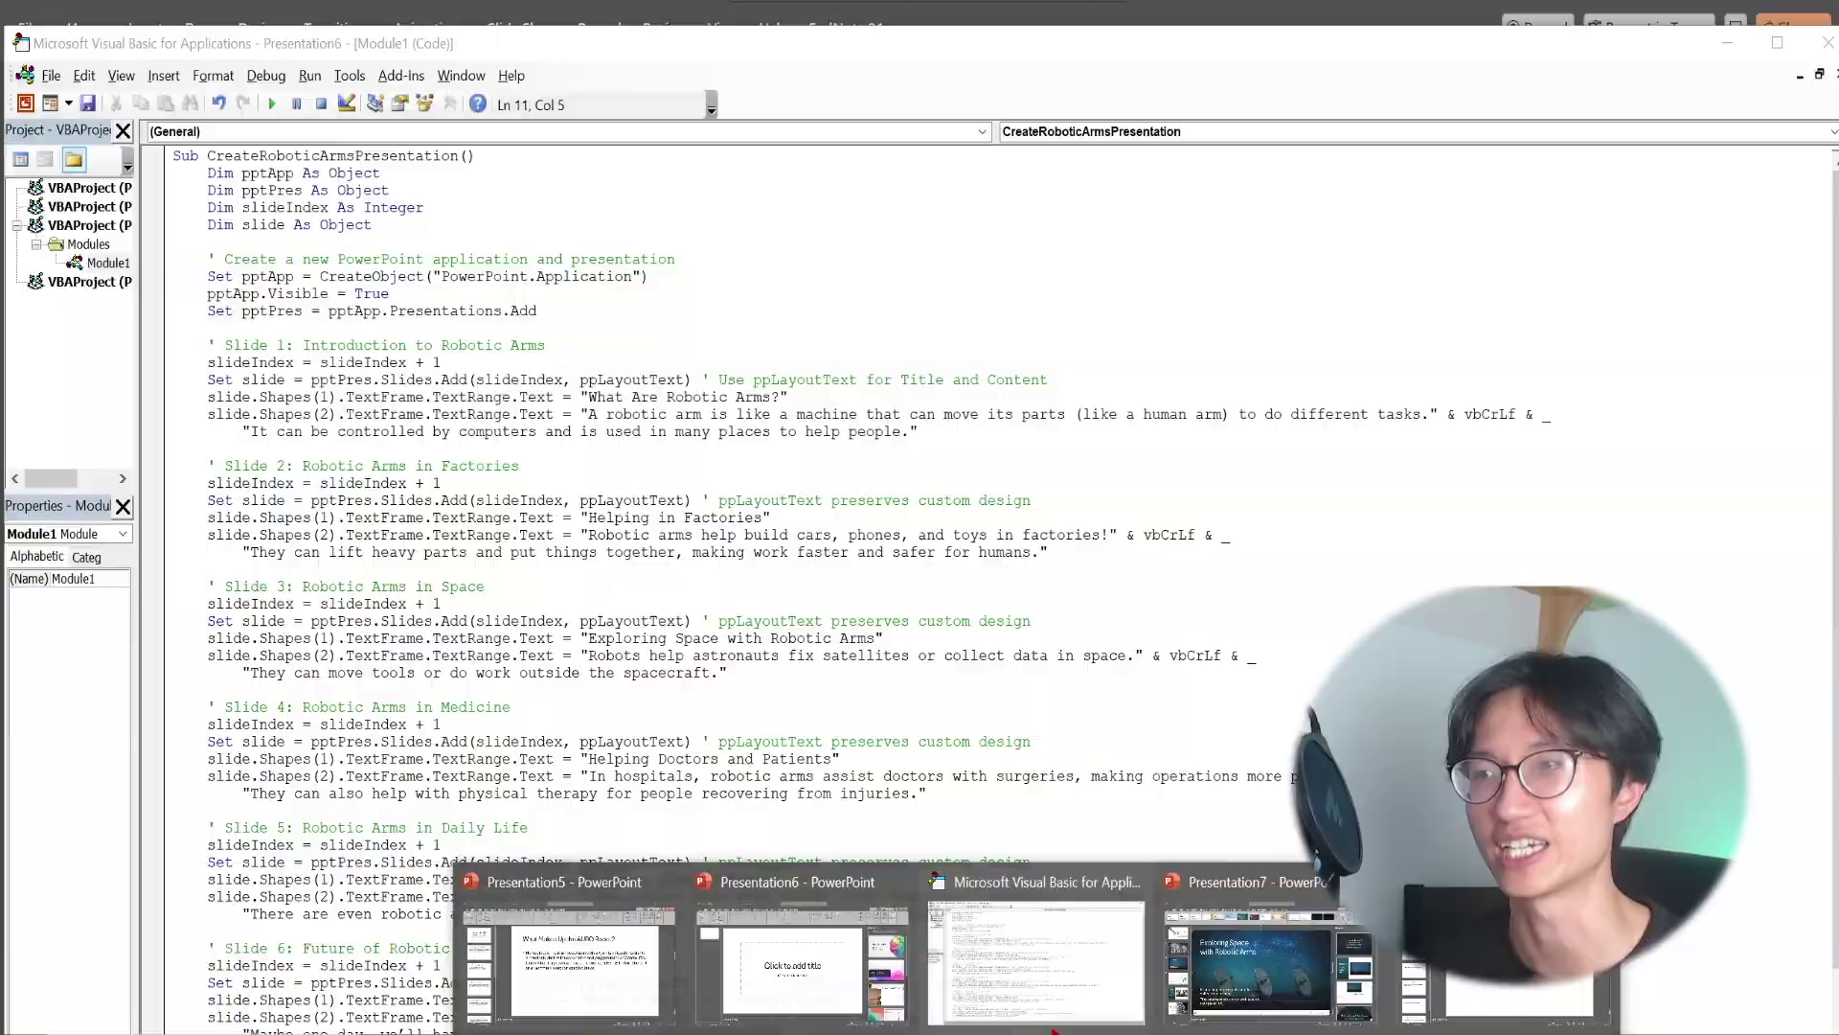
# - Switch to the restyled deck, check the What's Next for Robotic Arms slide, then Helping in Factories
pyautogui.click(1520, 974)
pyautogui.click(119, 753)
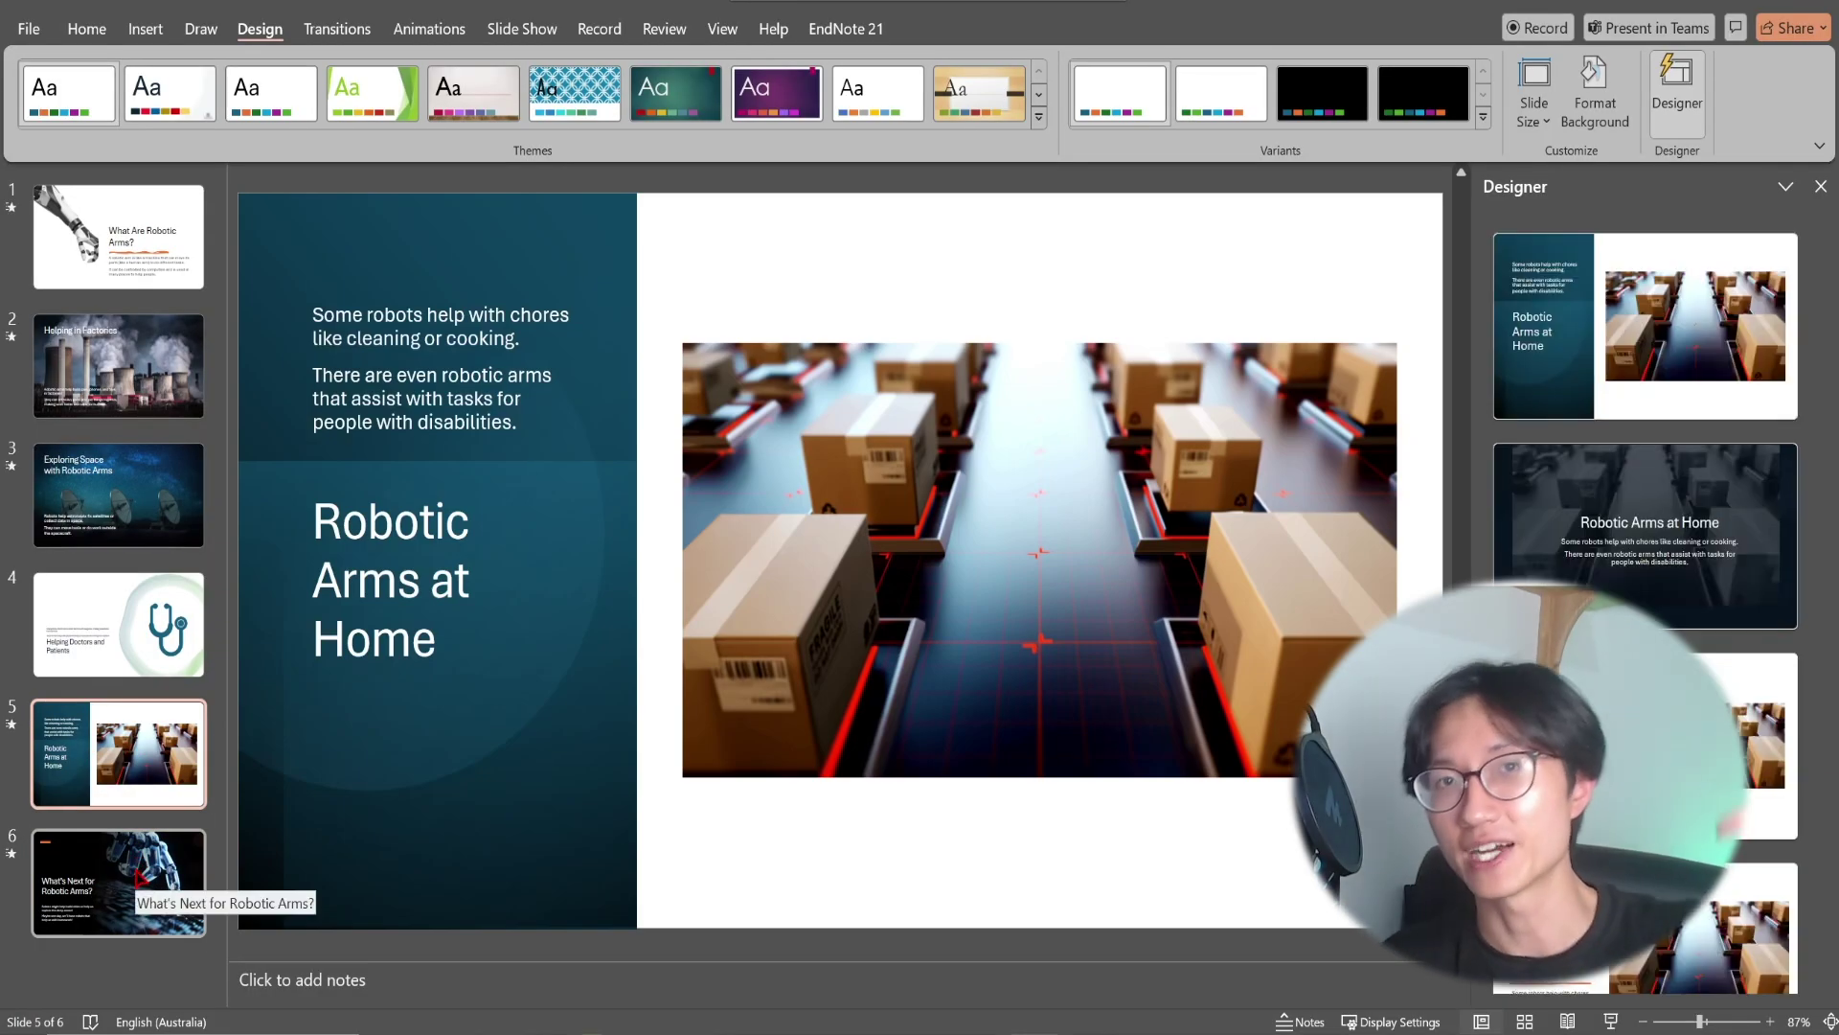
pyautogui.click(119, 876)
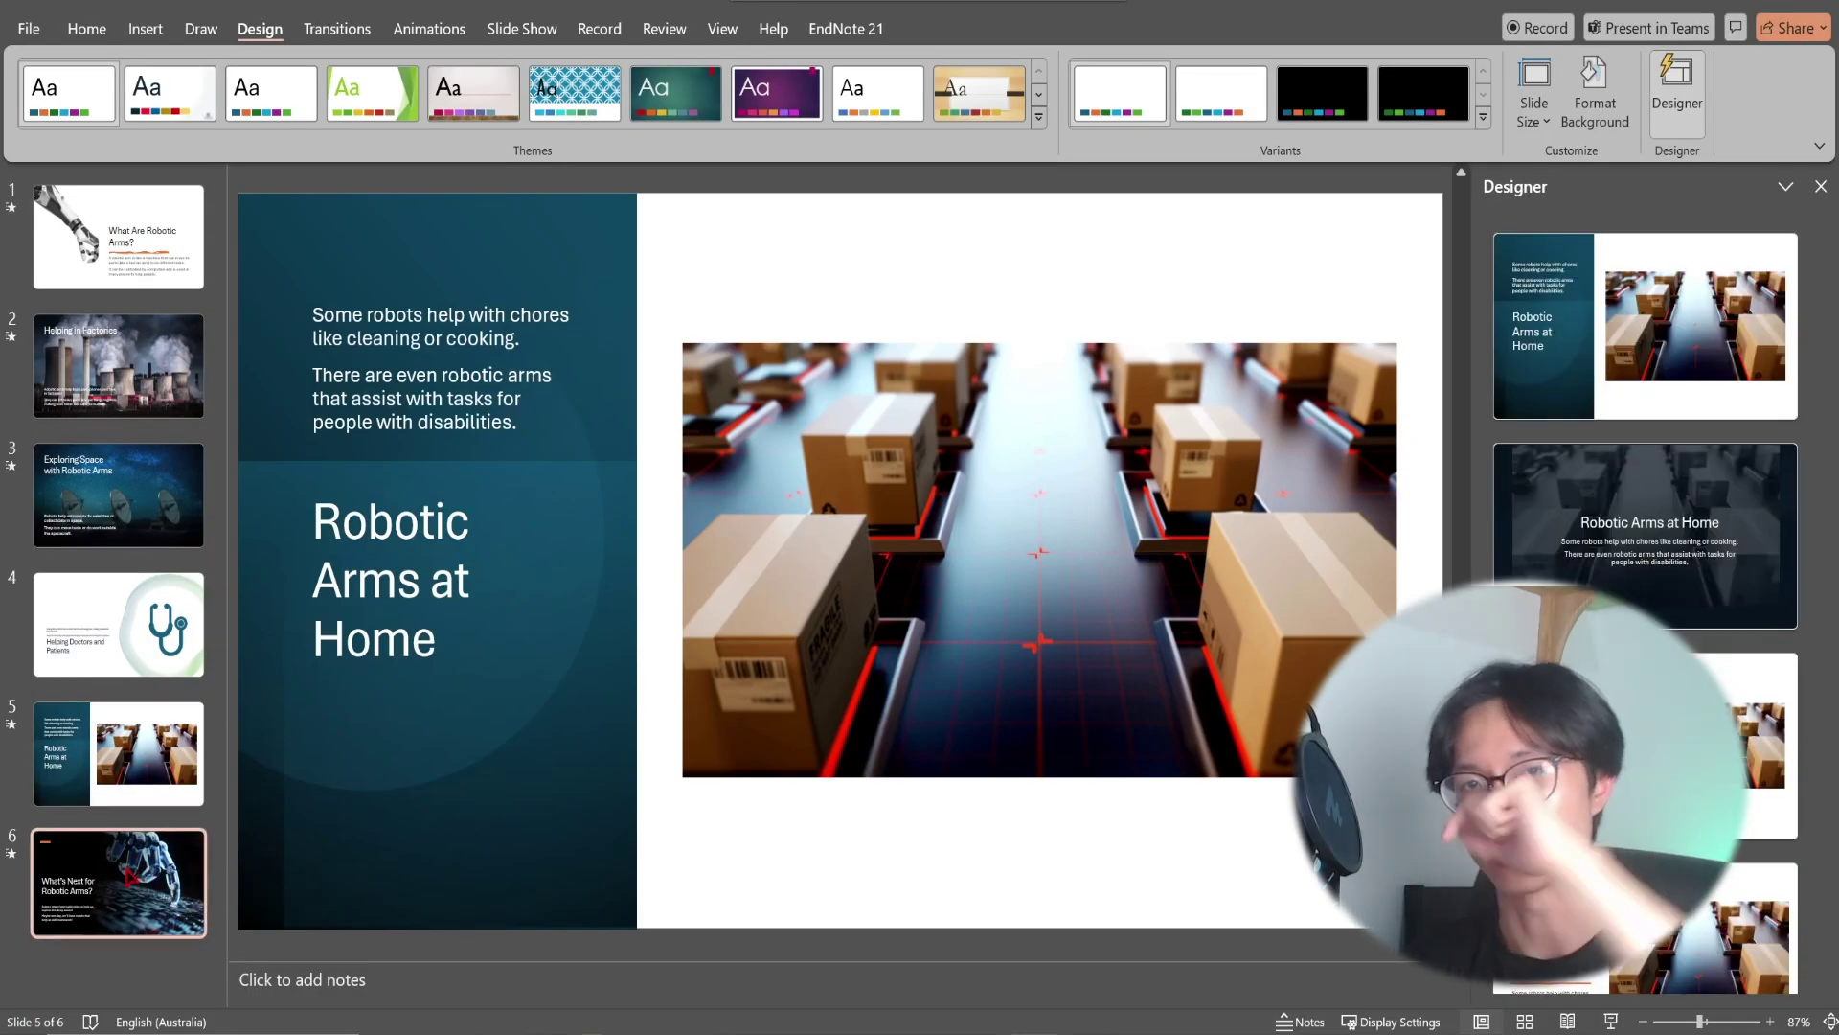
pyautogui.scroll(-8, 1686, 476)
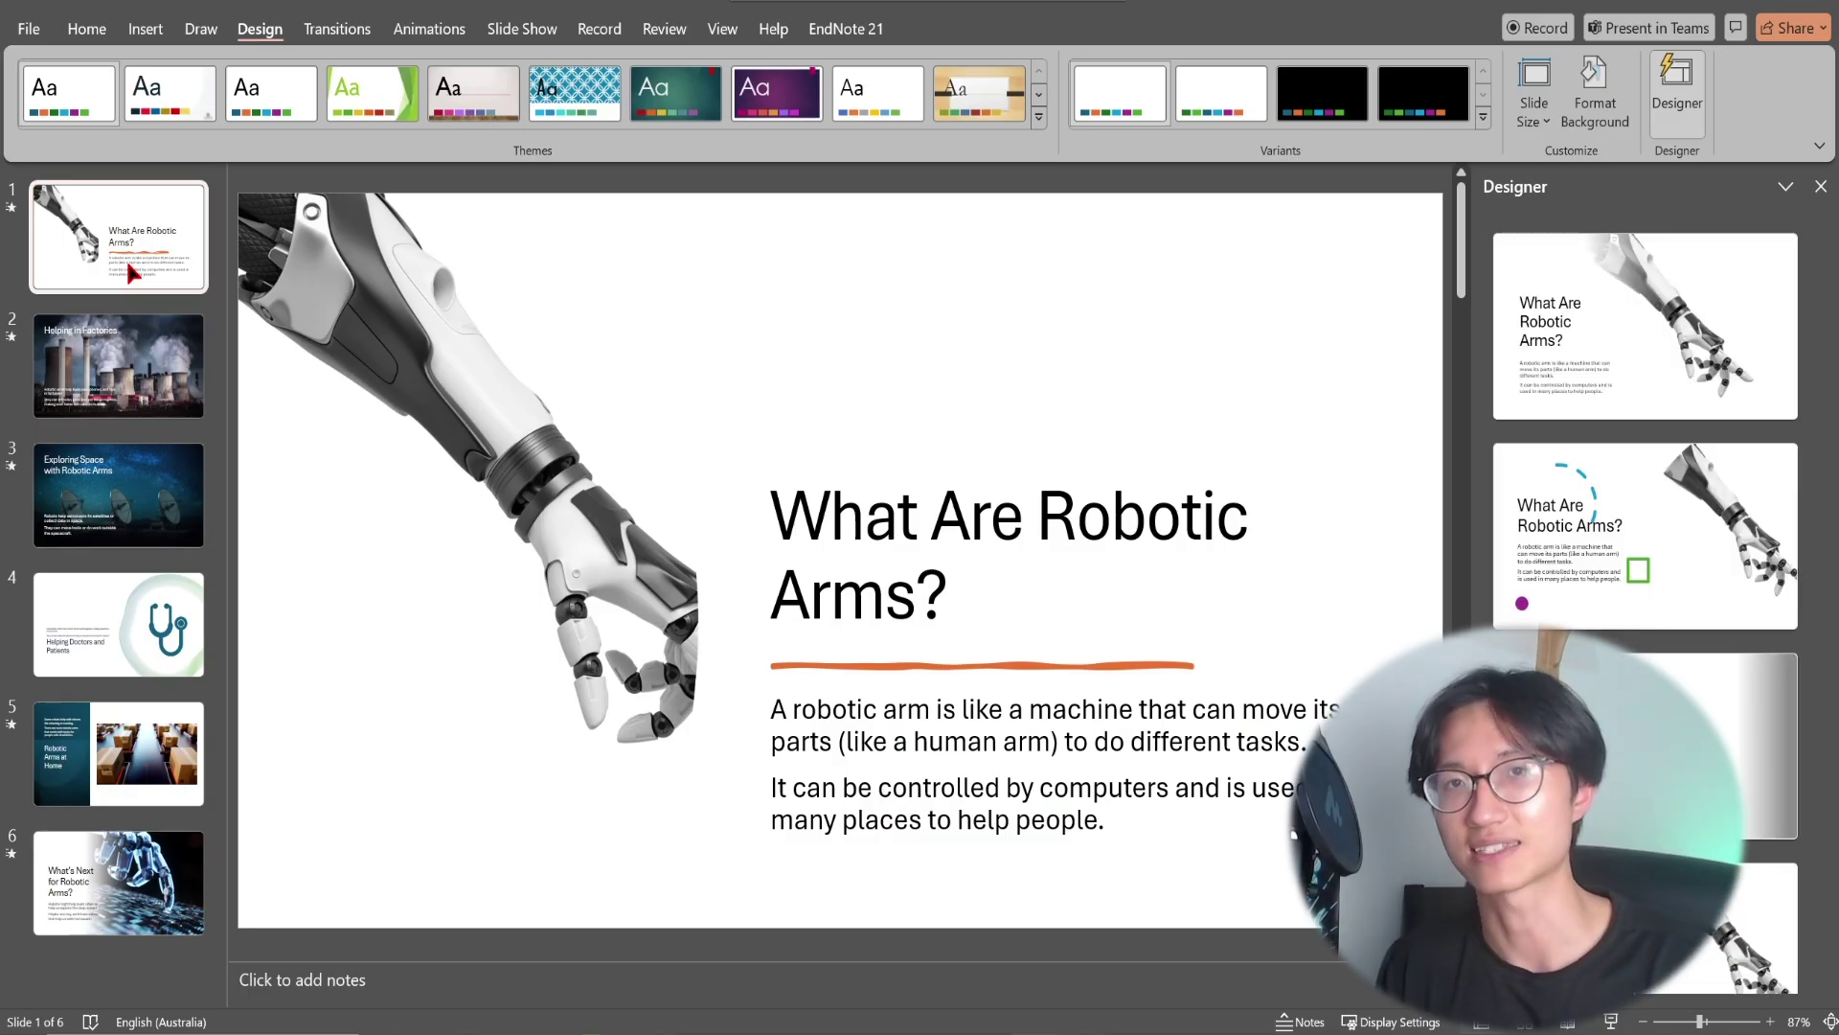
pyautogui.click(127, 371)
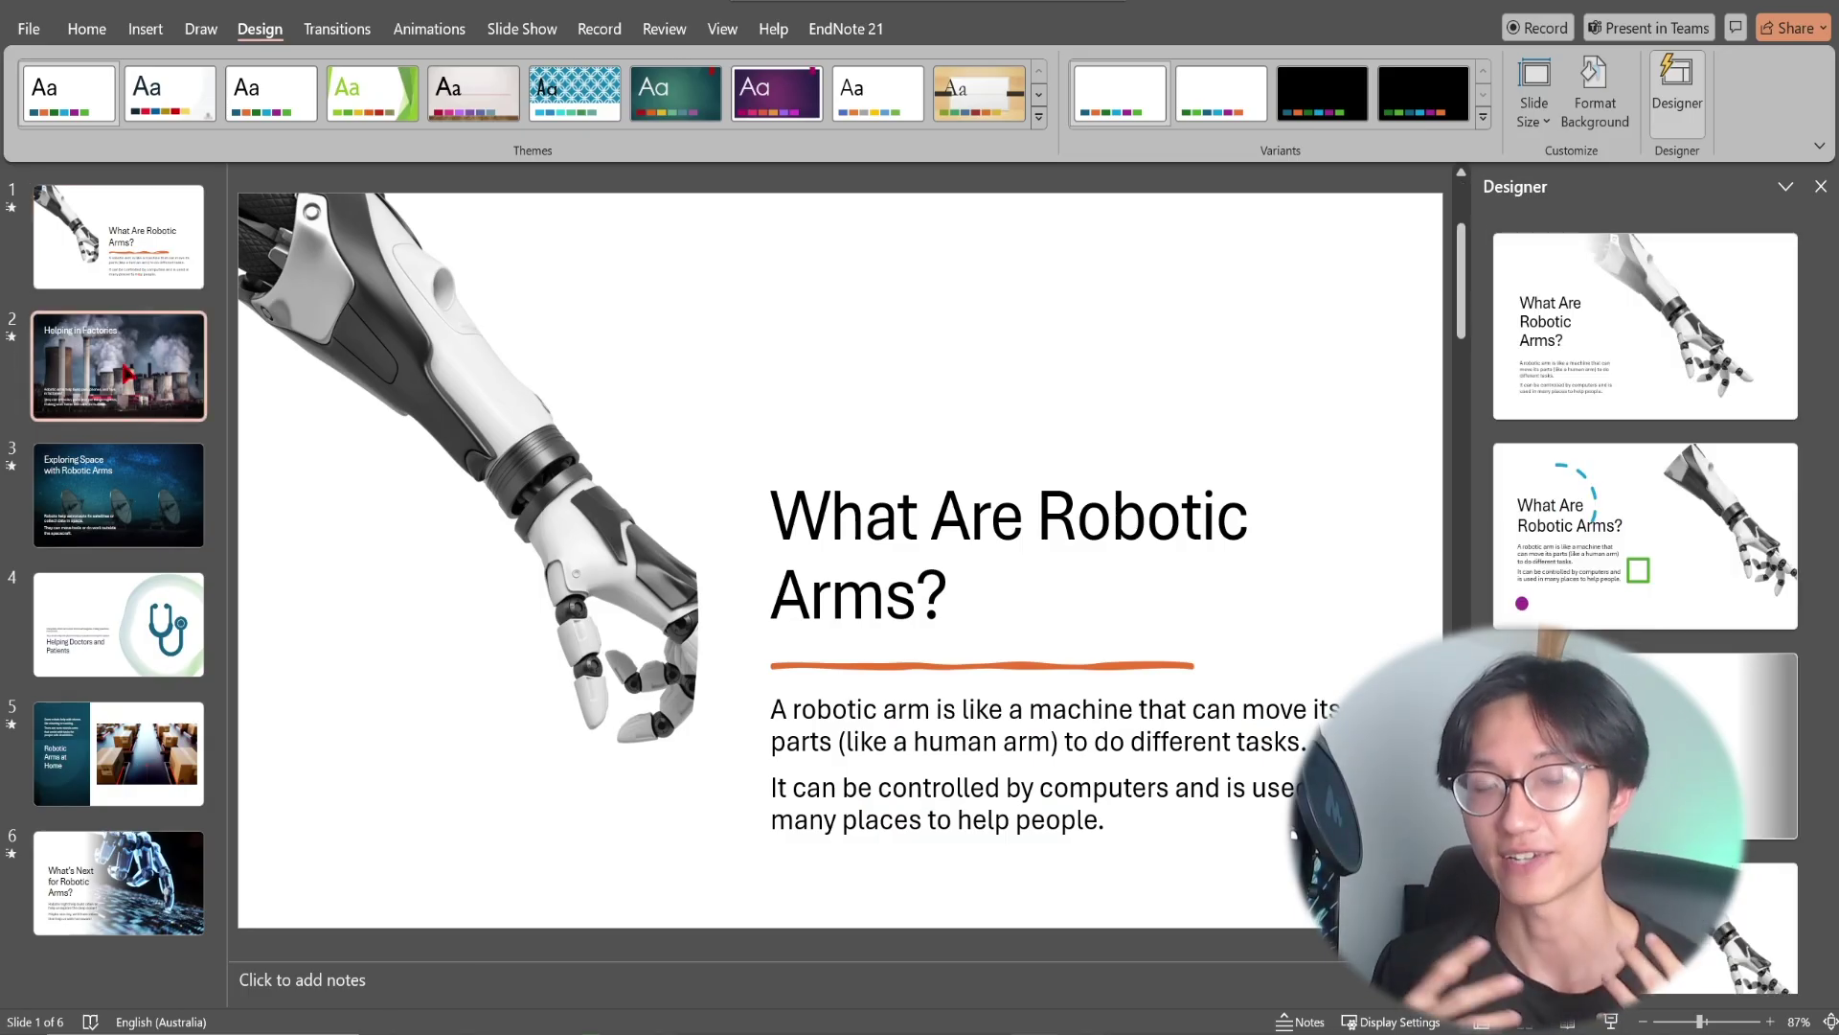